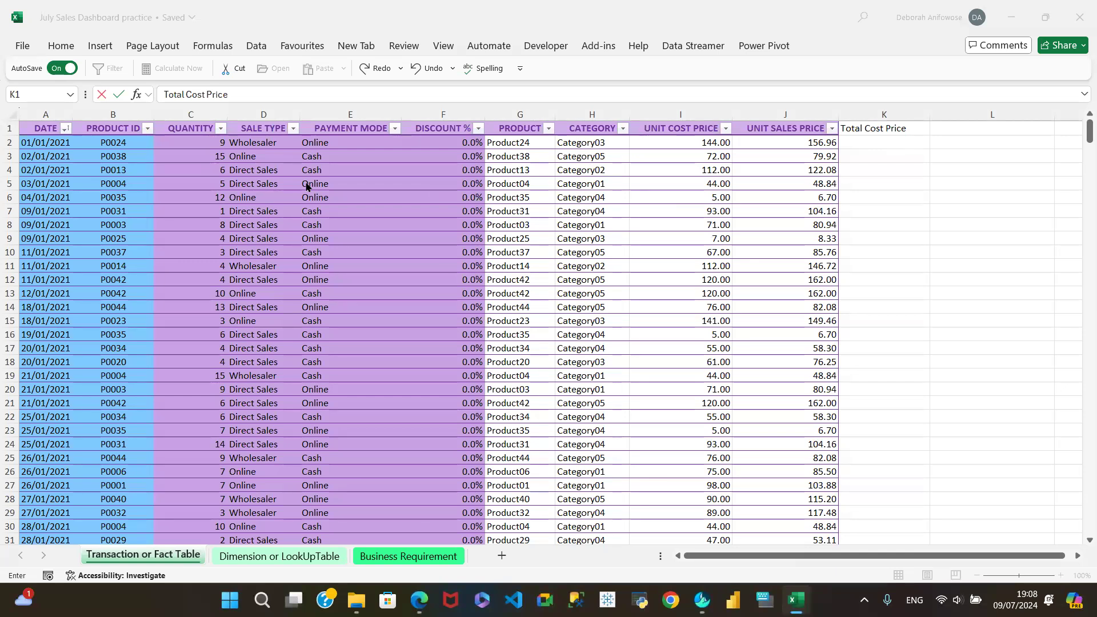
click(200, 154)
click(190, 145)
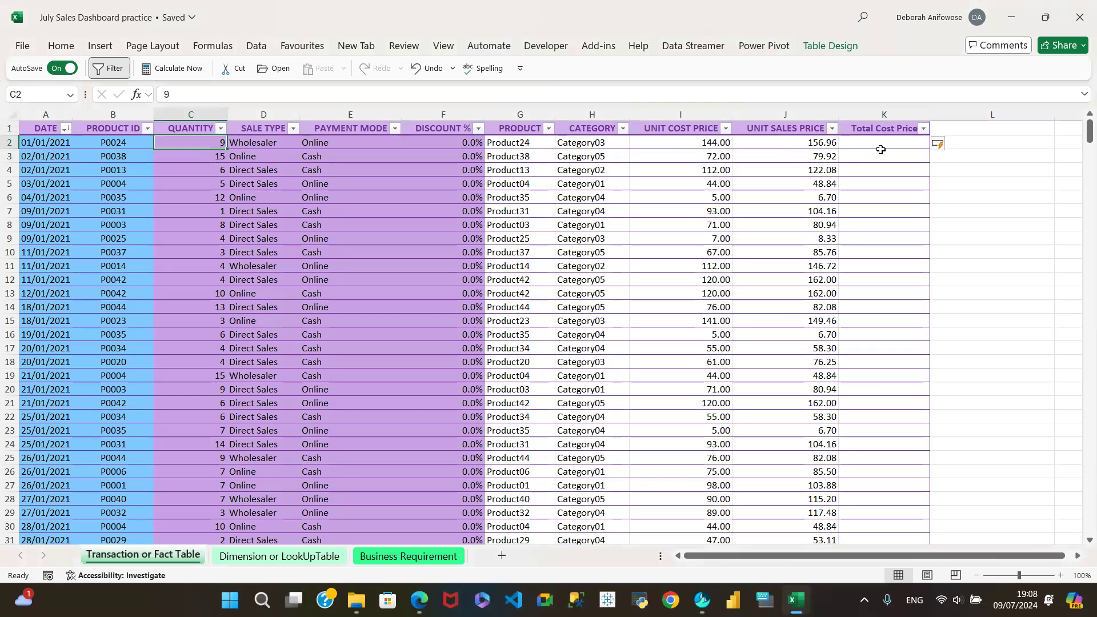
click(703, 150)
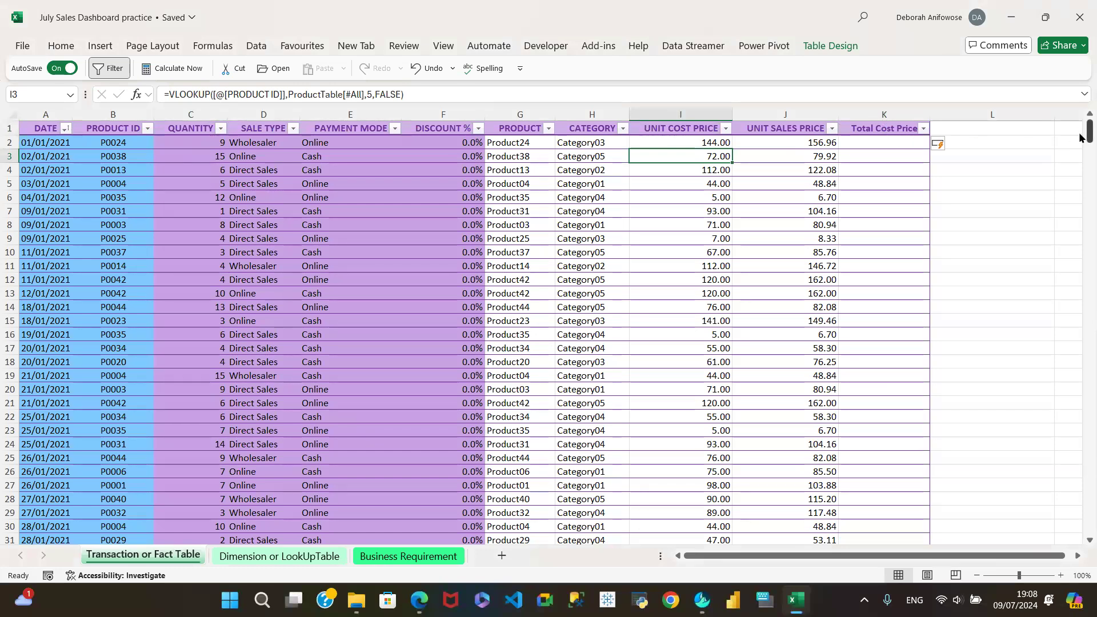
click(892, 143)
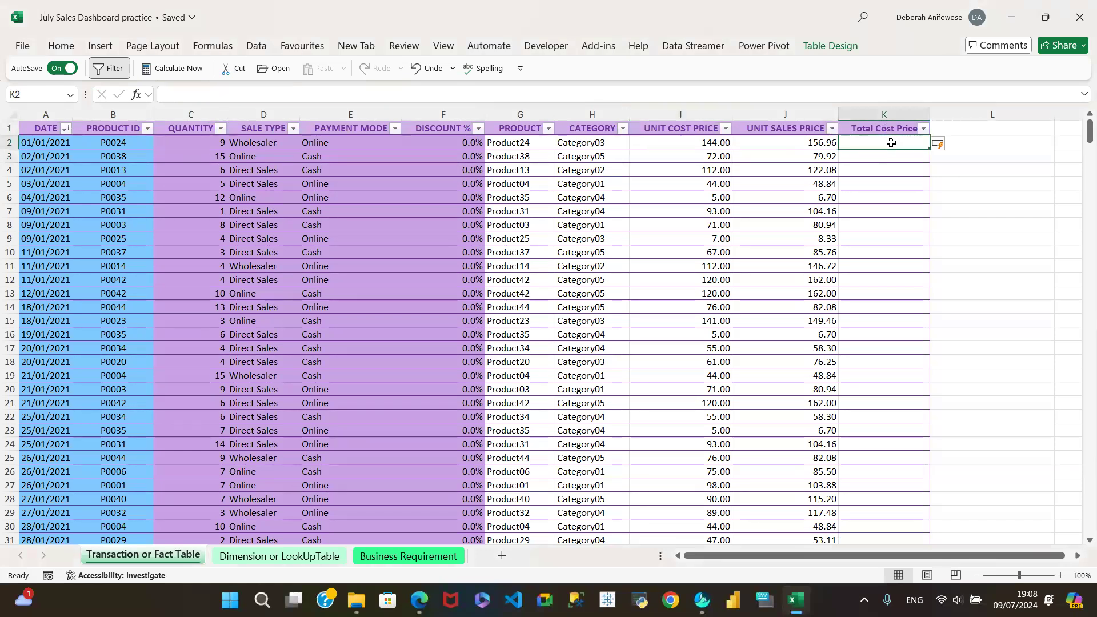
text(=)
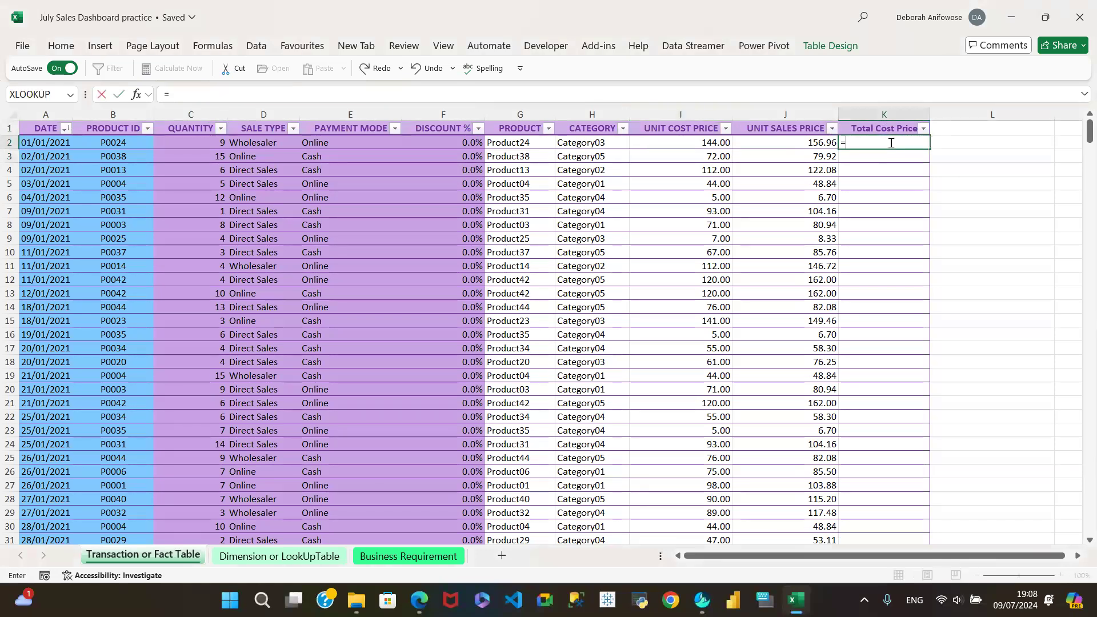
click(210, 146)
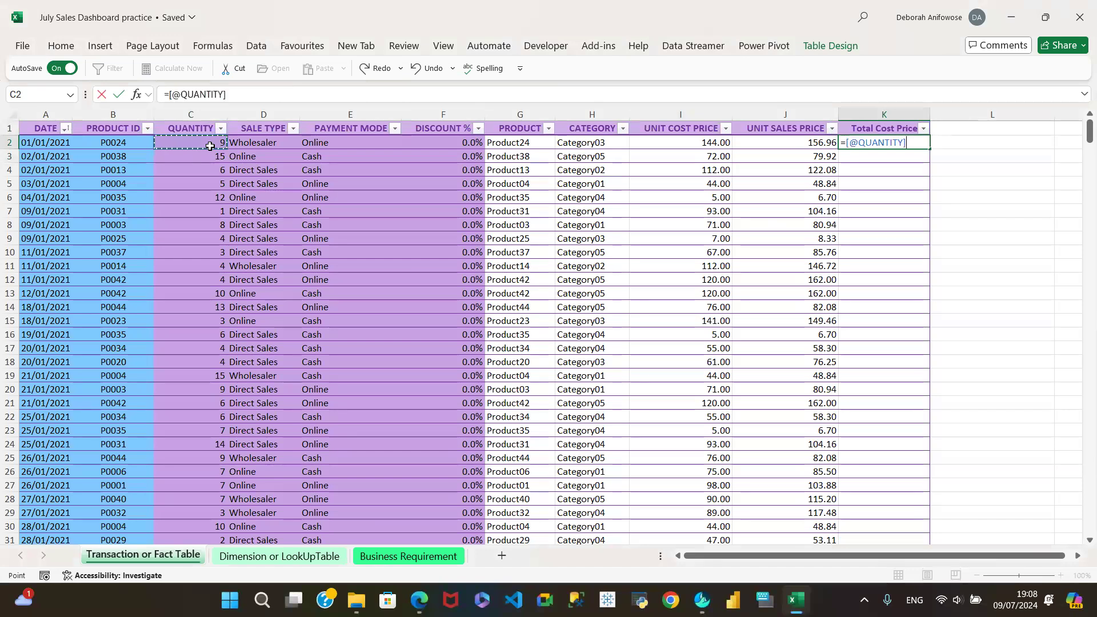
text(*)
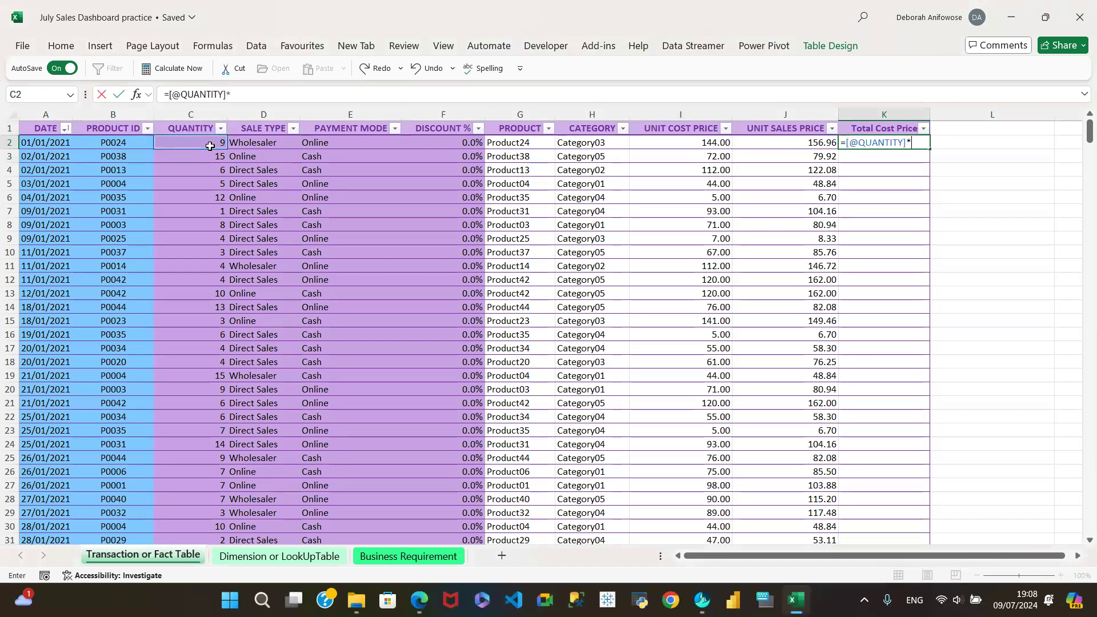
click(690, 148)
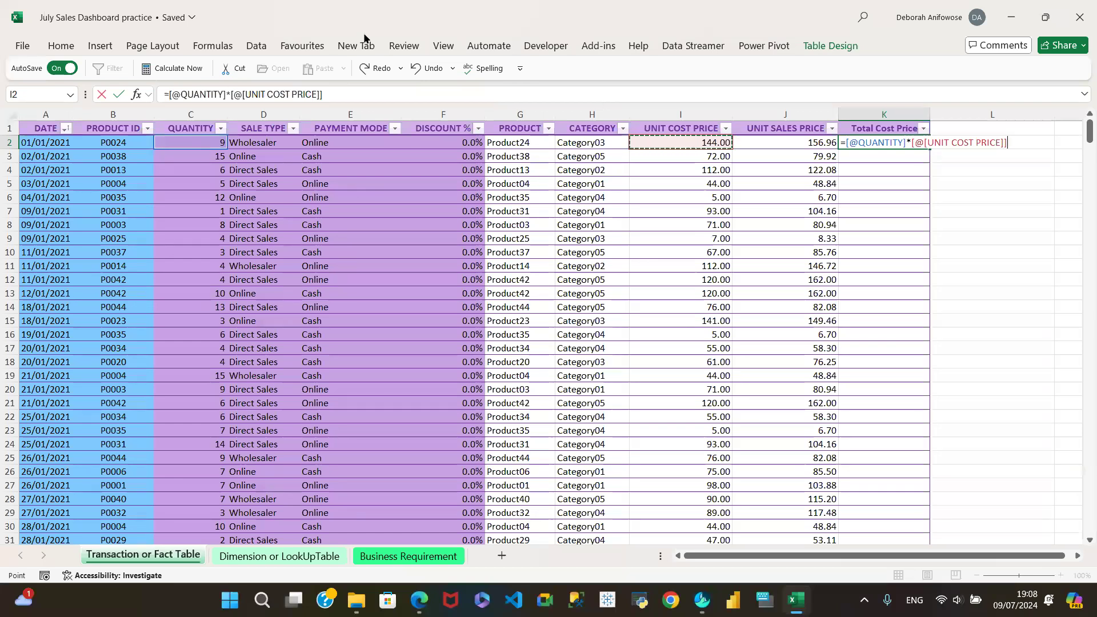
click(119, 94)
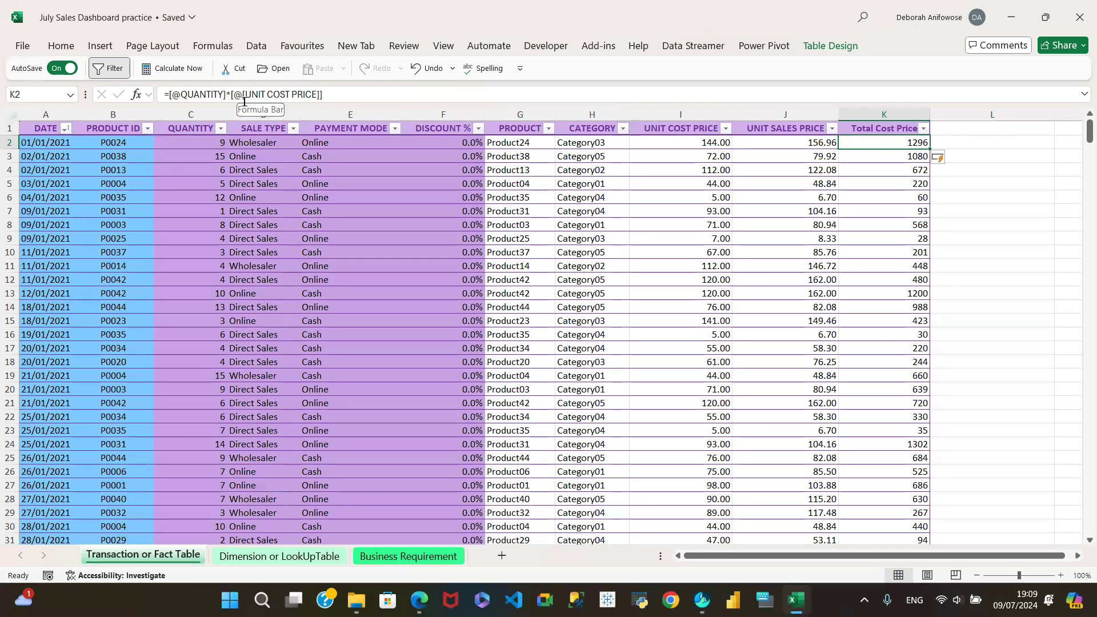
- Add a new table column headed Total Sales Price in cell L1
click(986, 129)
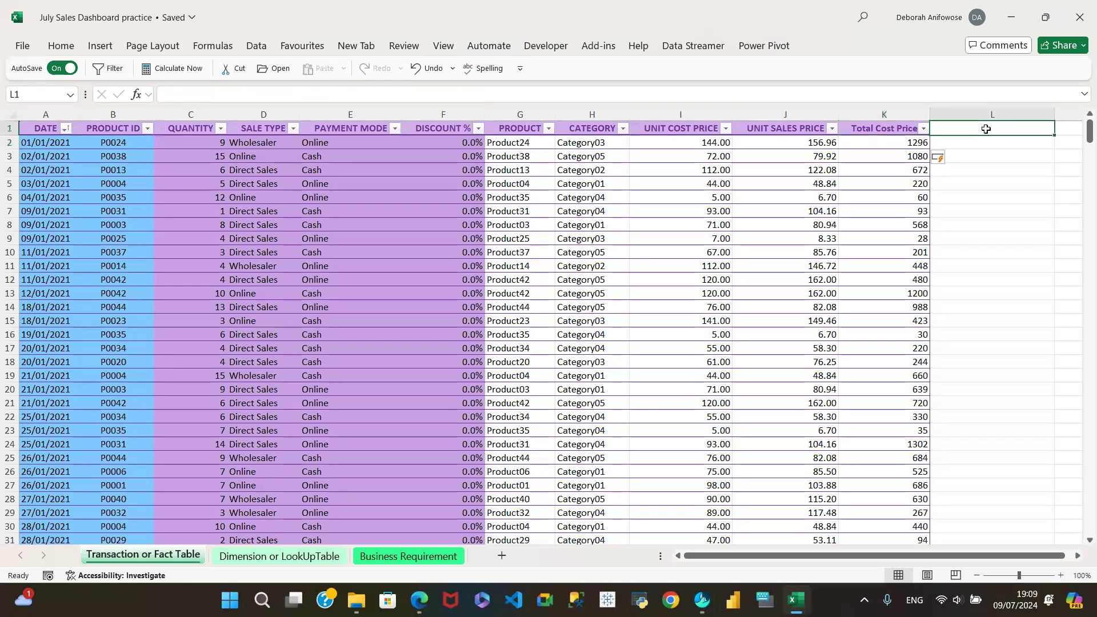
text(Total)
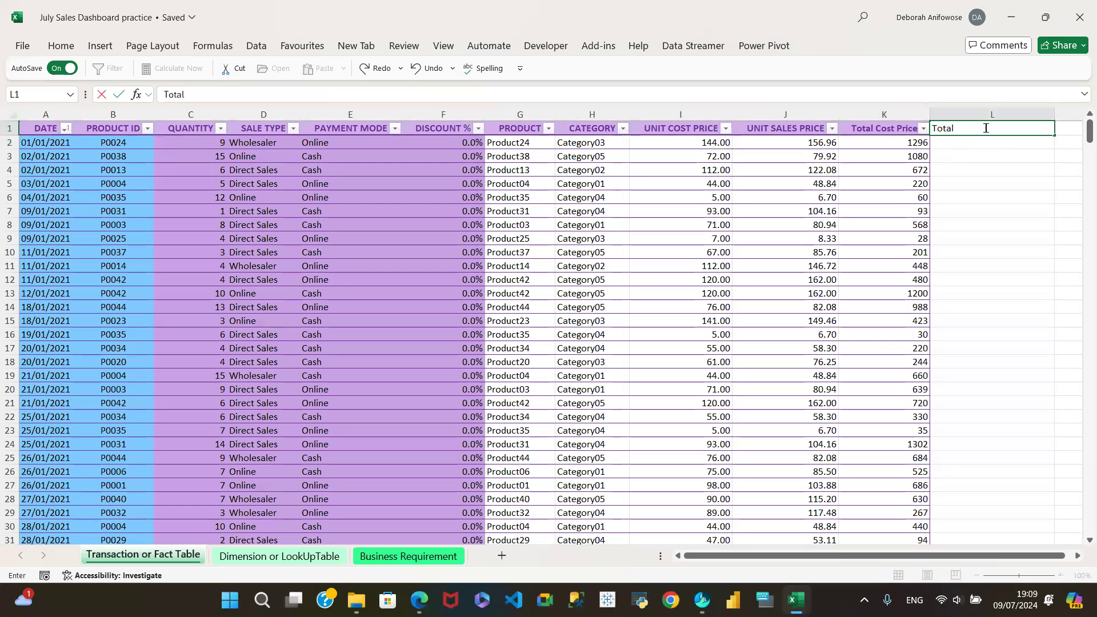
text( Sales Price)
click(1015, 147)
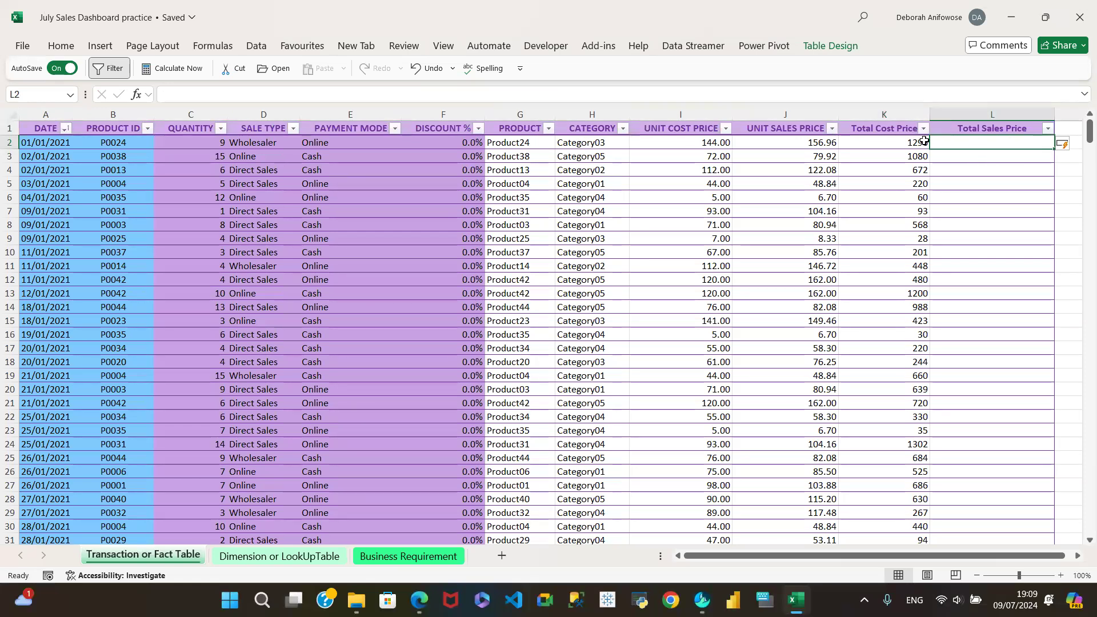
click(890, 147)
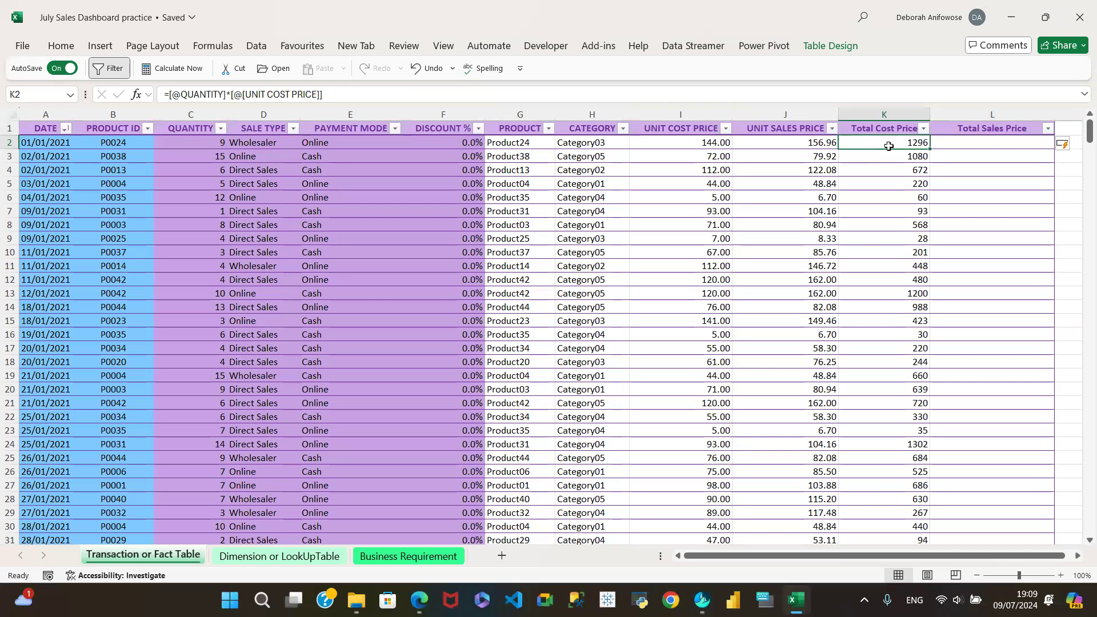
click(991, 142)
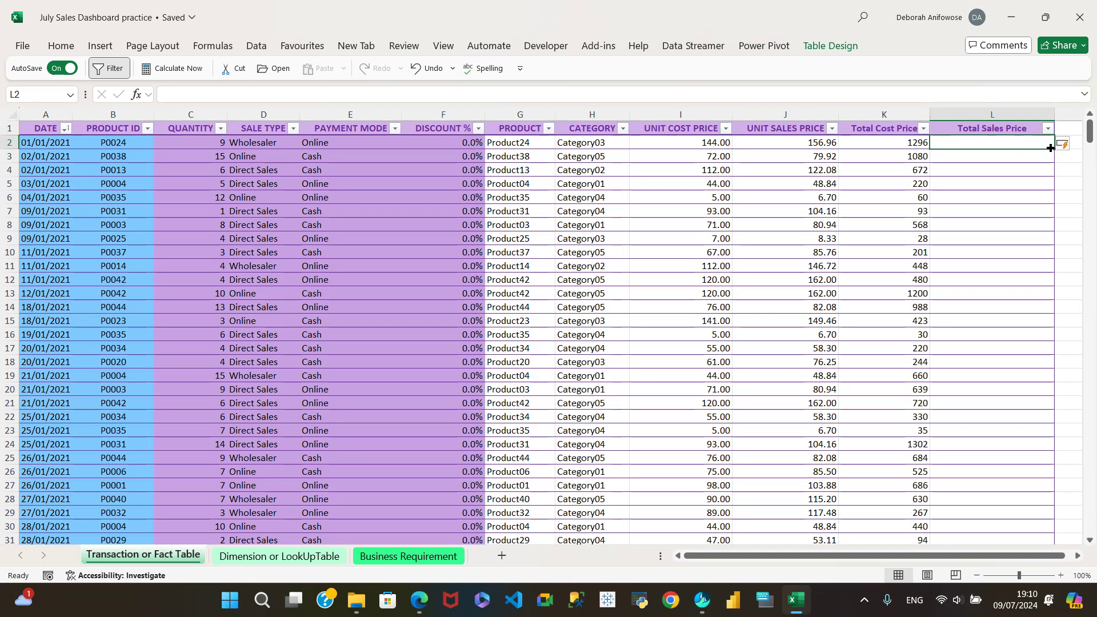
click(1017, 391)
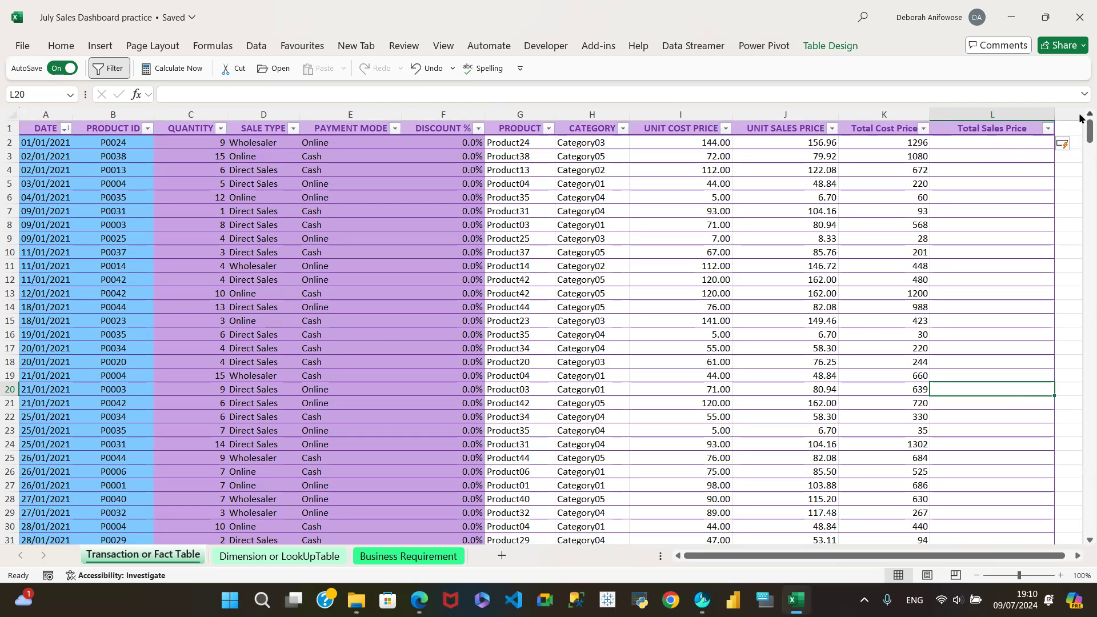
click(1002, 140)
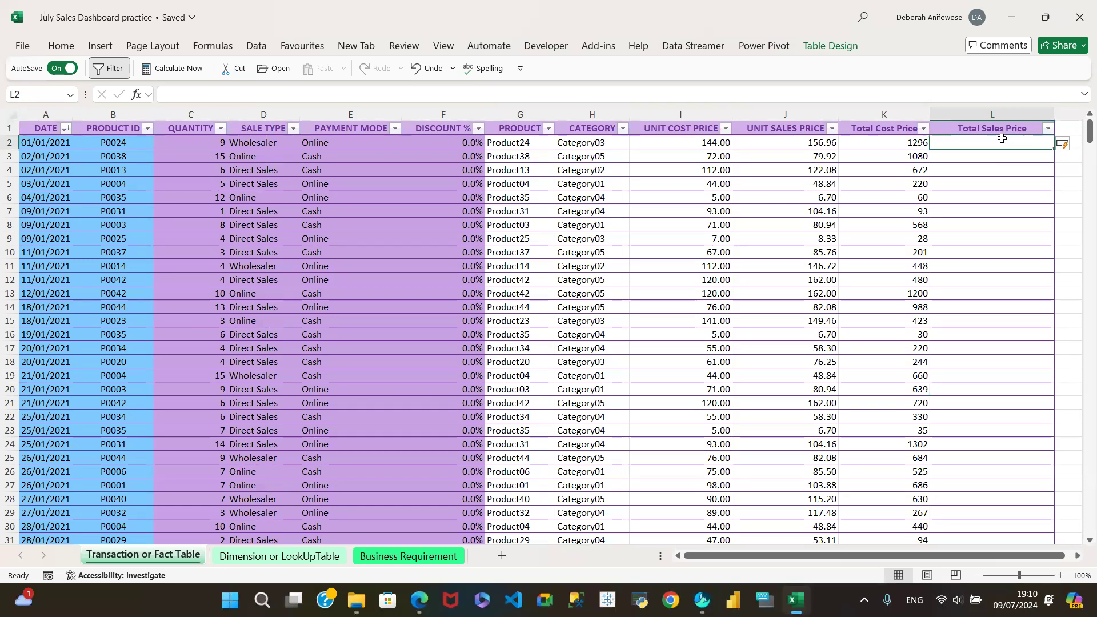
text(=)
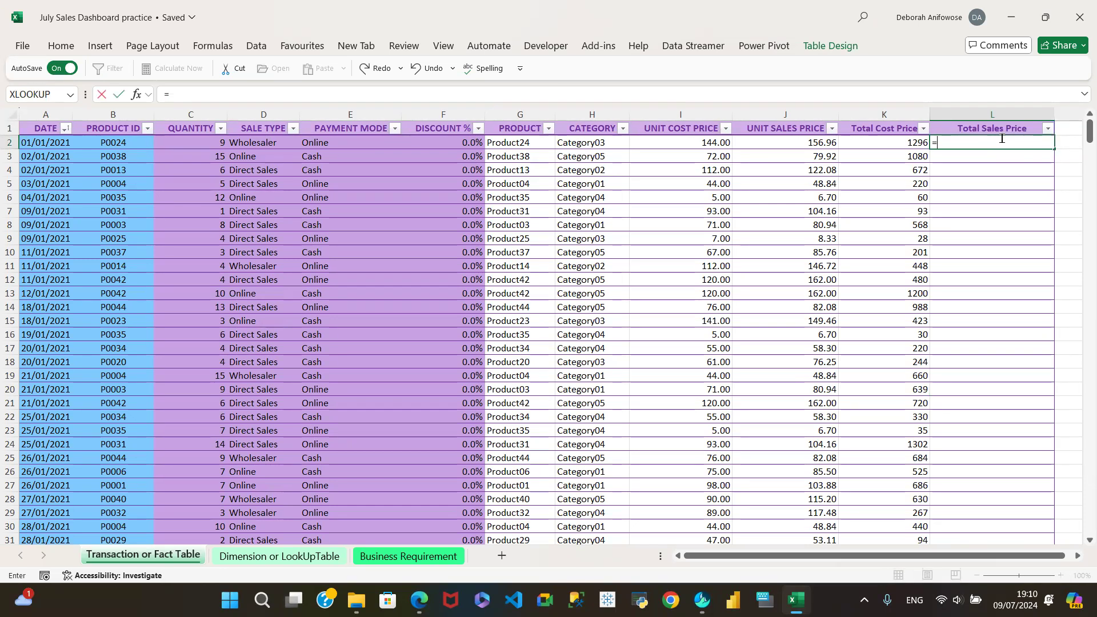
click(203, 137)
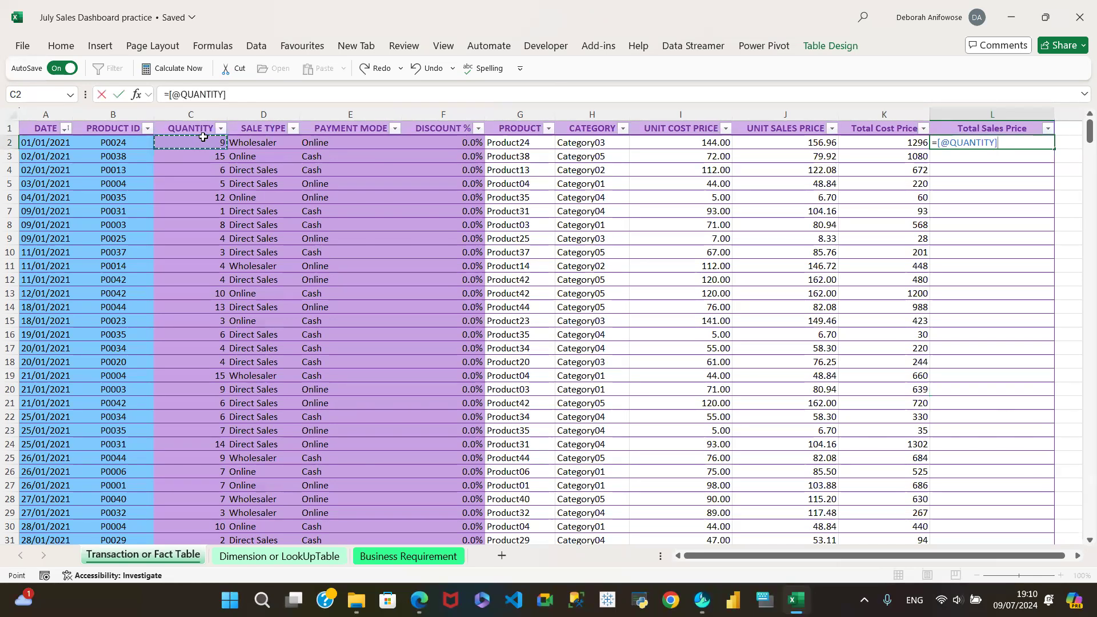
text(*)
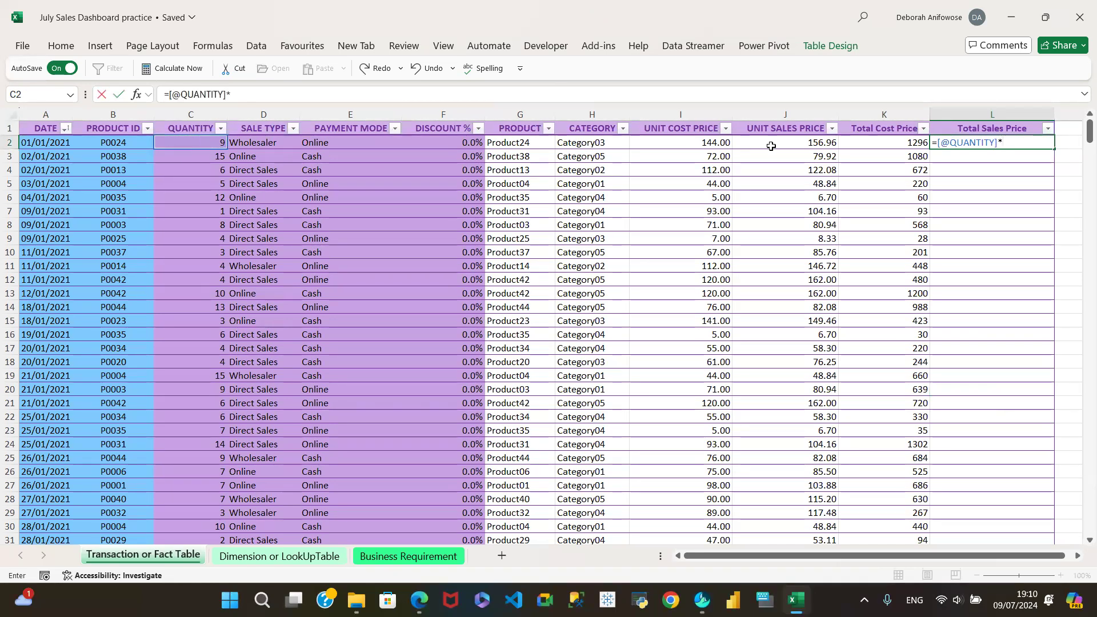
click(811, 144)
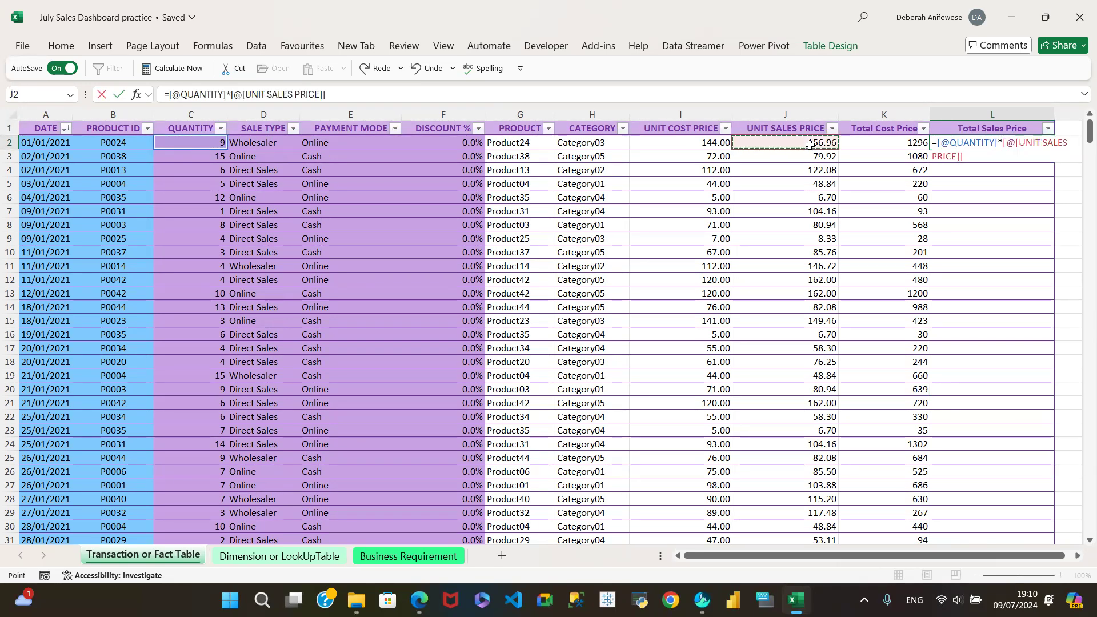
click(119, 96)
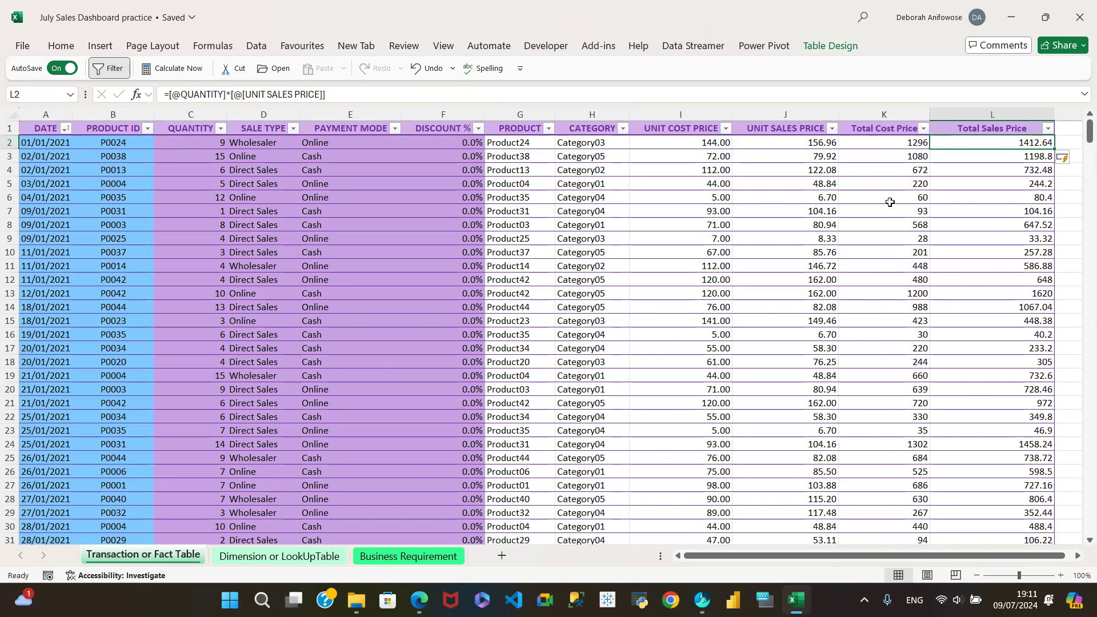
click(924, 128)
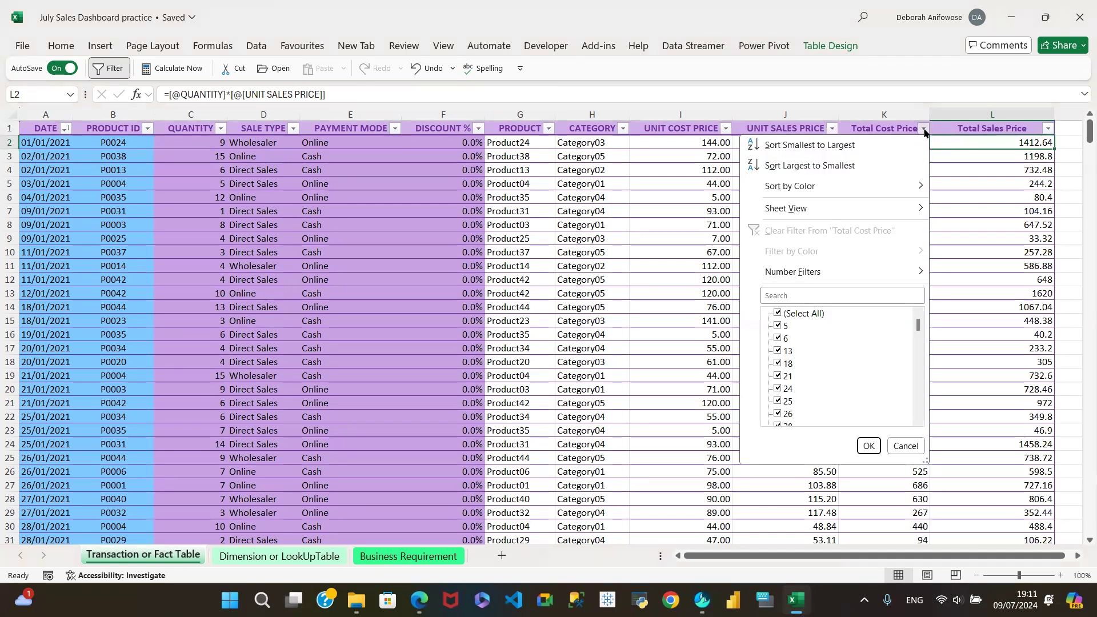
scroll(916, 399, down, 3)
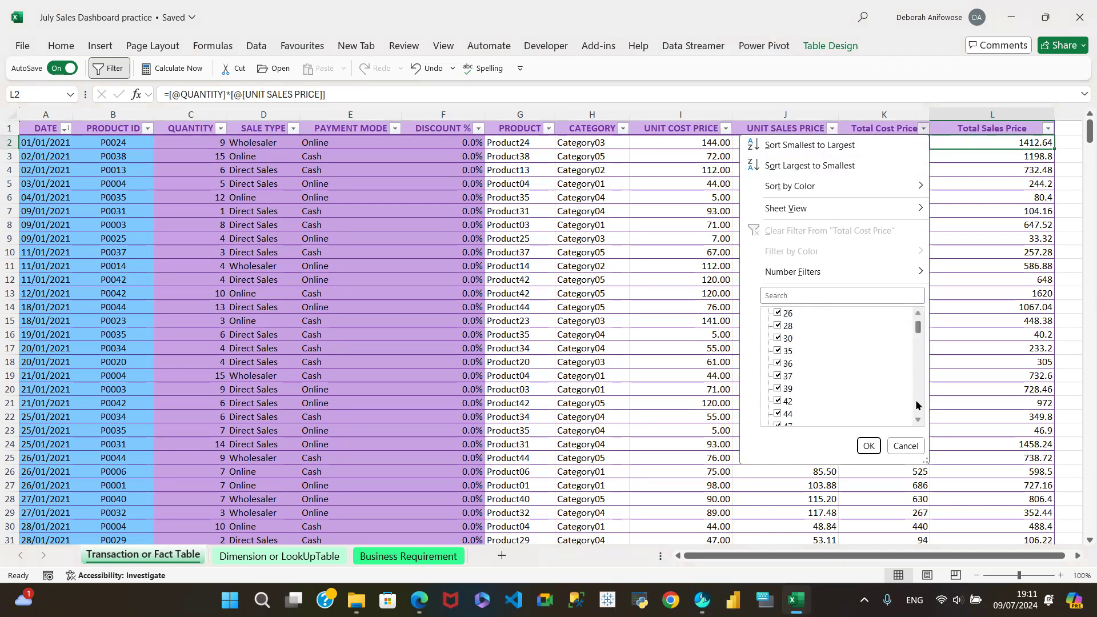
click(906, 446)
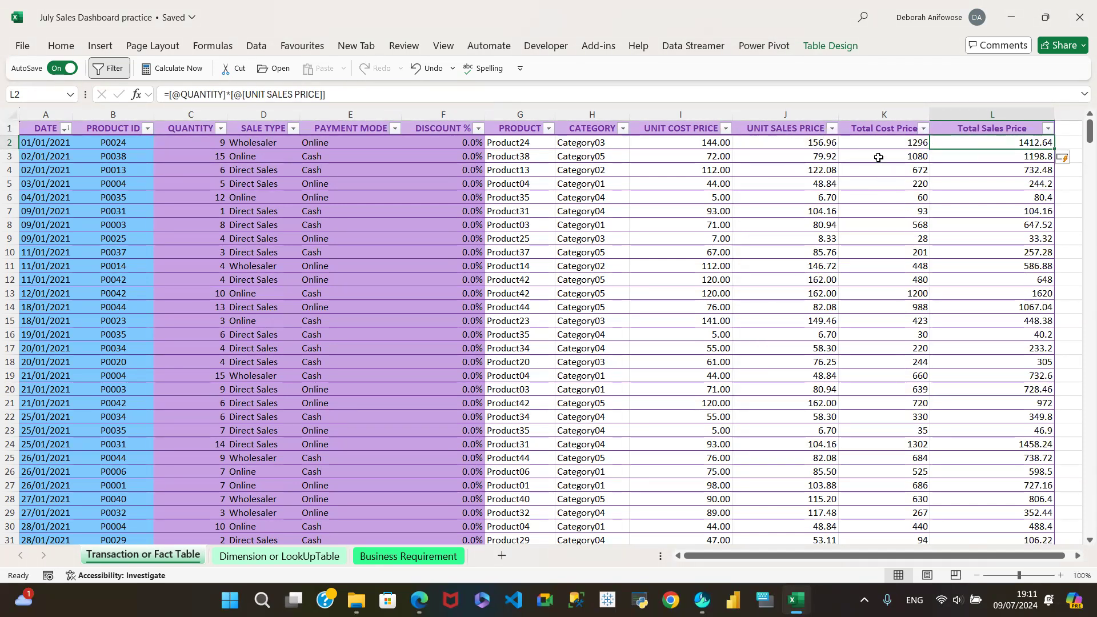
- Format all values in the Total Cost Price column to show two decimal places
click(865, 125)
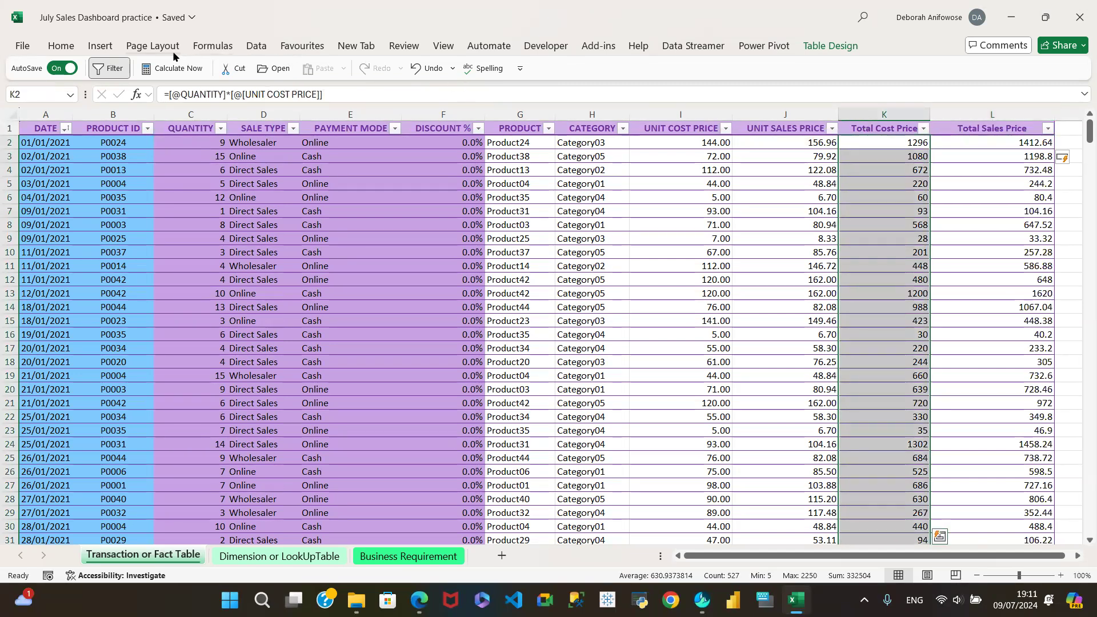
click(61, 47)
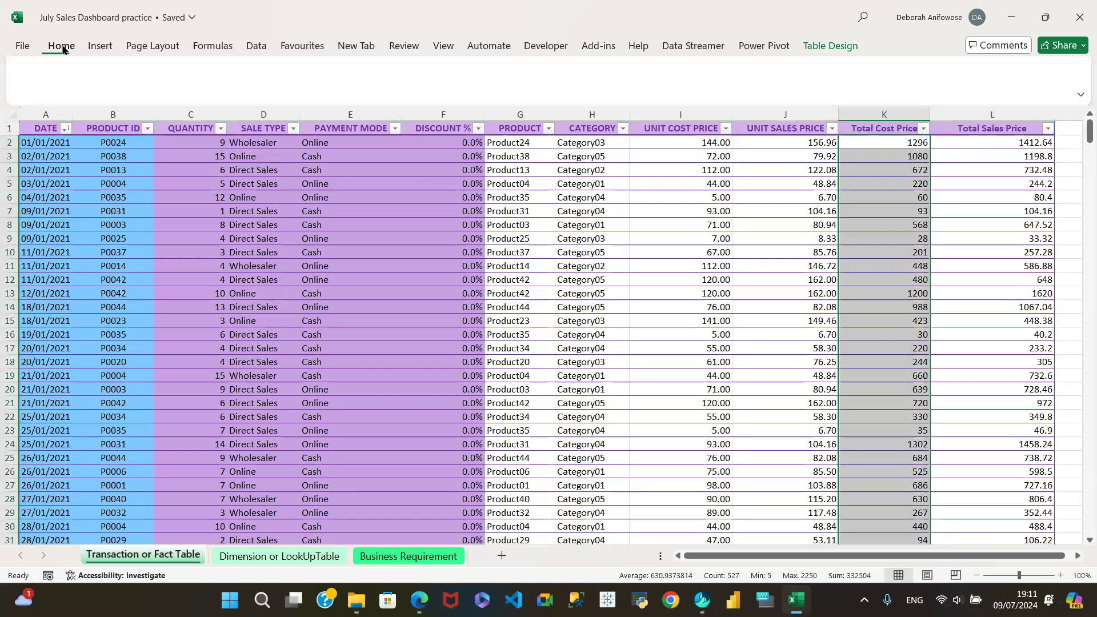
click(554, 97)
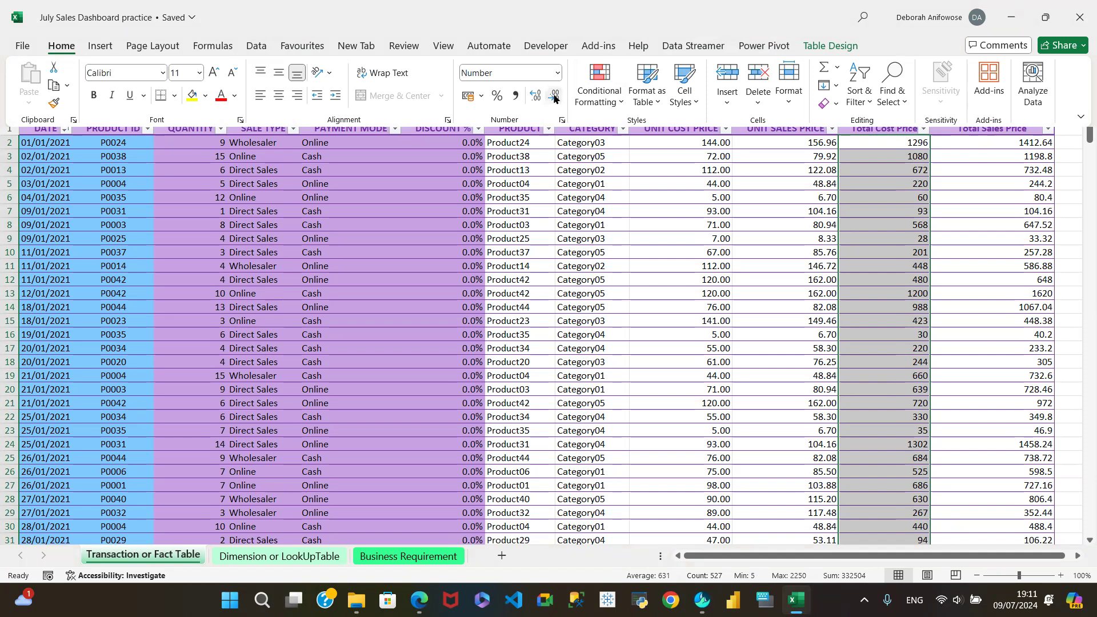
click(553, 97)
click(532, 97)
click(533, 97)
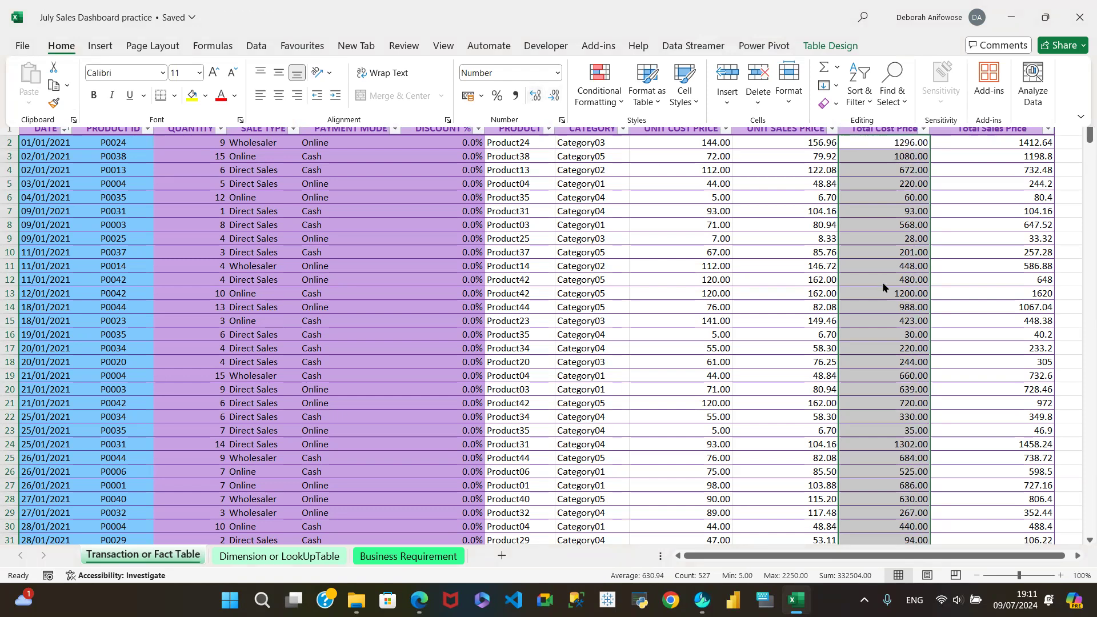
key(Escape)
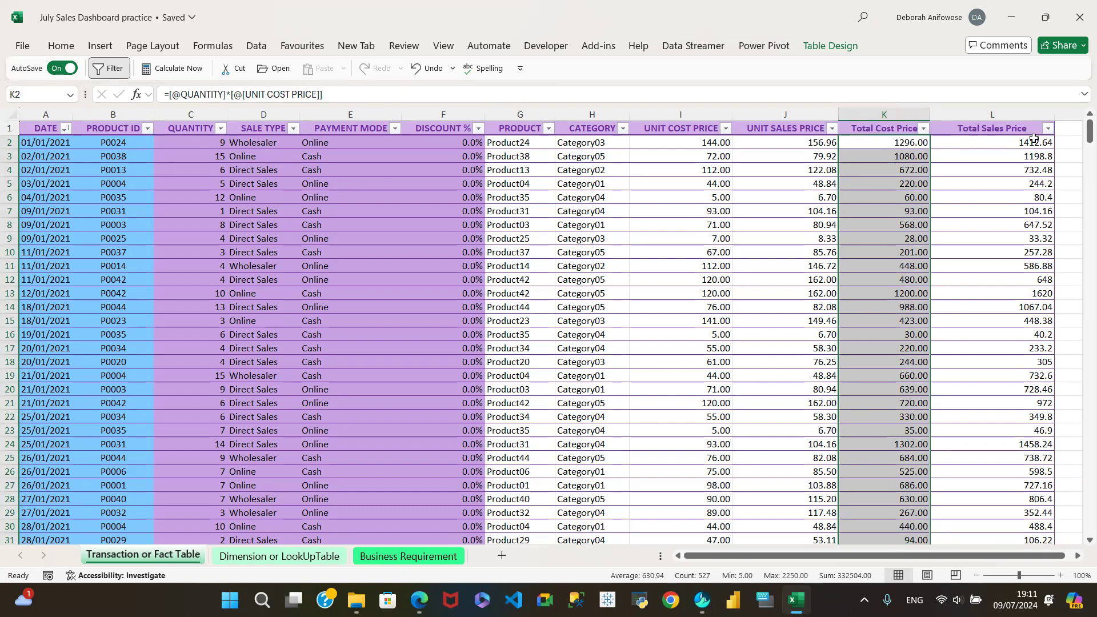
- Enter the header Profit in cell M1, directly after the Total Sales Price column
click(1078, 558)
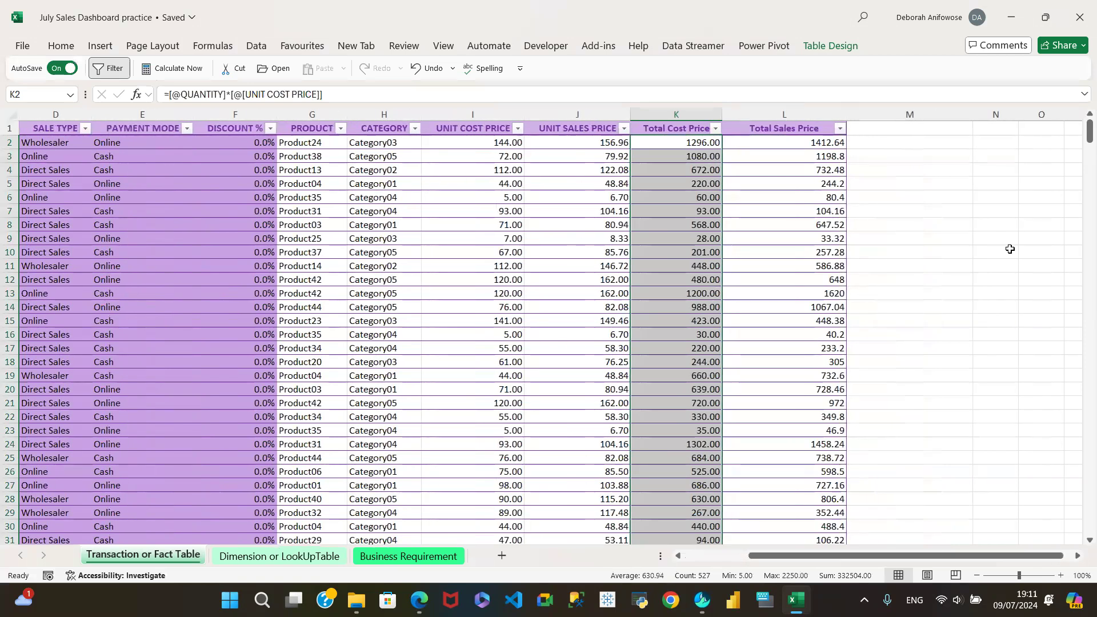
click(919, 130)
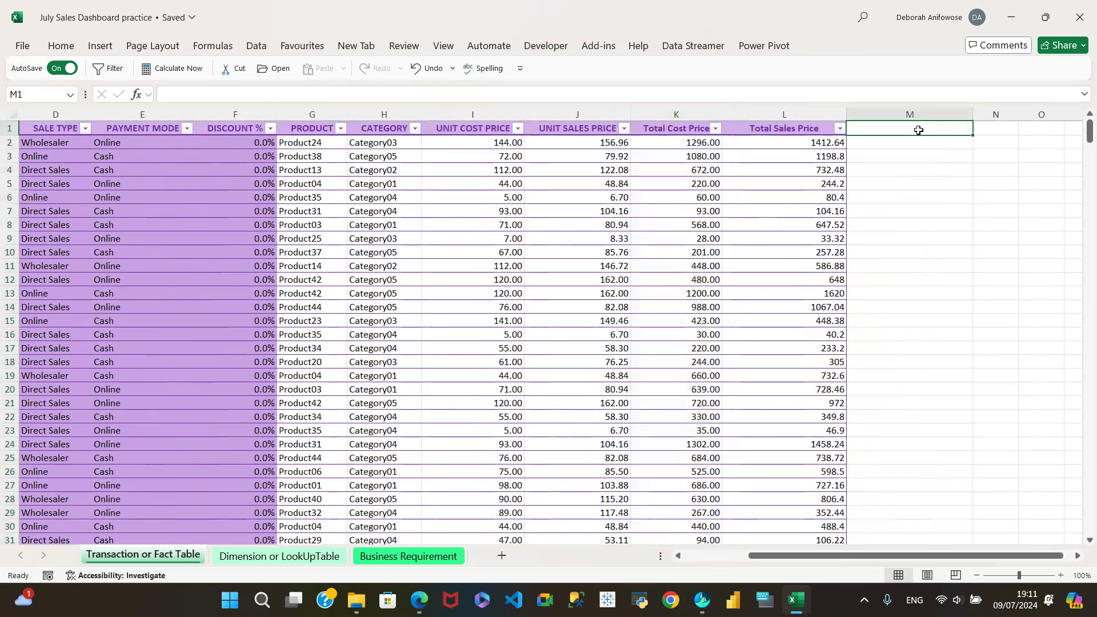
text(Tpt)
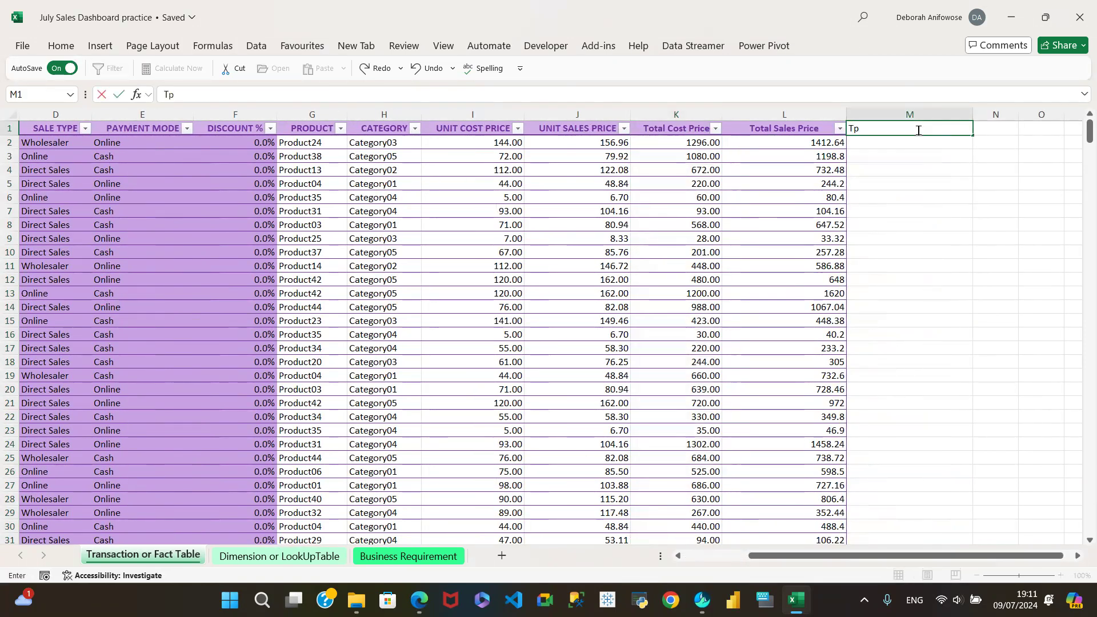
key(BackSpace)
key(BackSpace)
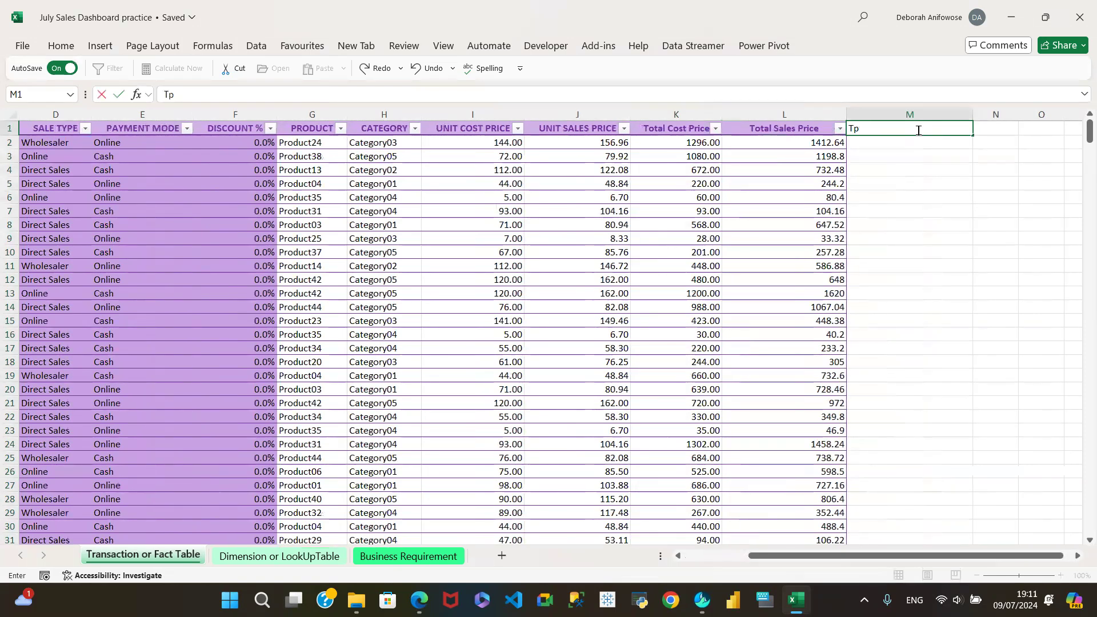
text(Profit)
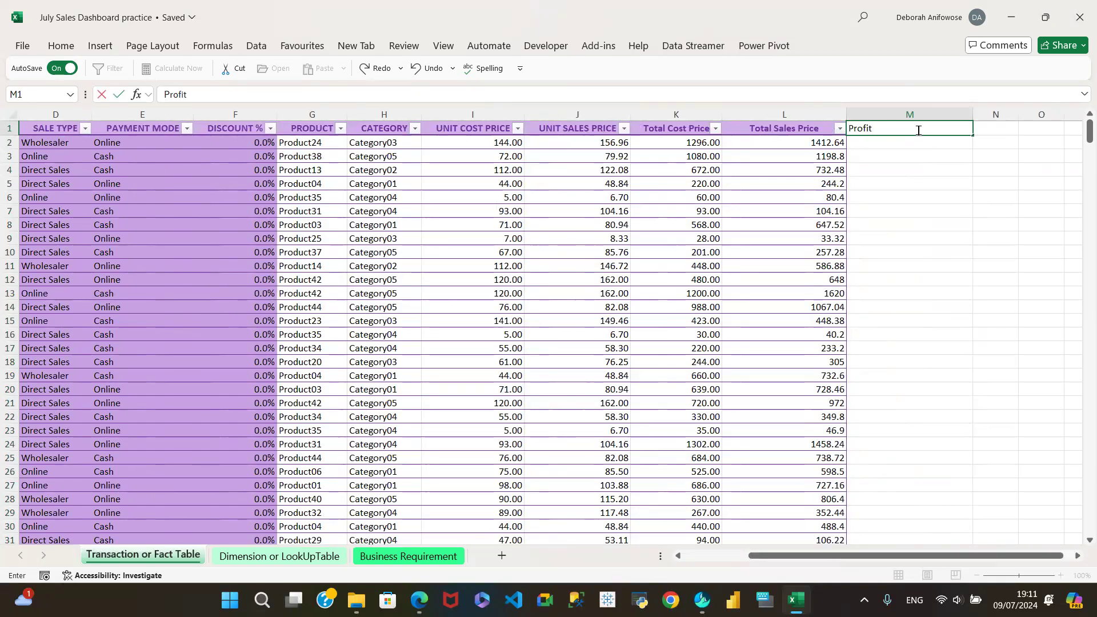
- Fill the Profit column with the formula =[@[Total Sales Price]]-[@[Total Cost Price]], starting from cell M2
click(909, 143)
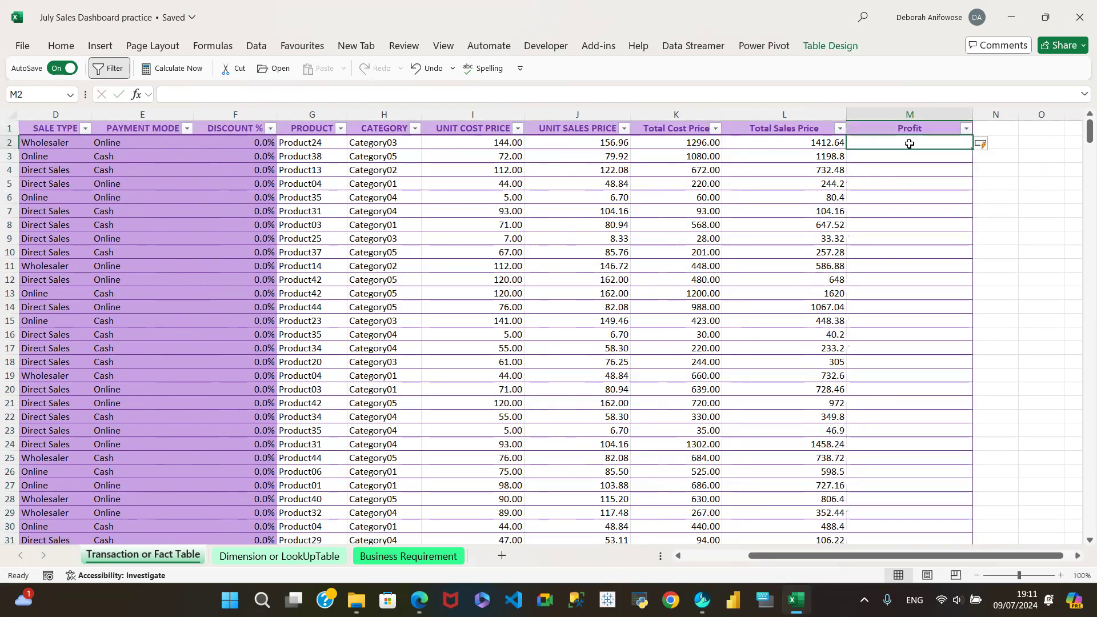
text(=)
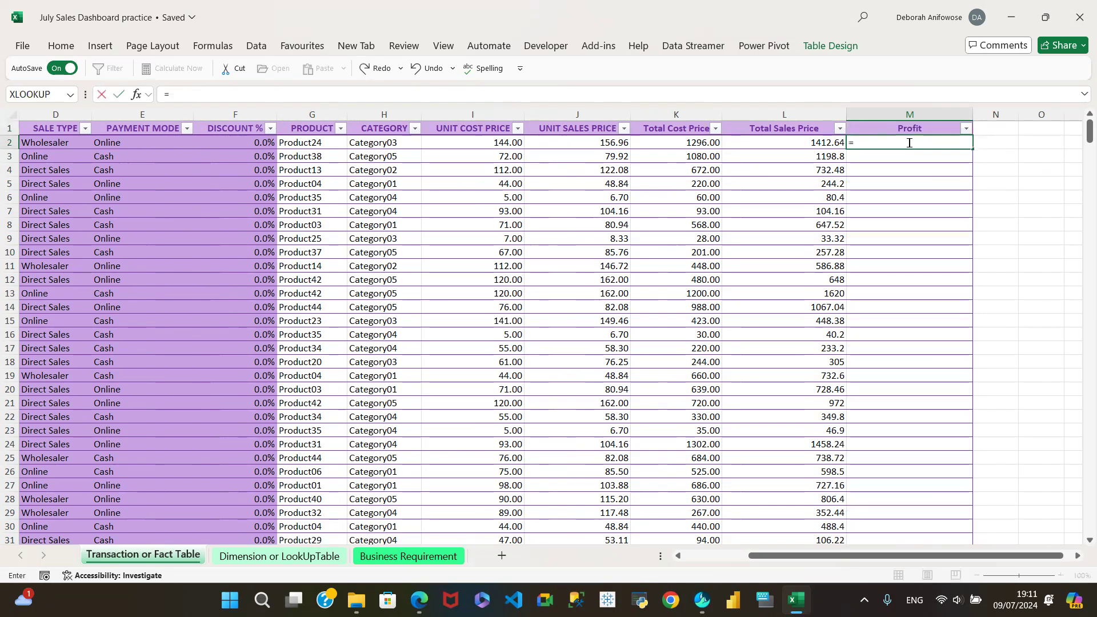
click(808, 142)
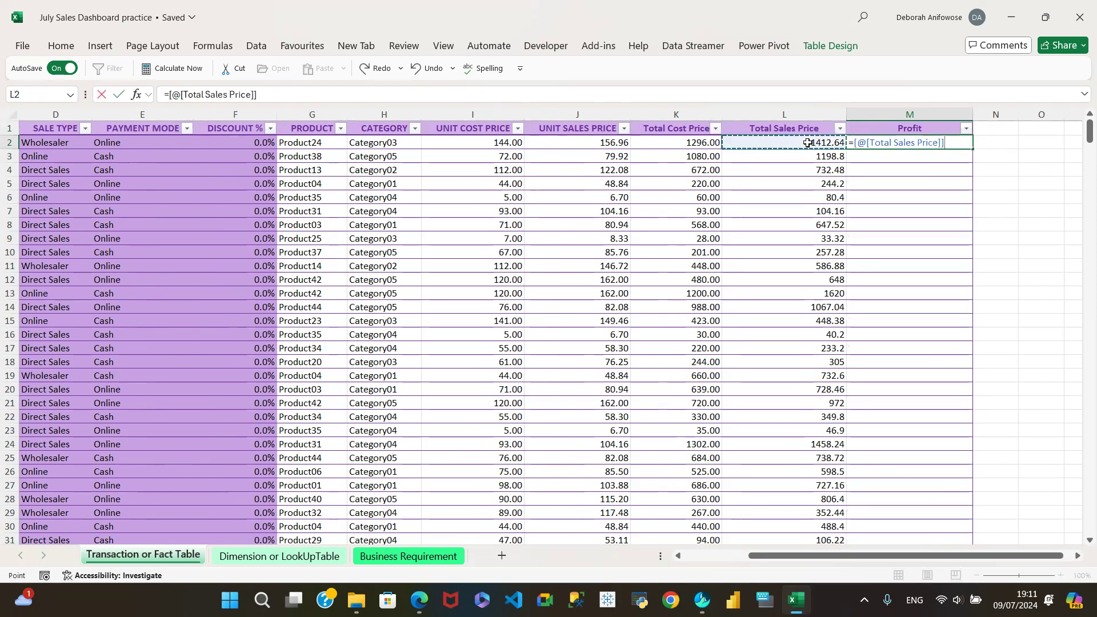
text(-)
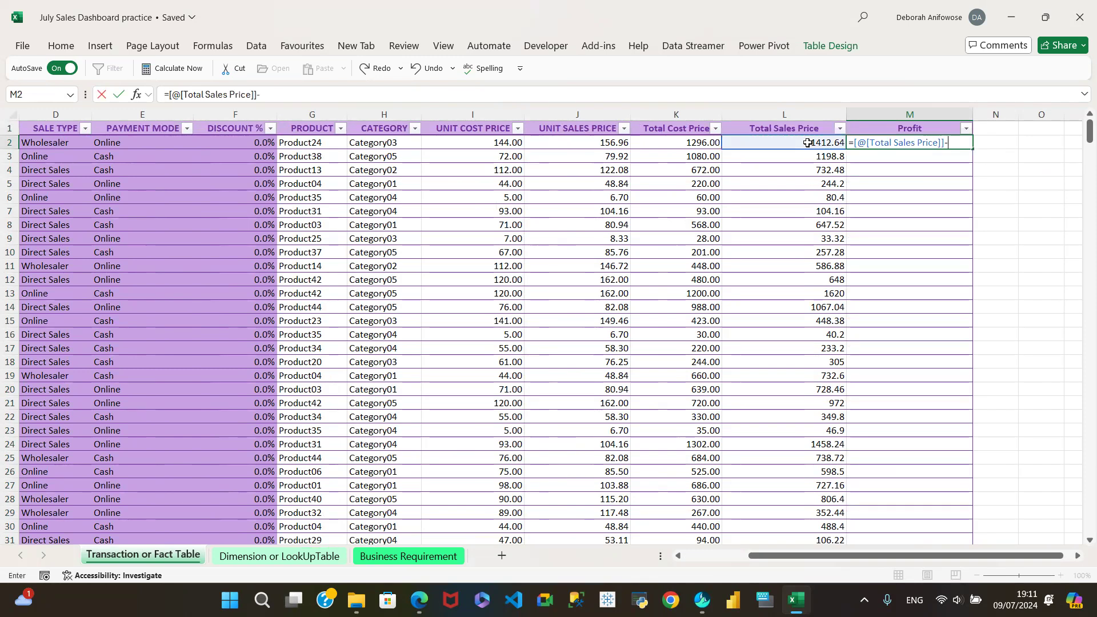
click(699, 143)
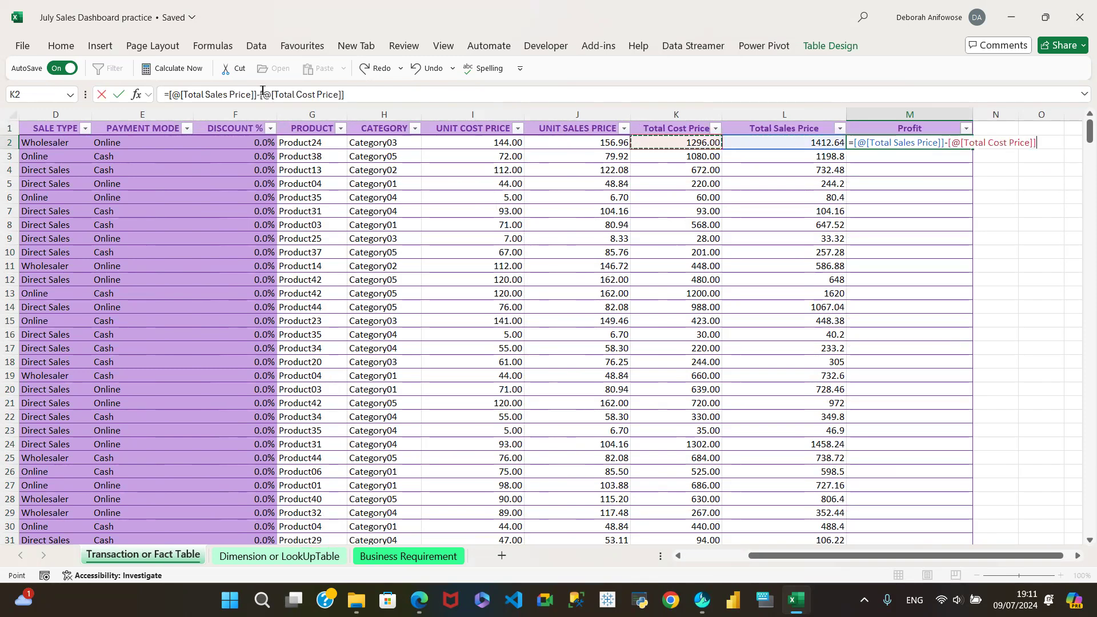
click(116, 93)
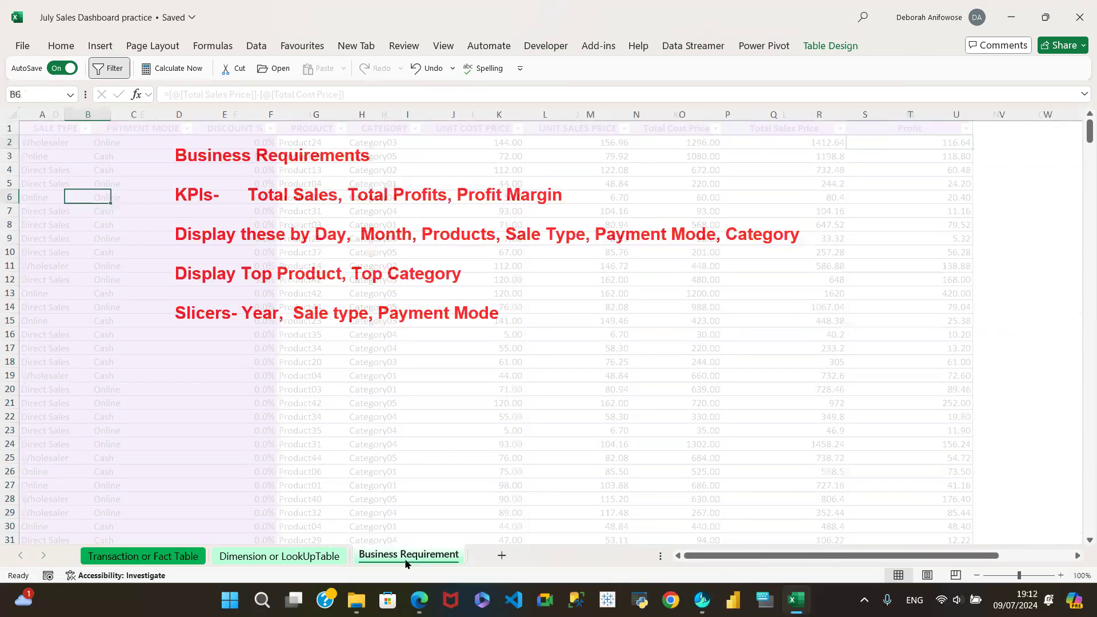
- Review the required KPIs on the Business Requirement sheet and return to the Transaction or Fact Table sheet
click(407, 556)
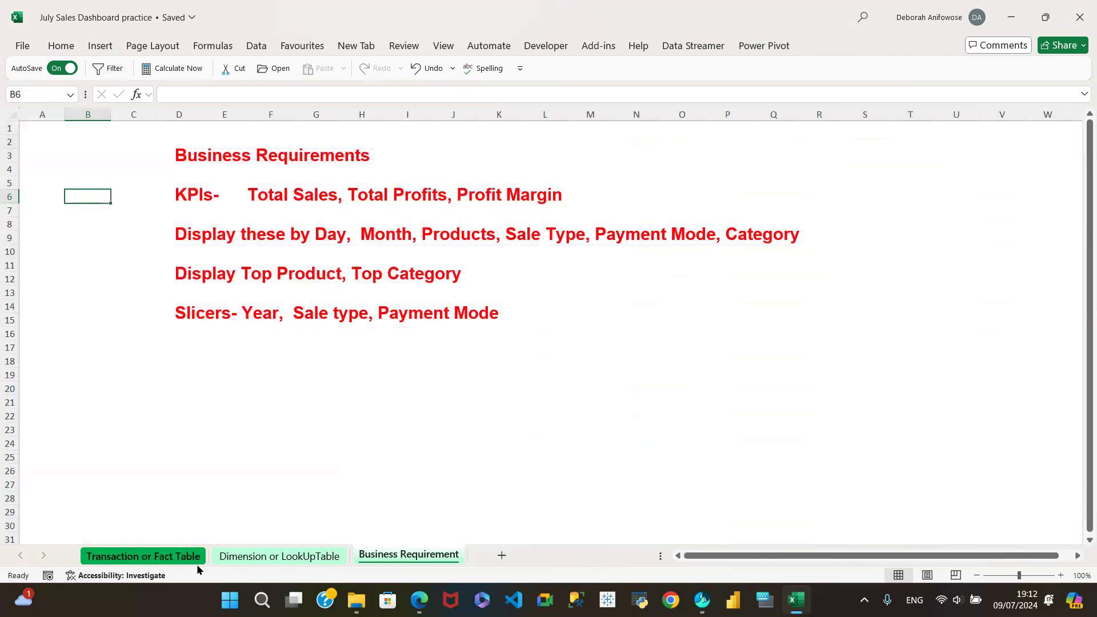
click(161, 563)
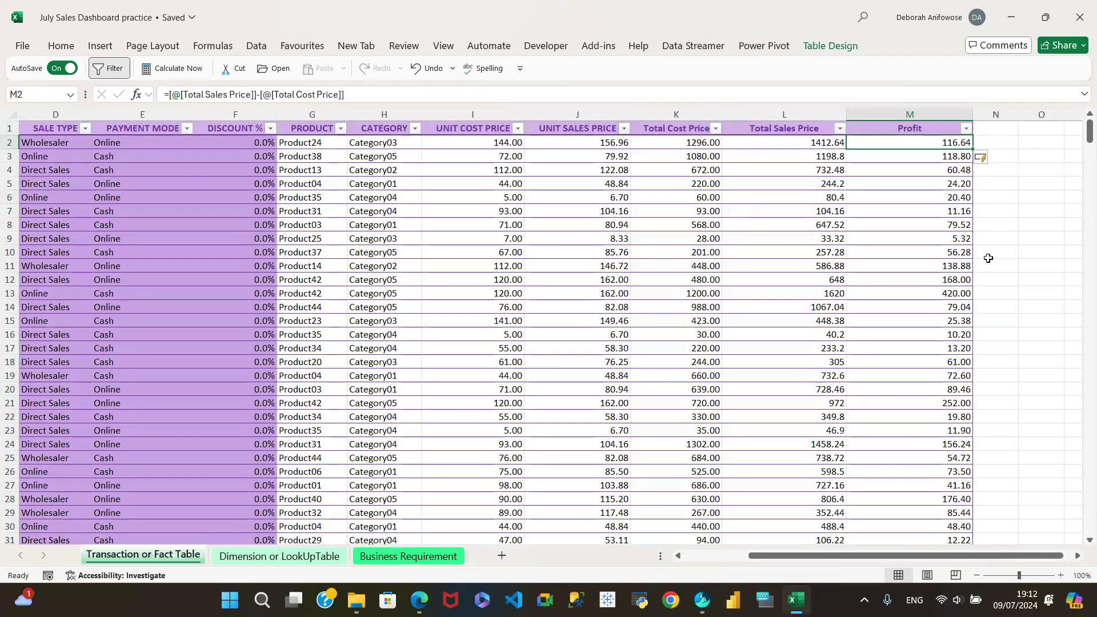
- Add a new table column headed Profit Margin in cell N1 and widen it to fit the header
click(1077, 557)
click(1077, 557)
click(1076, 557)
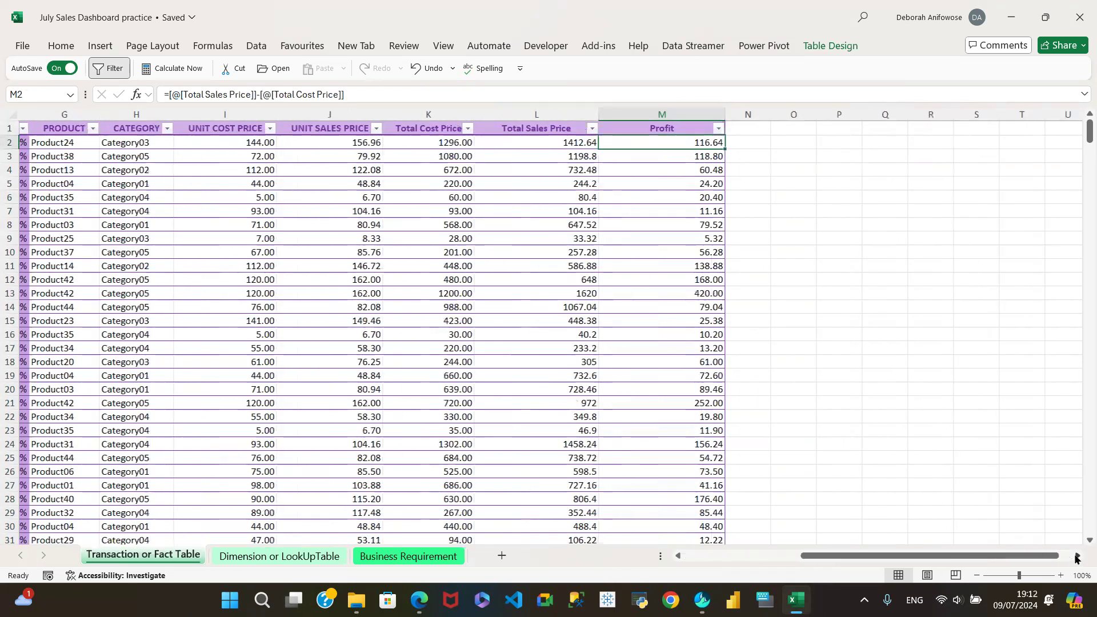
click(764, 119)
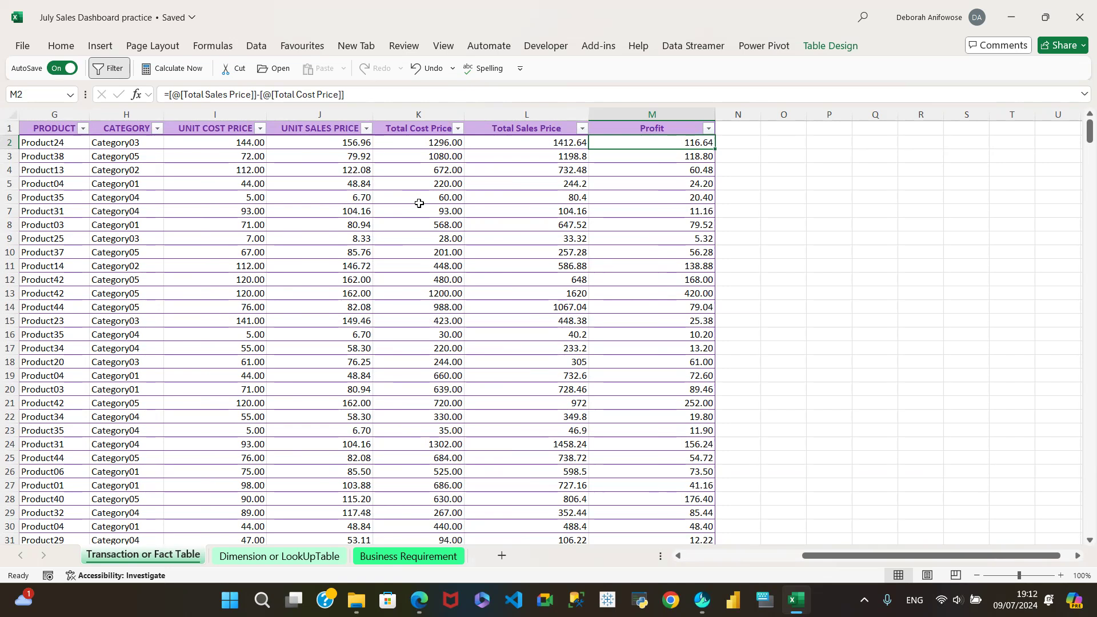
click(743, 126)
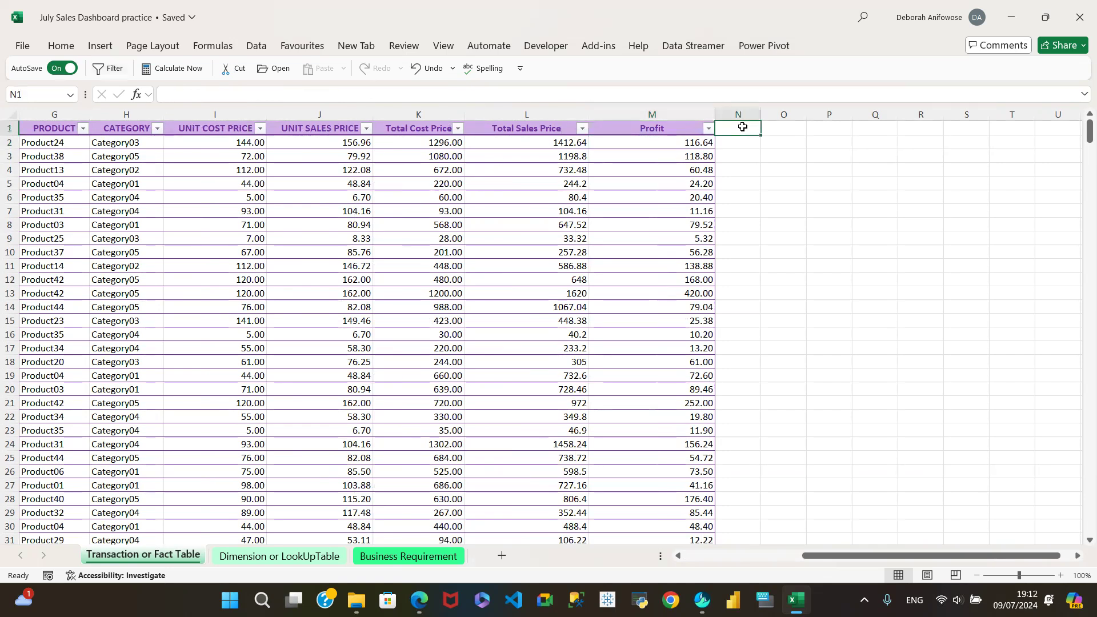
text(Profit)
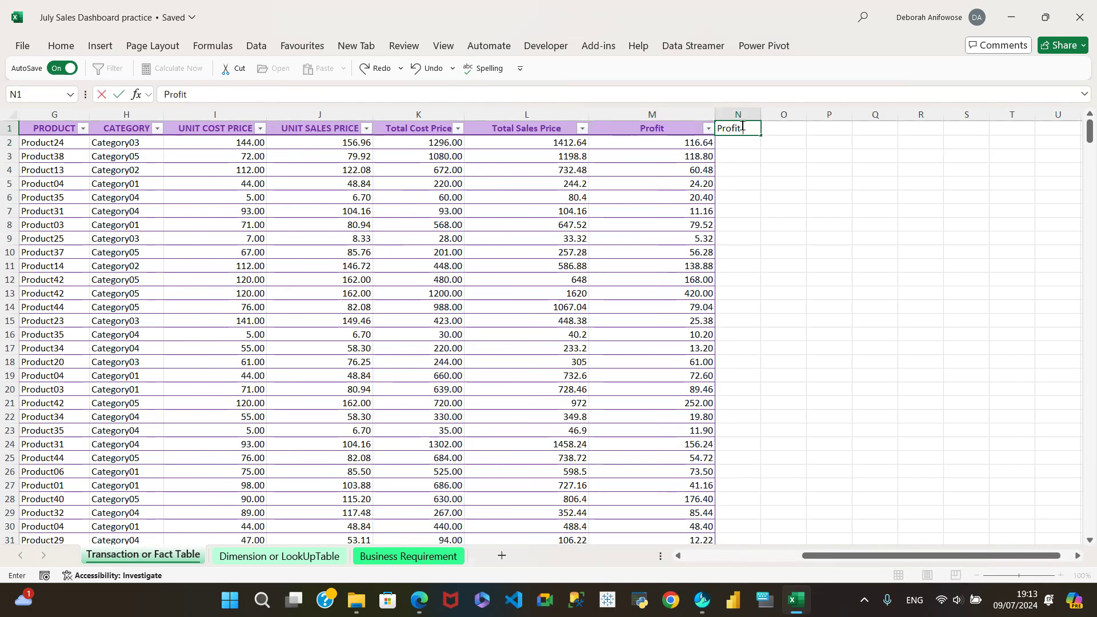
text( Margin)
click(743, 142)
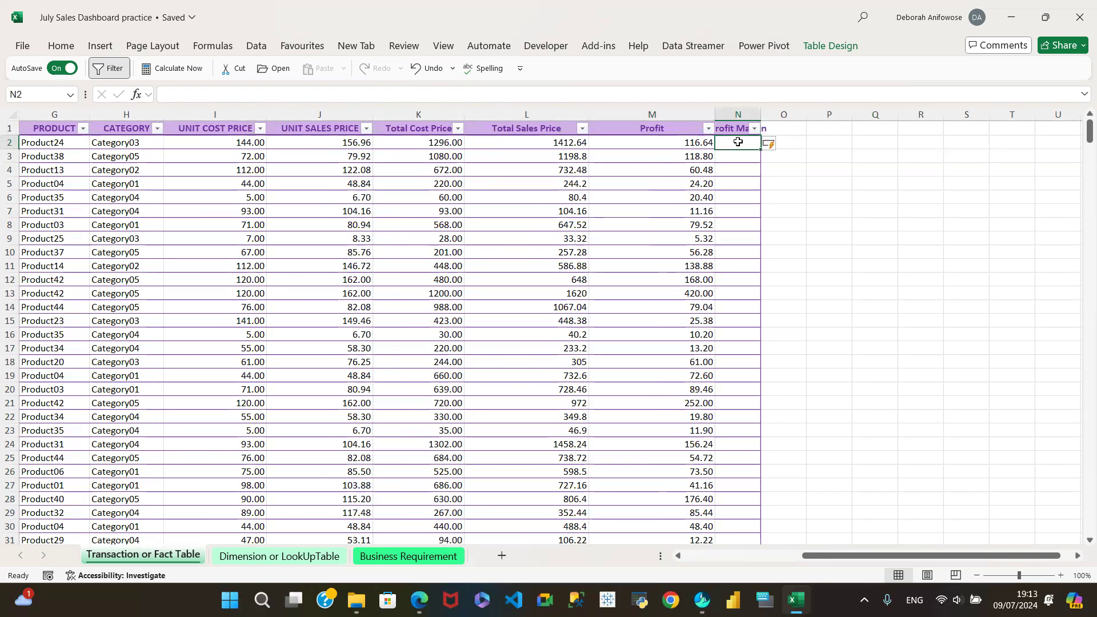
drag(760, 118, 800, 118)
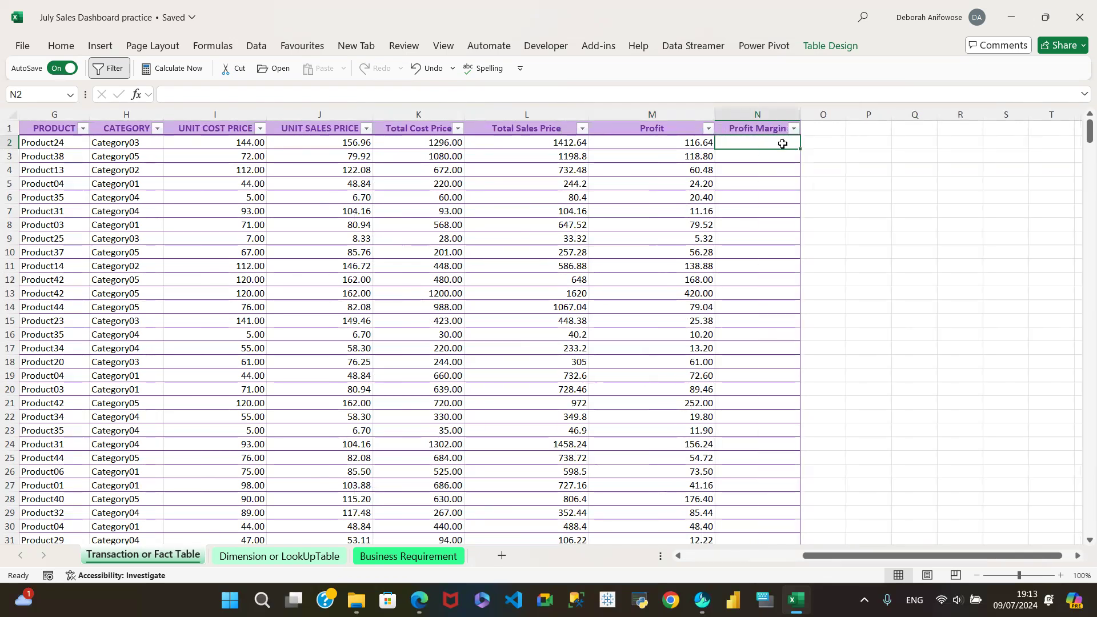
drag(777, 156, 757, 141)
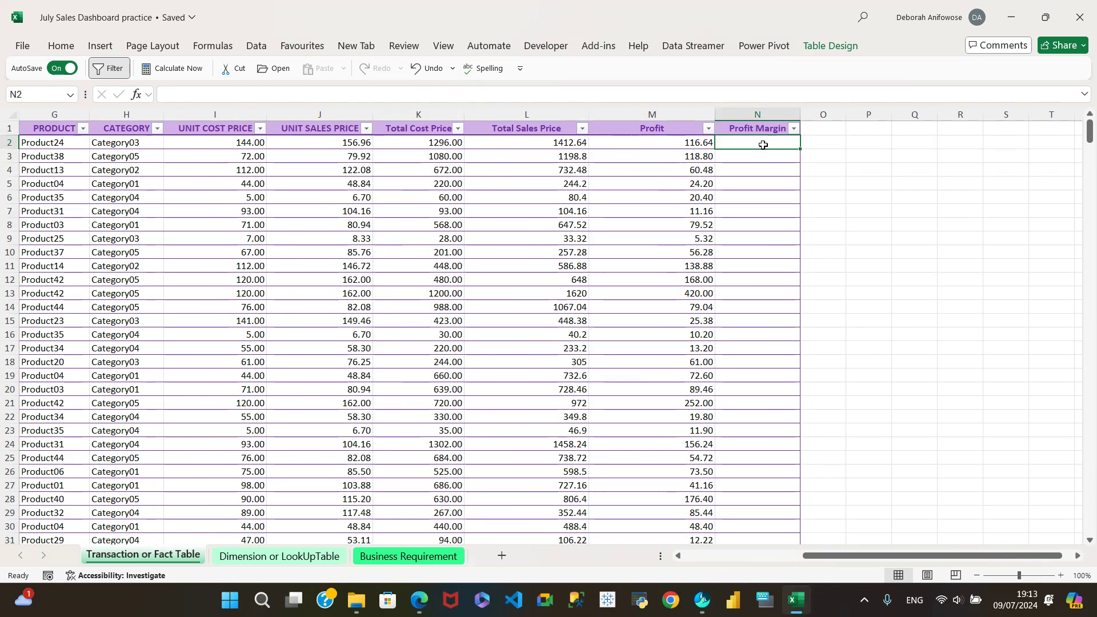
text(=)
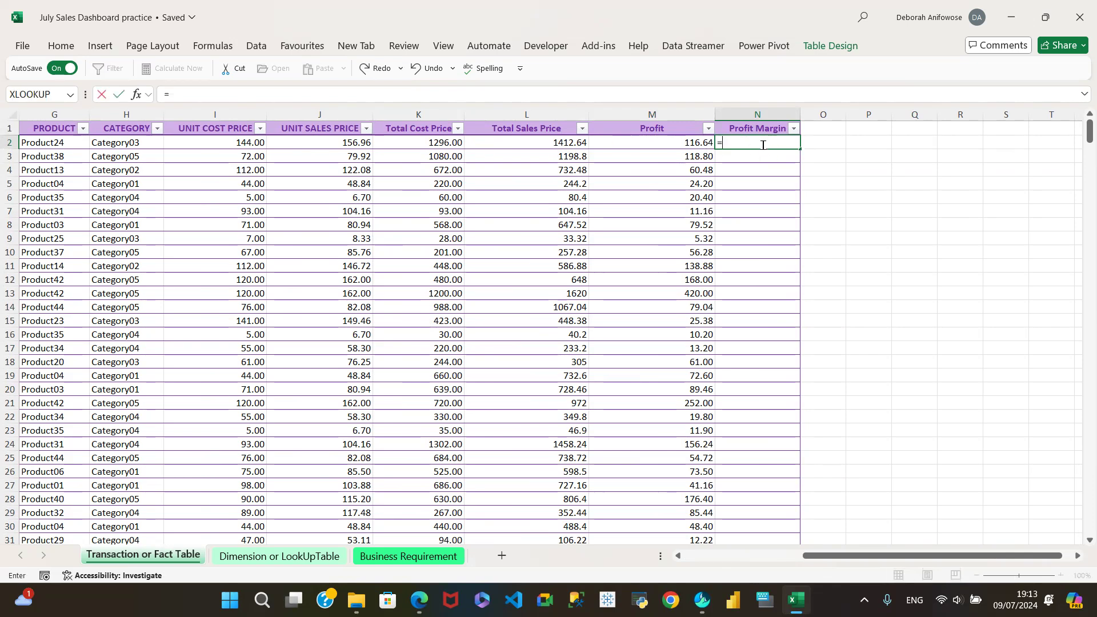
click(689, 143)
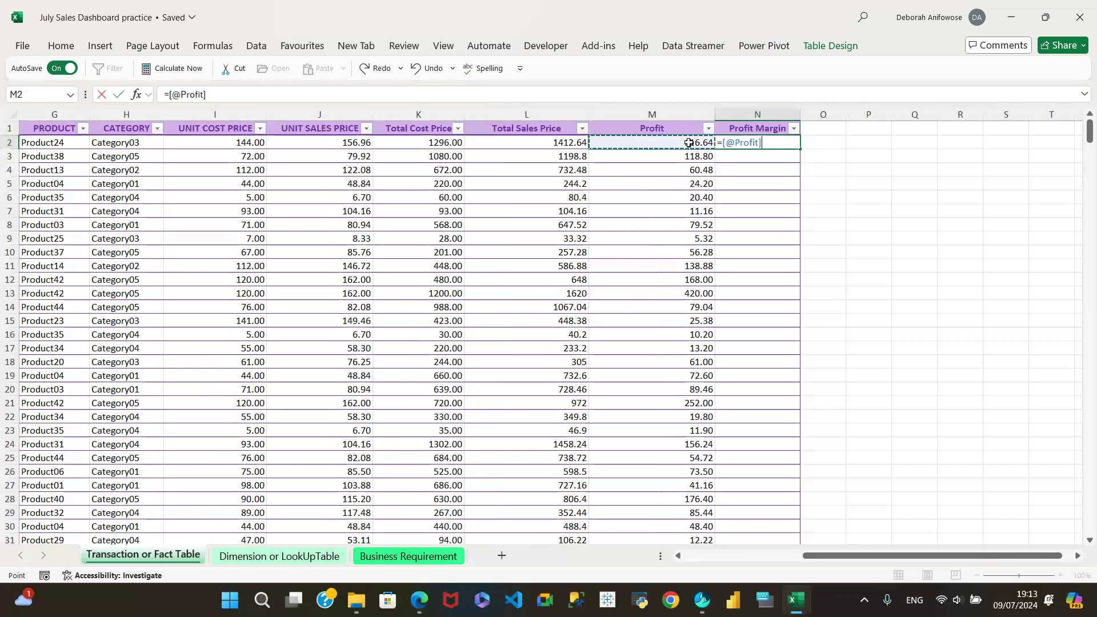
text(/)
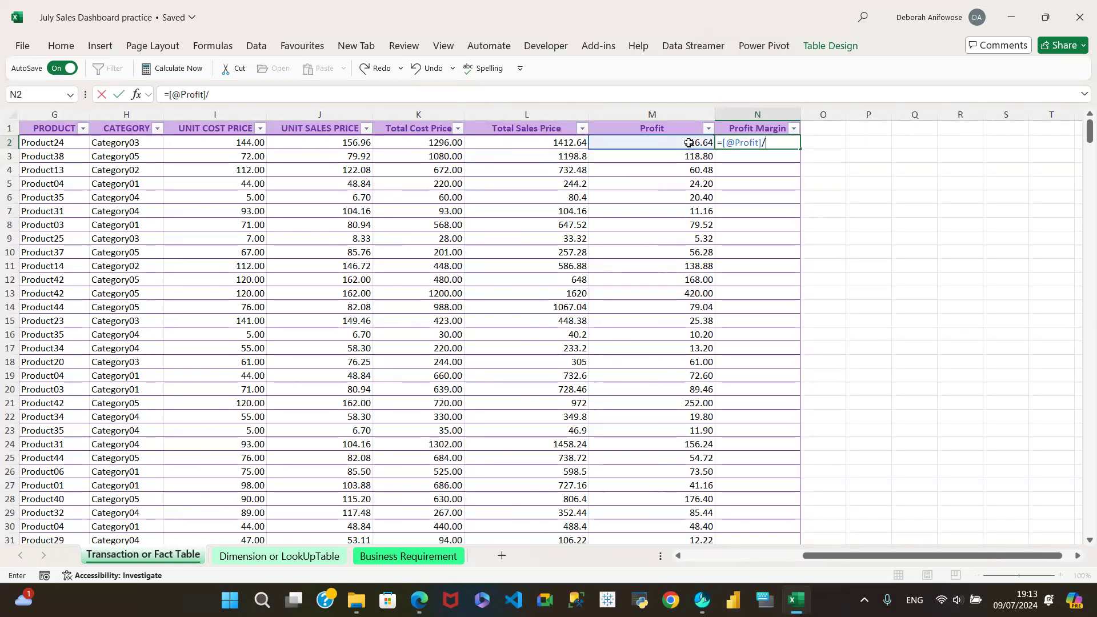
click(654, 144)
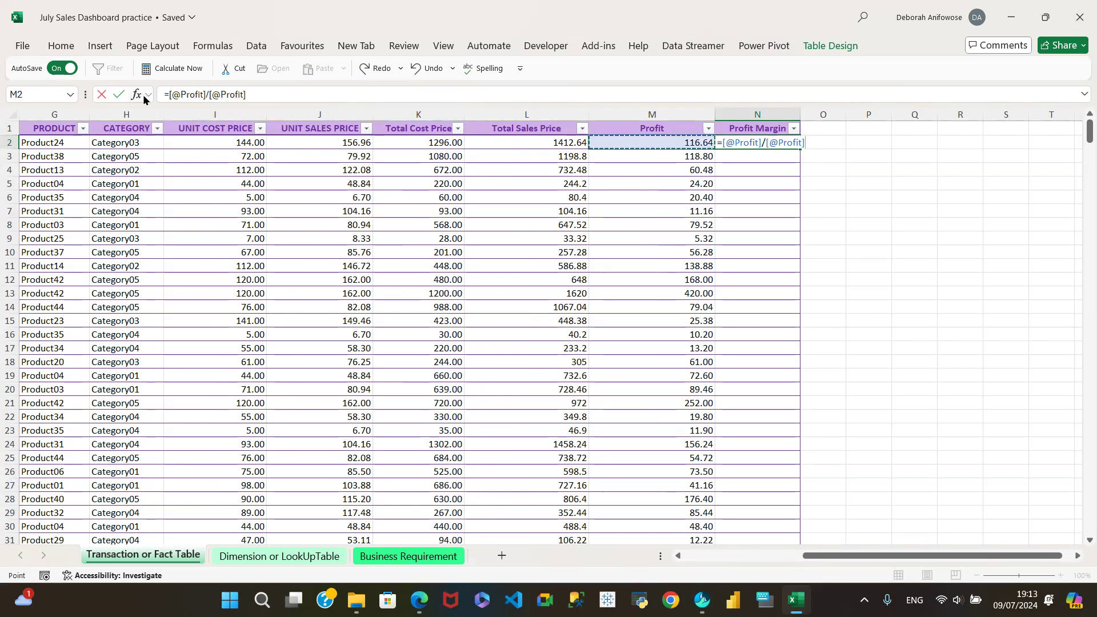
click(118, 95)
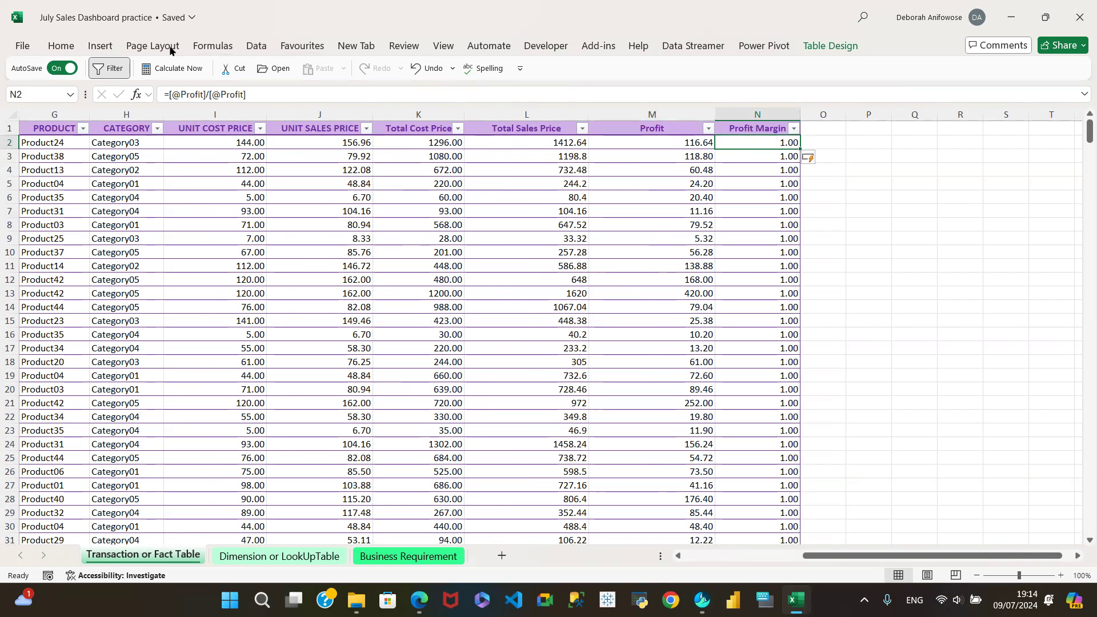
- Try the percentage format on the Profit Margin value in cell N2 and undo it
click(60, 45)
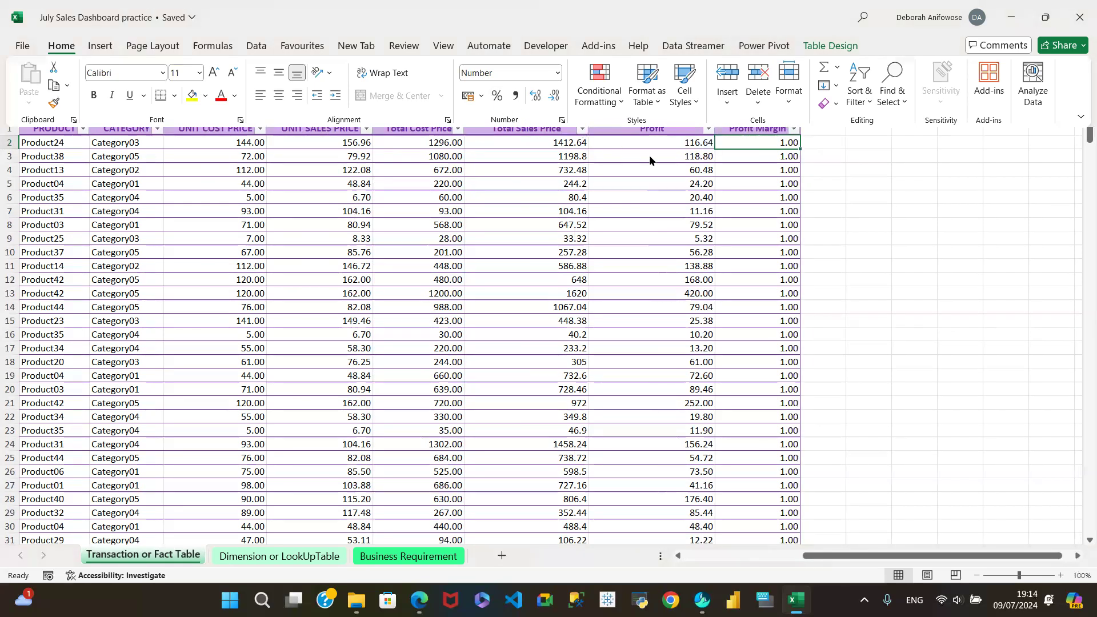
click(497, 97)
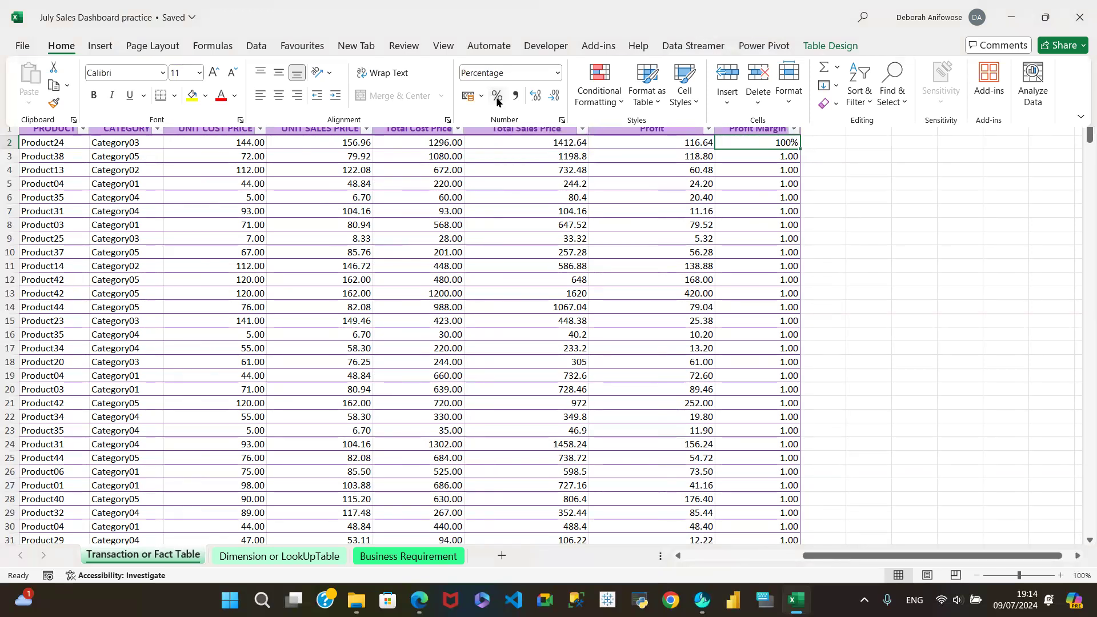
key(ctrl+z)
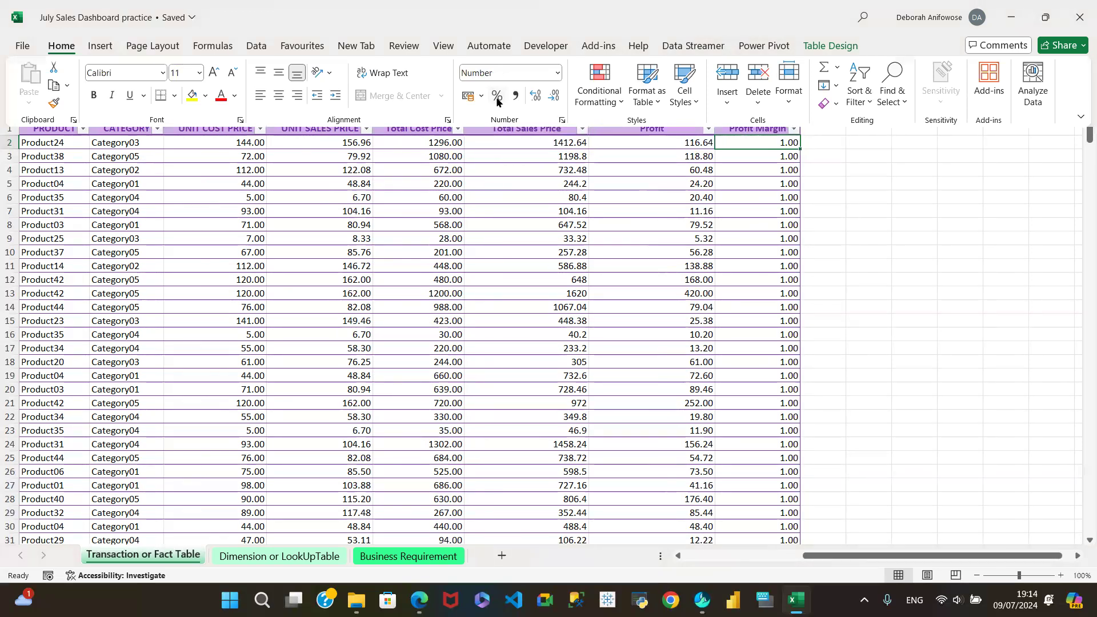
click(890, 180)
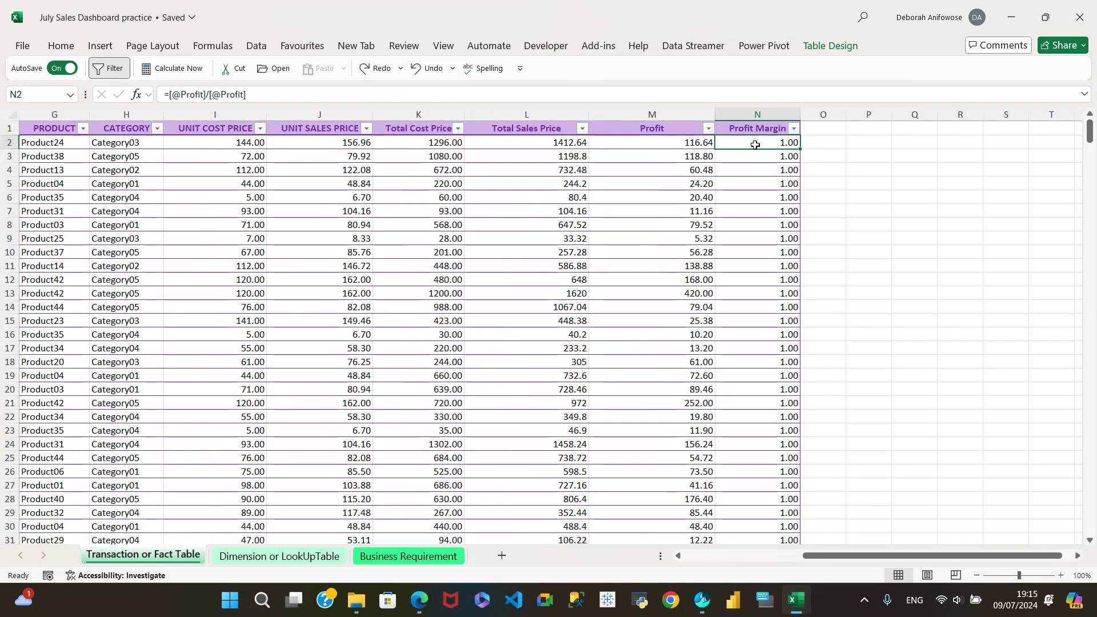
text(=)
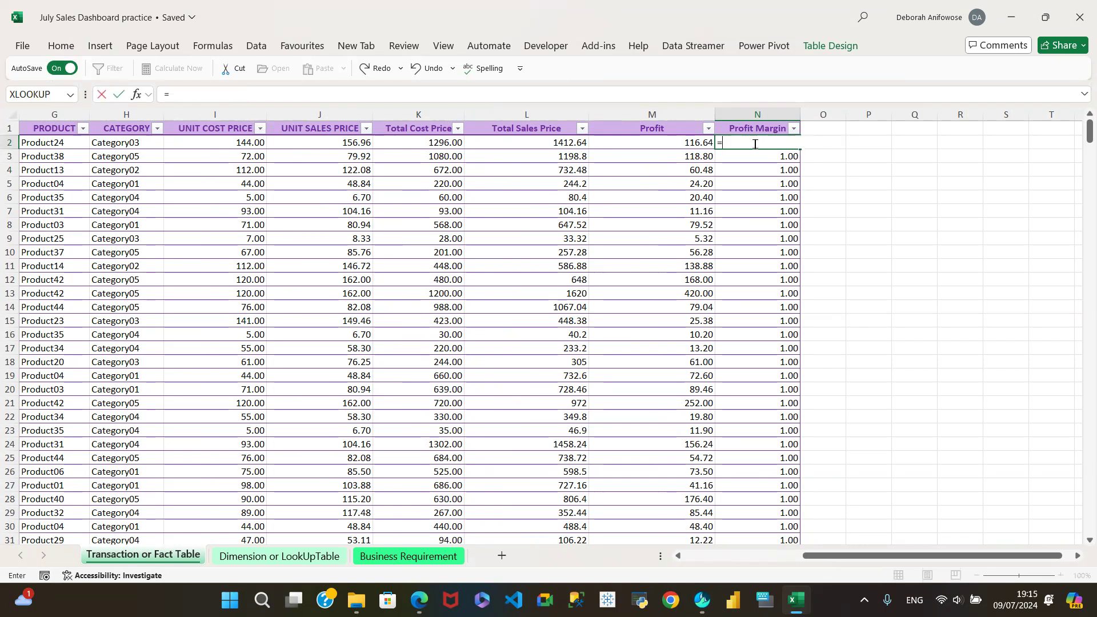
click(673, 147)
text(/)
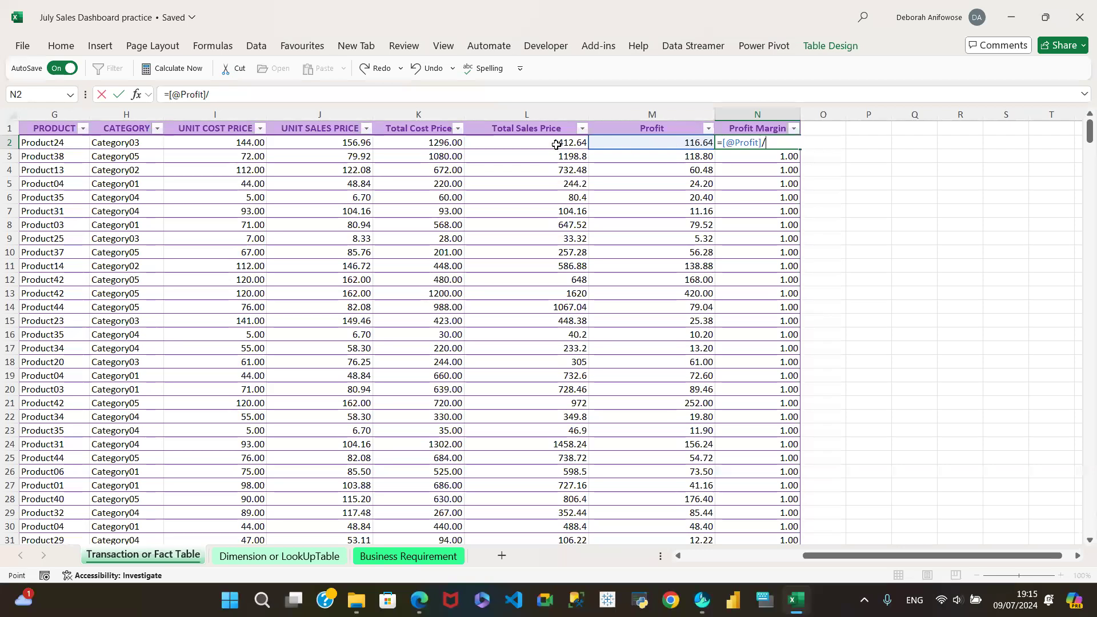
click(556, 145)
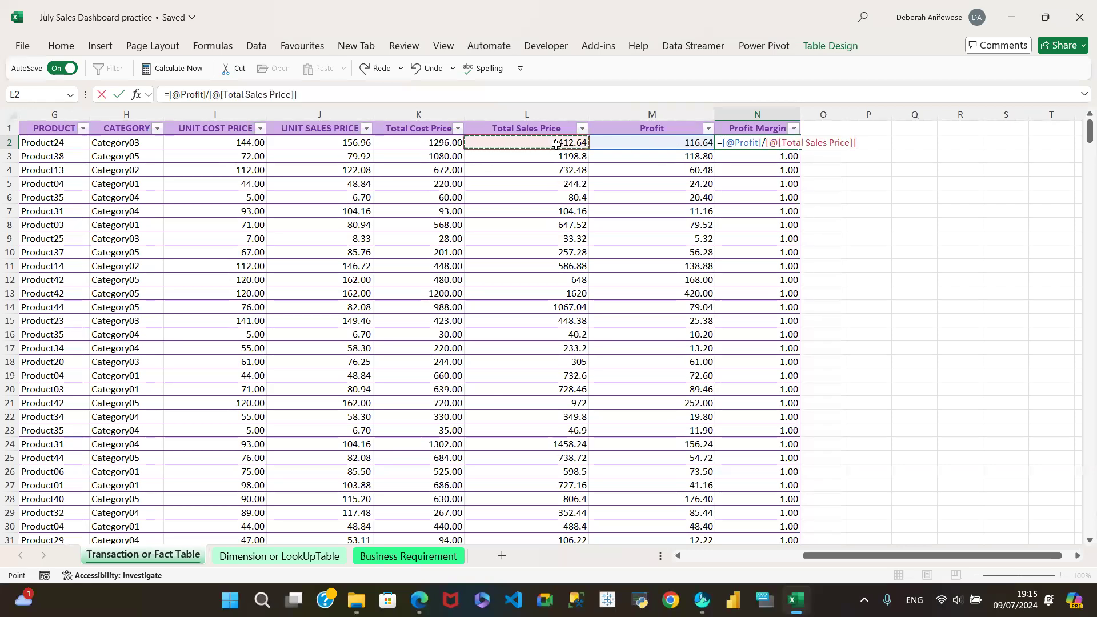
click(114, 95)
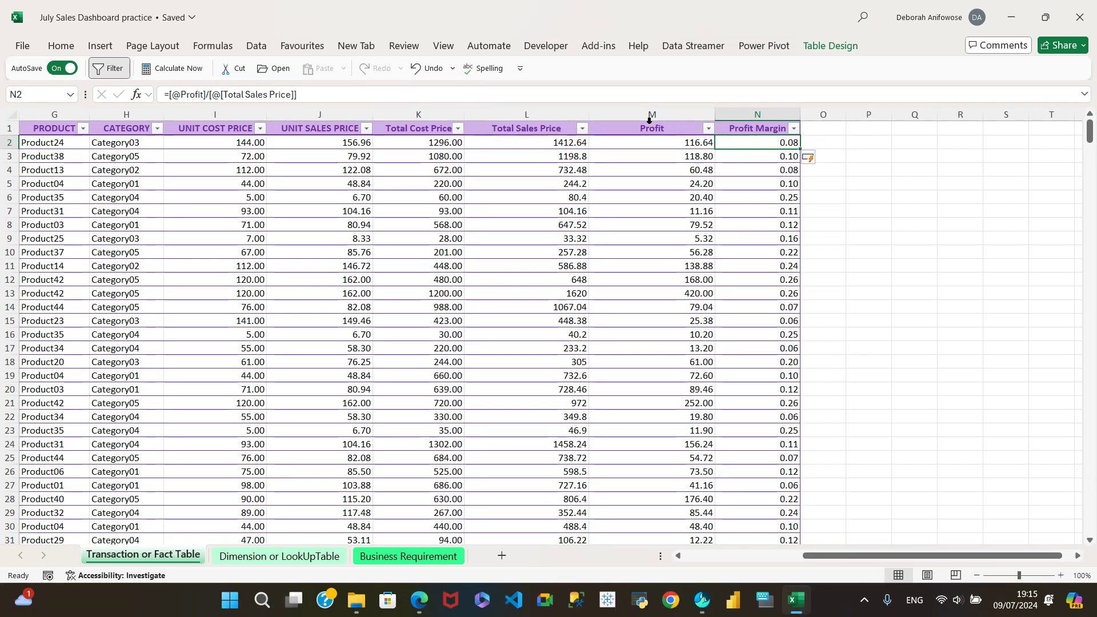
- Format all values in the Profit Margin column as percentages without decimal places
click(62, 45)
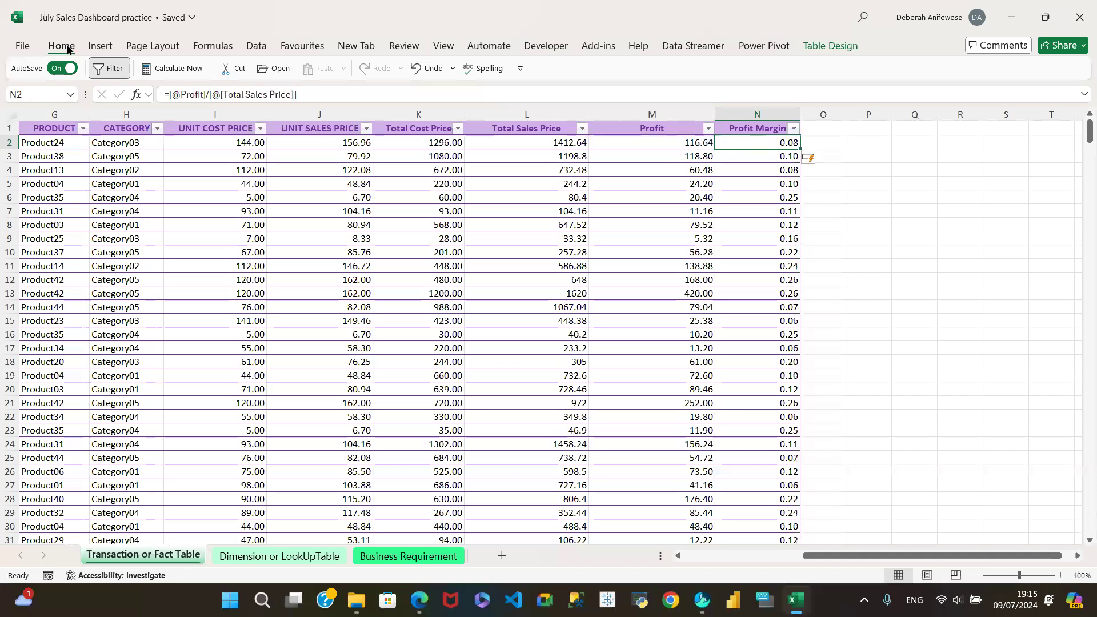
click(757, 201)
click(750, 117)
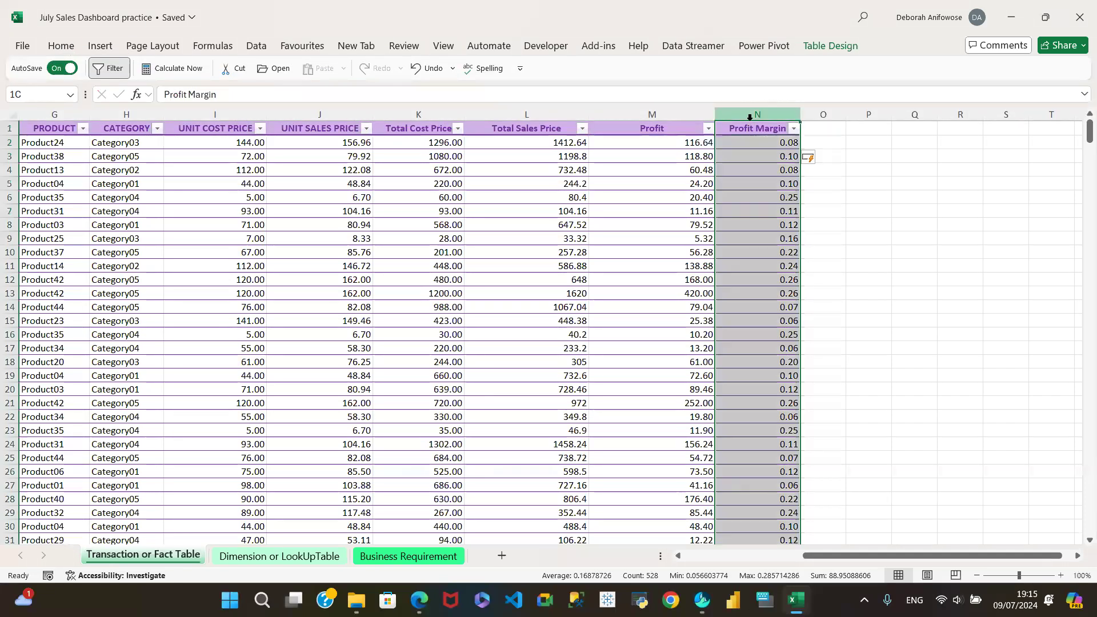
click(769, 145)
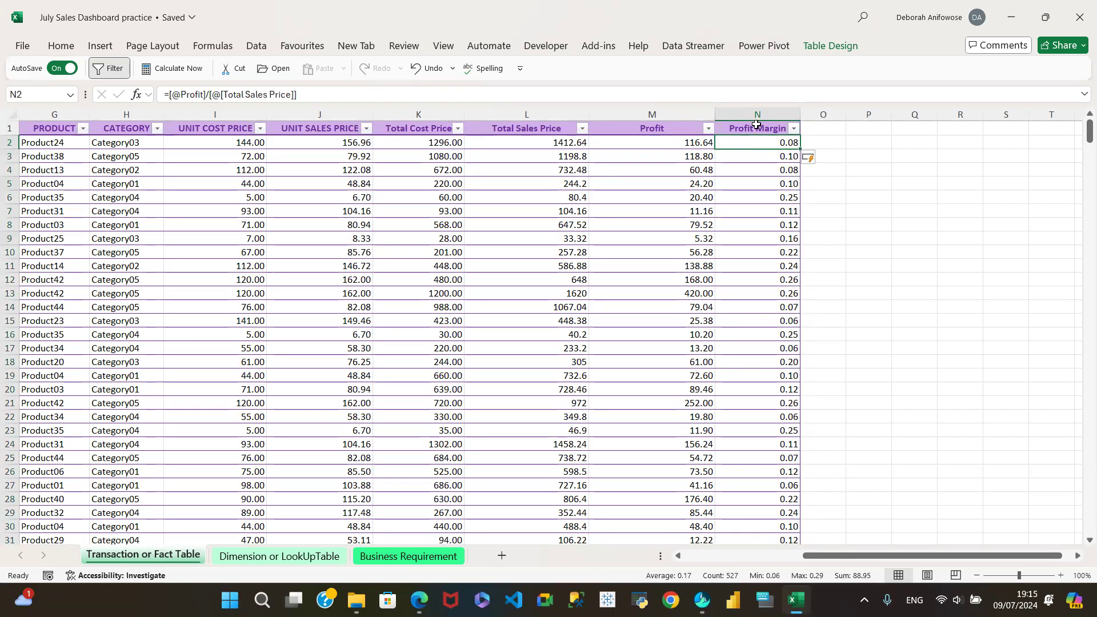
click(756, 120)
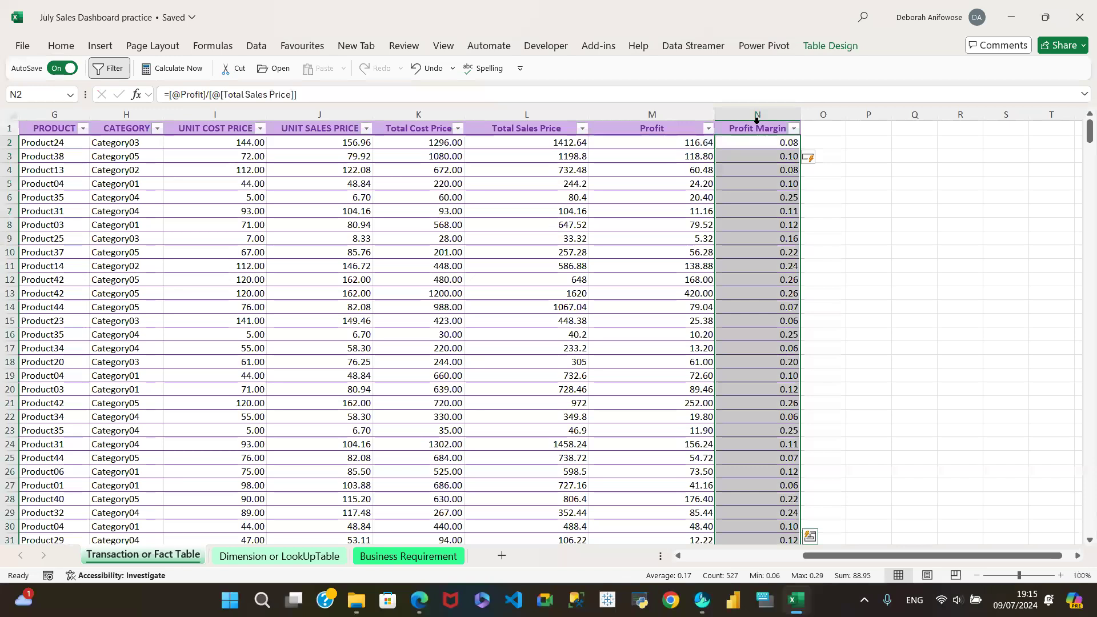
click(60, 49)
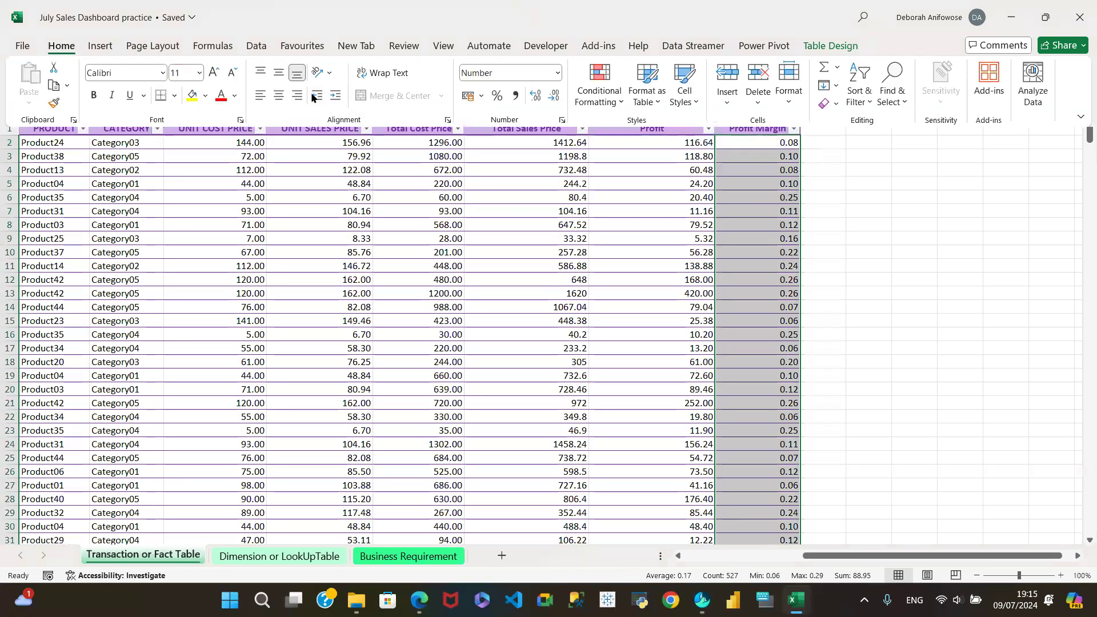
click(496, 97)
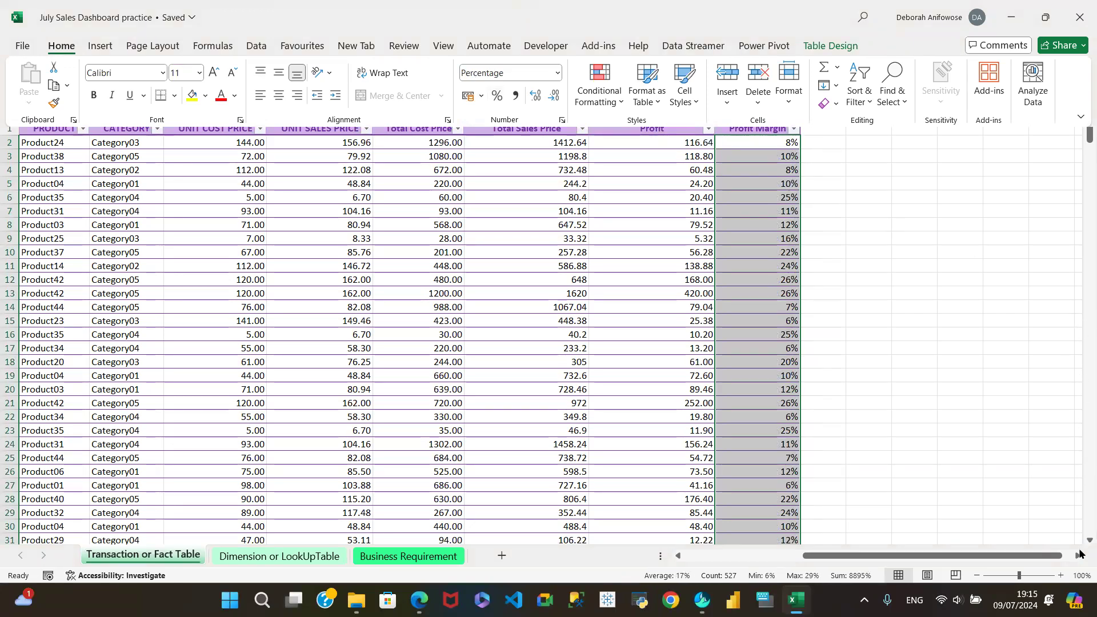
scroll(1080, 527, down, 10)
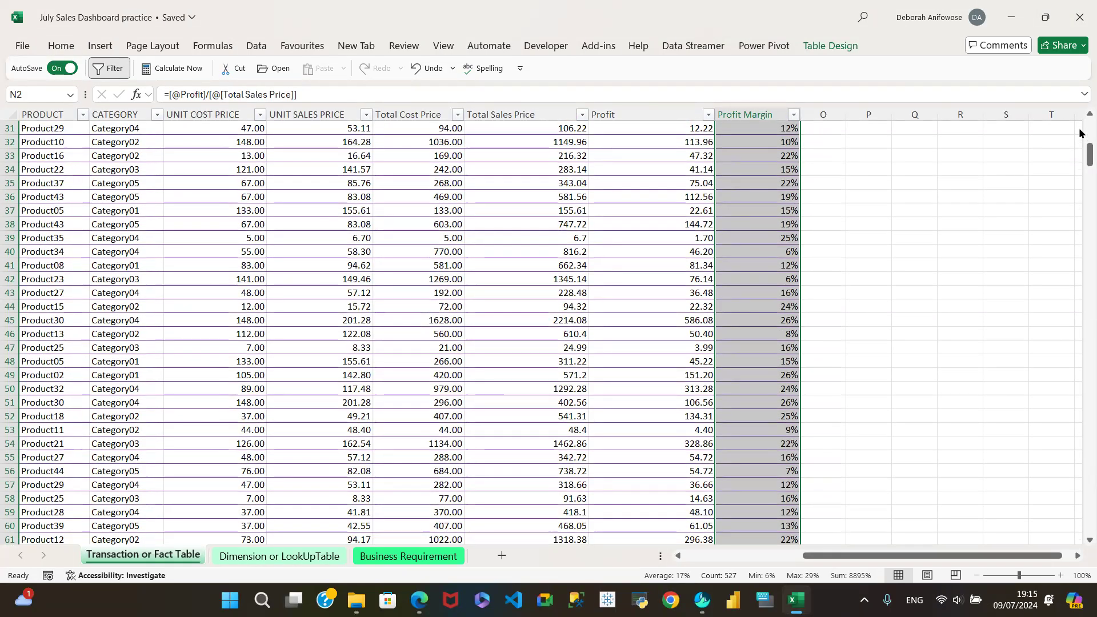
- Examine the full list of percentages in the Profit Margin column's filter and close it without filtering
scroll(1080, 125, up, 10)
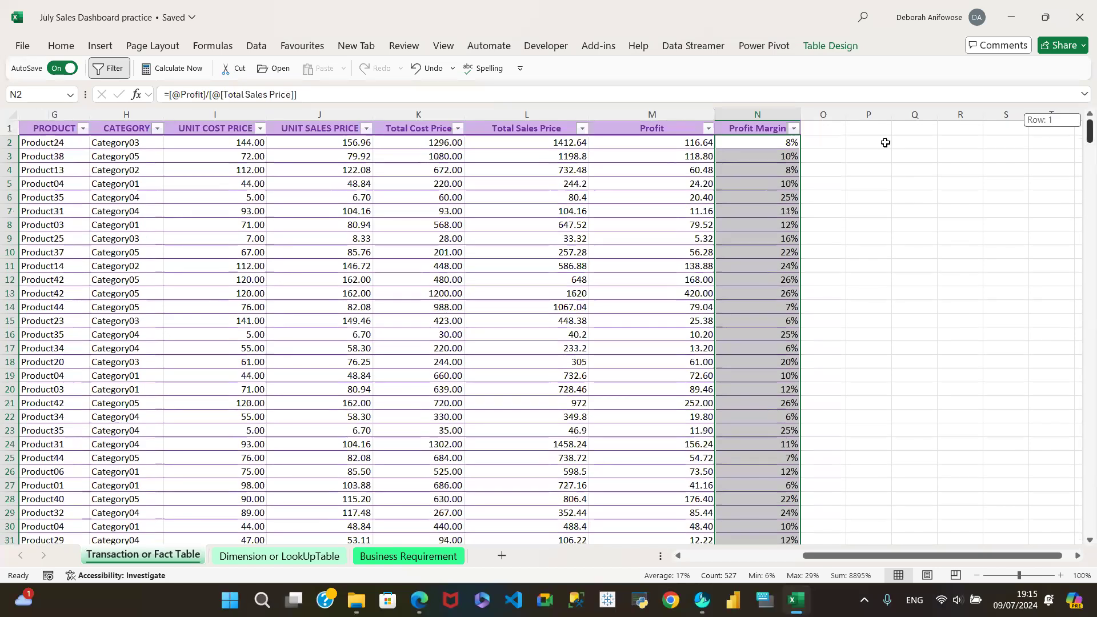
click(793, 129)
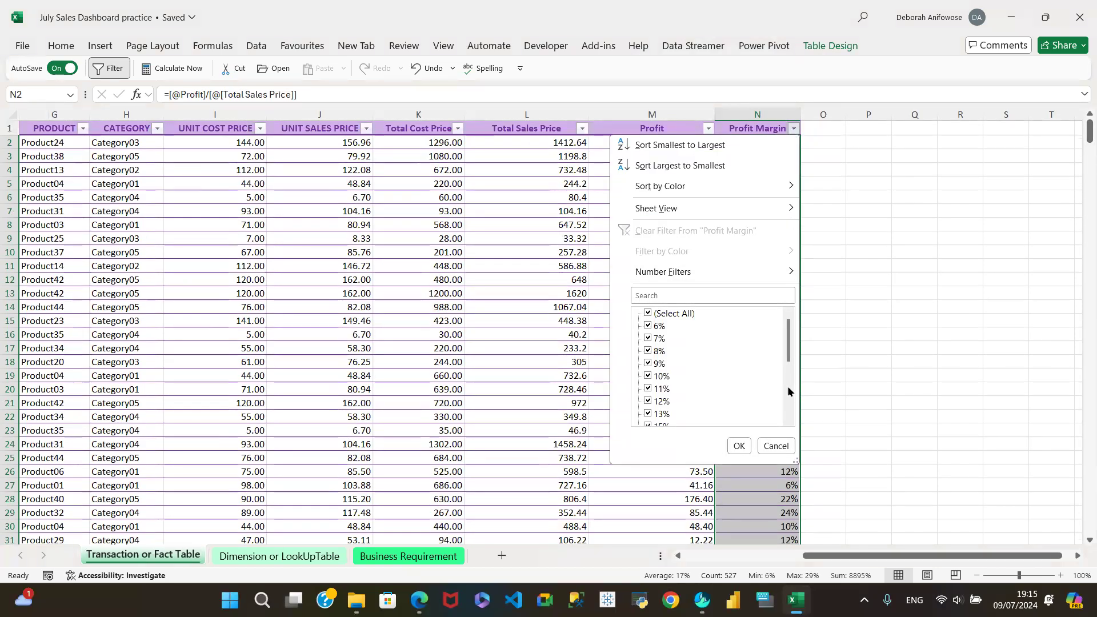
click(785, 410)
click(789, 419)
click(790, 419)
click(790, 419)
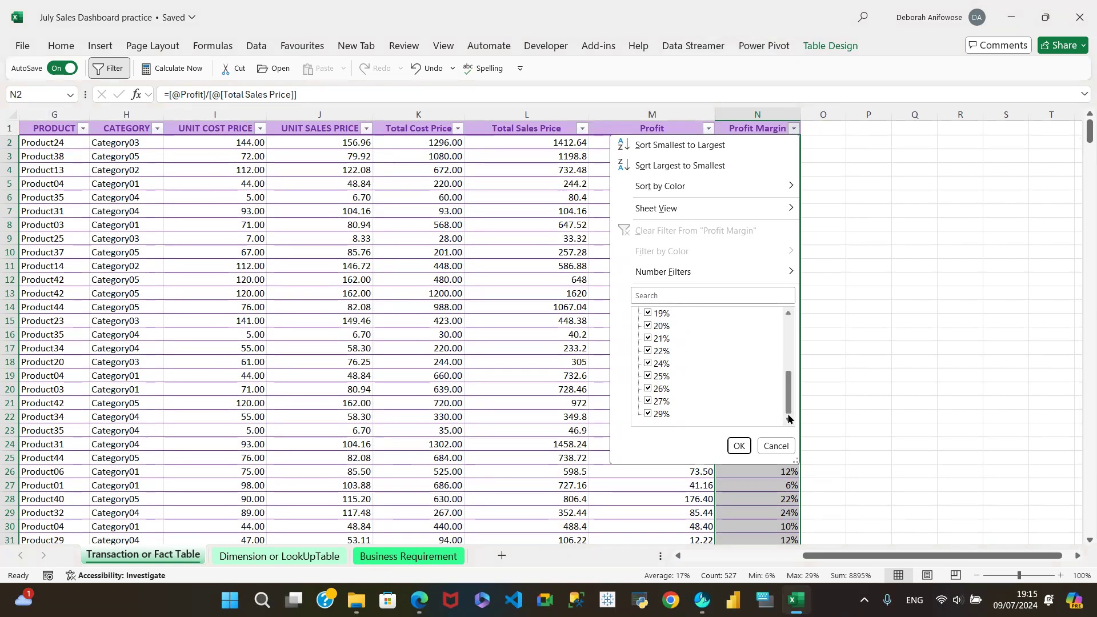
click(776, 446)
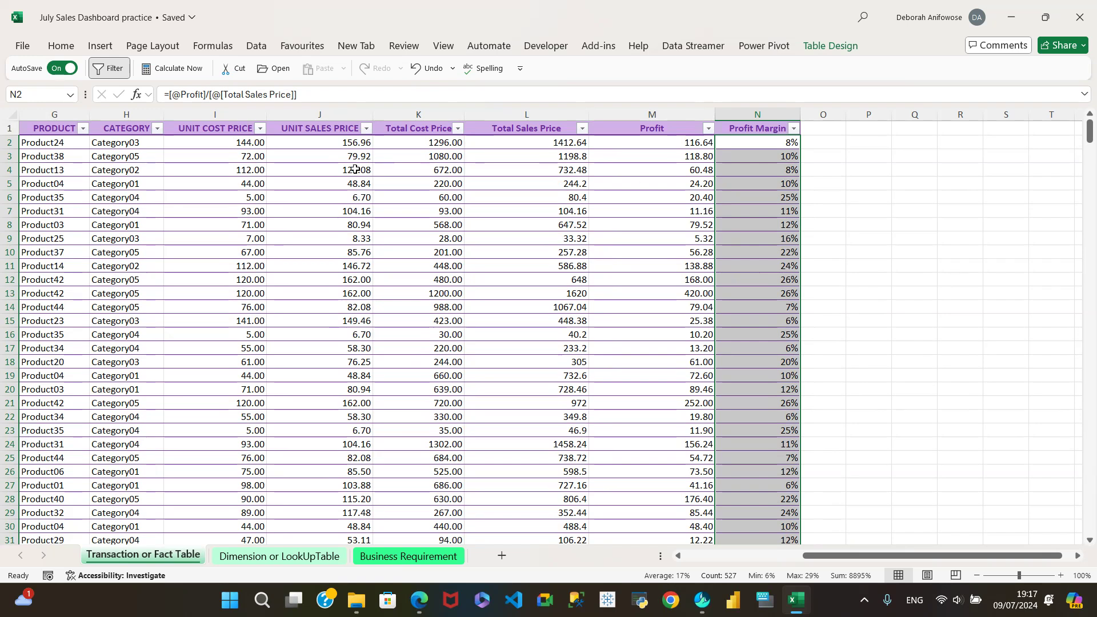
- Review the KPIs, breakdowns and slicers on the Business Requirement sheet, and return to the Transaction or Fact Table sheet
click(9, 142)
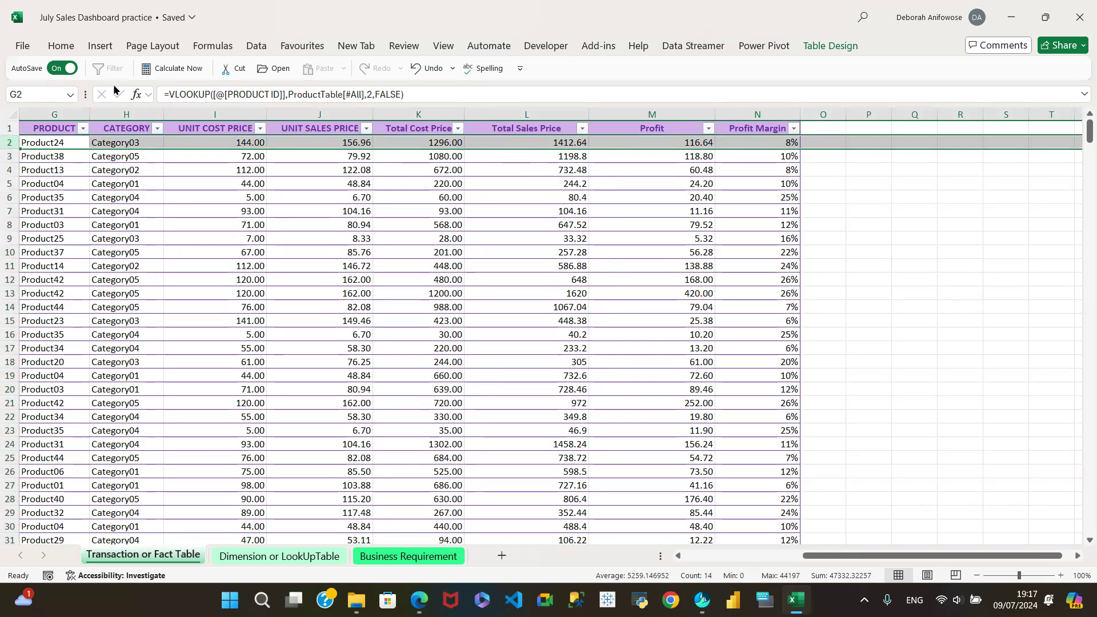
click(403, 561)
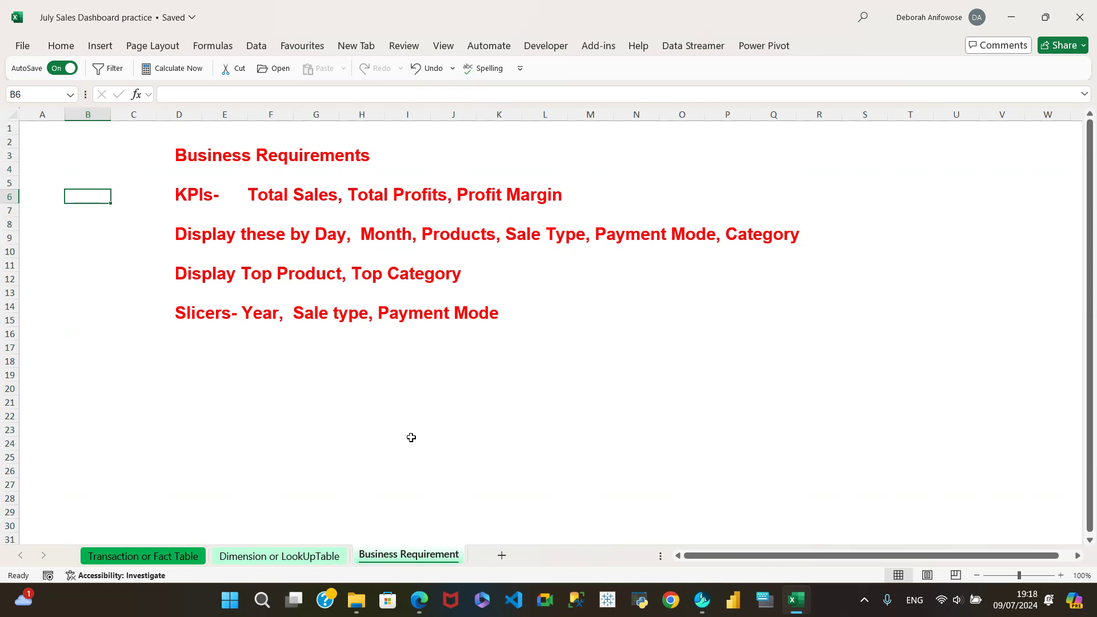
click(168, 562)
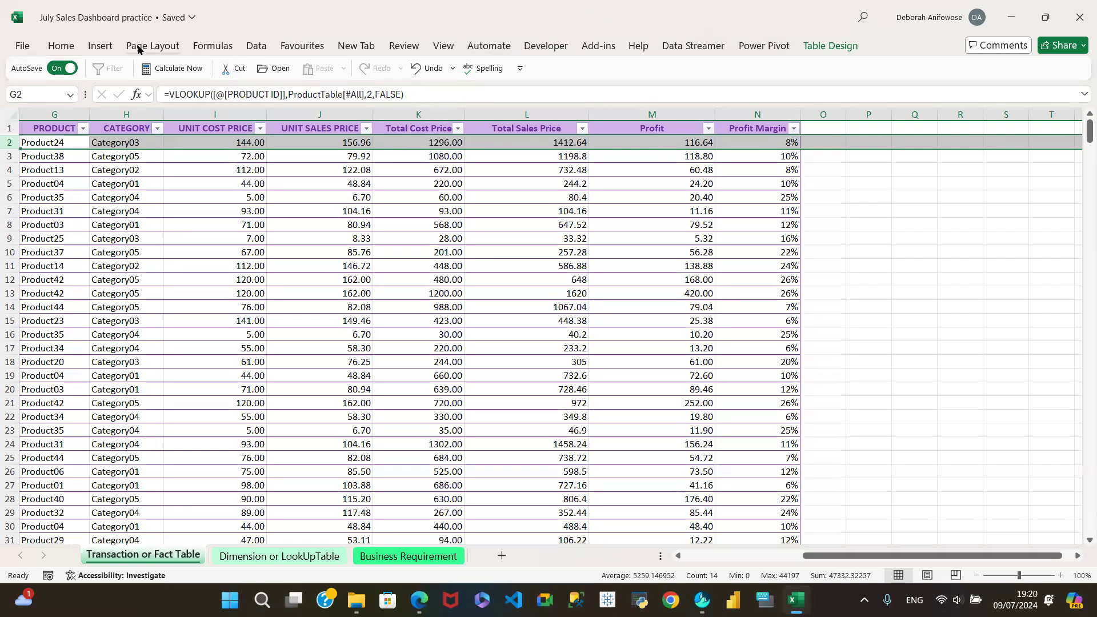
click(97, 48)
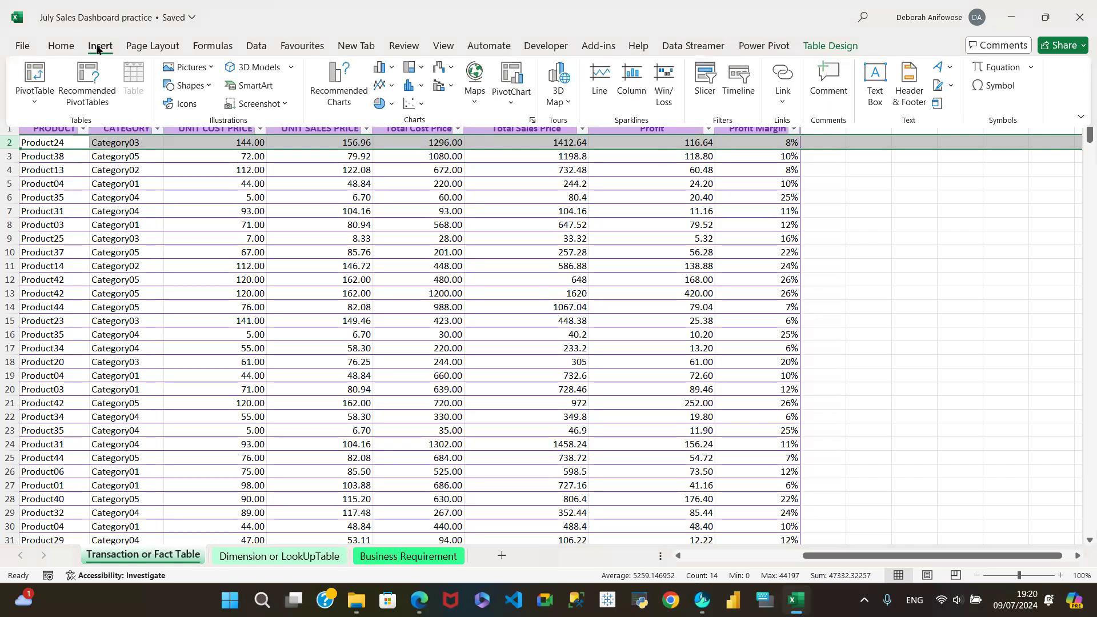
click(526, 249)
click(420, 238)
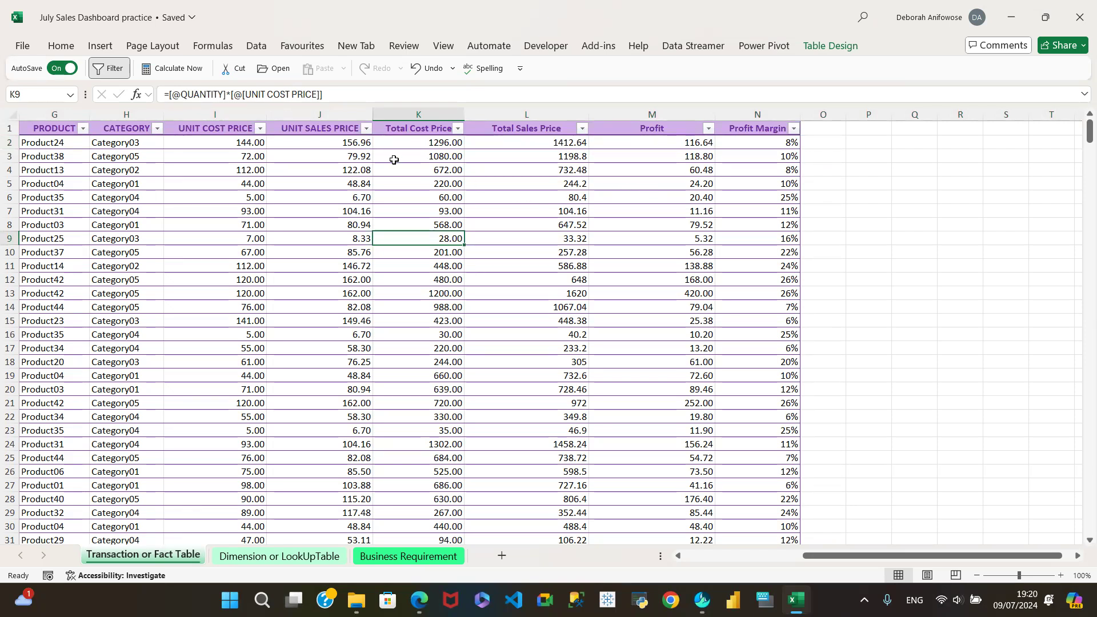
- Examine rows 2 and 6 of the transaction table across the columns from QUANTITY to Profit Margin
click(9, 142)
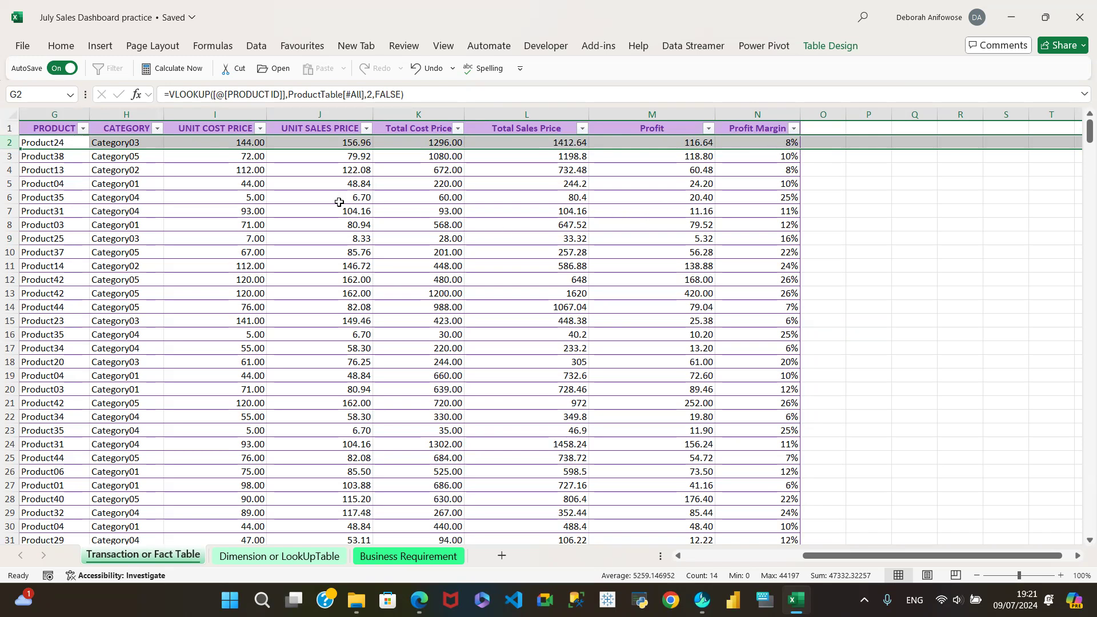
click(9, 197)
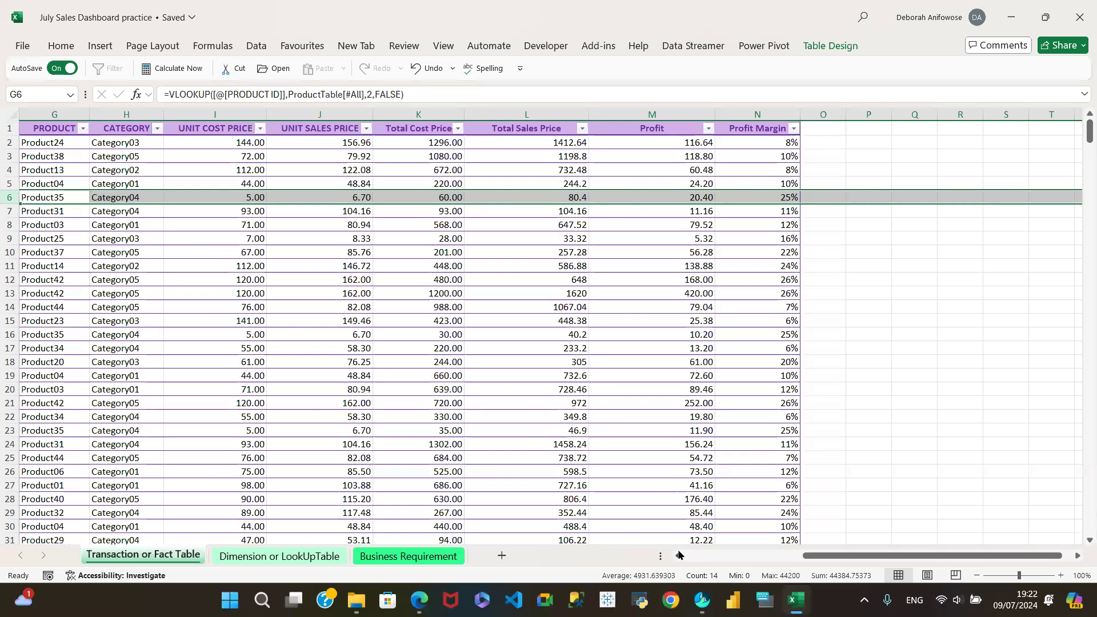
scroll(679, 555, left, 5)
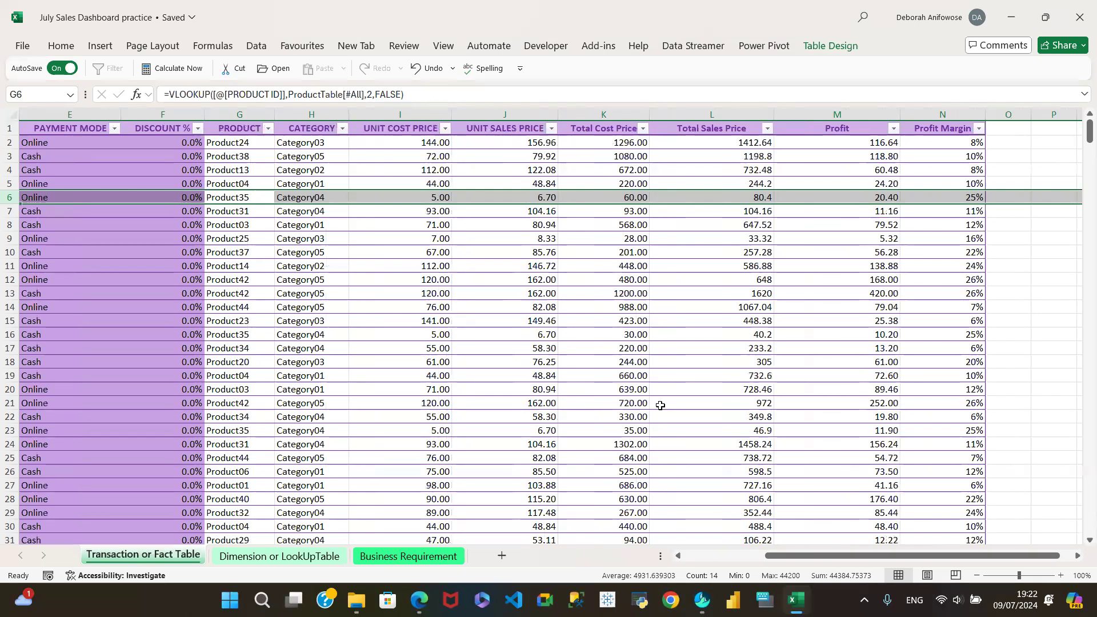
click(678, 556)
click(678, 556)
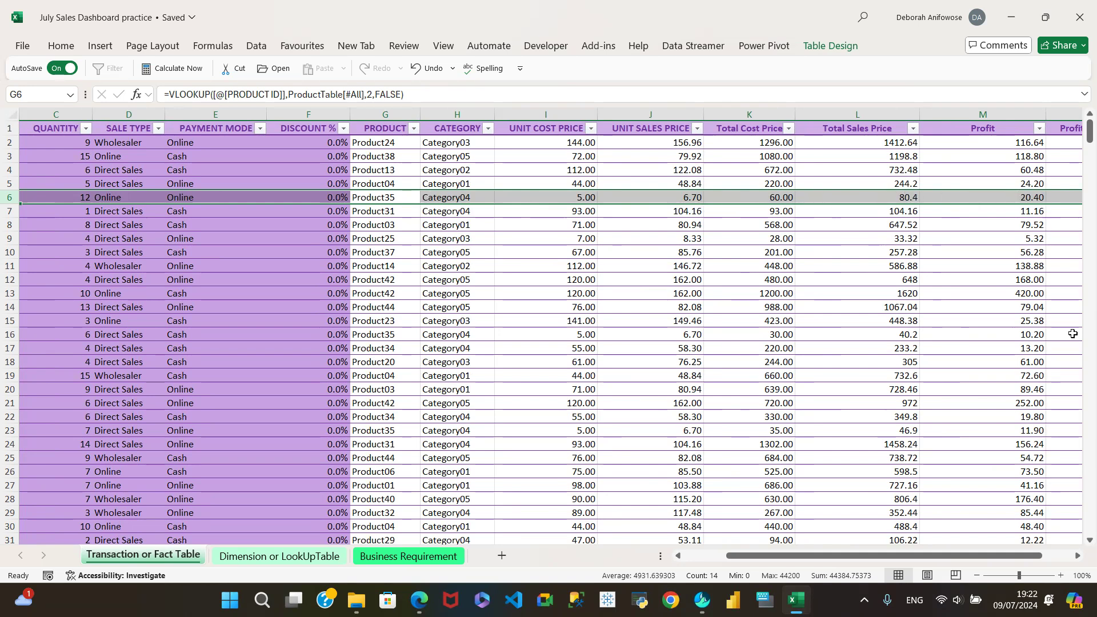
click(1078, 556)
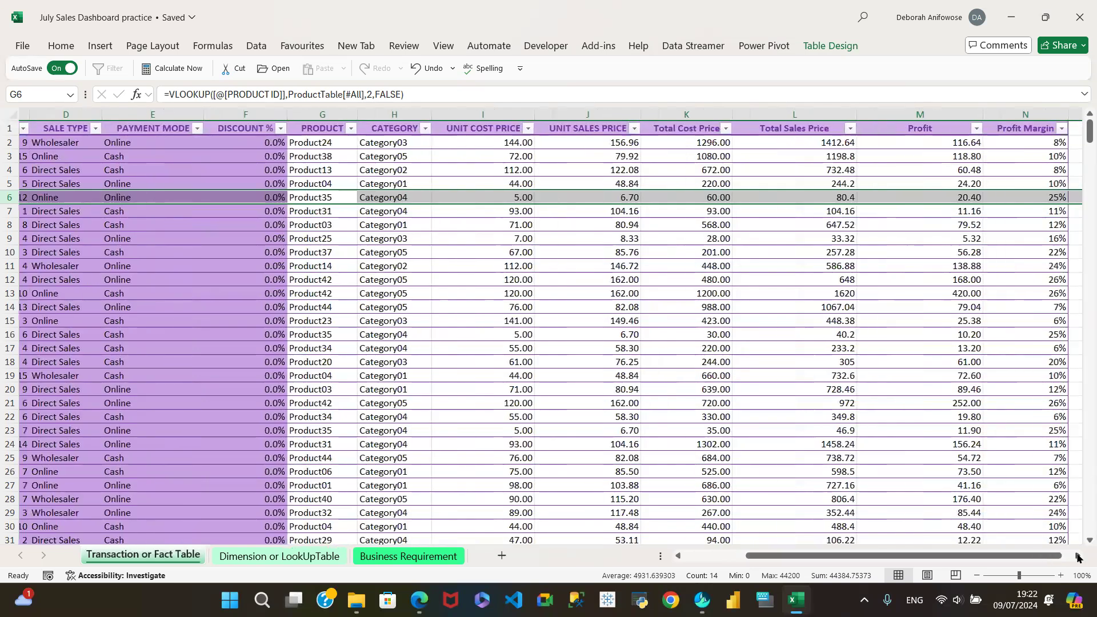
click(1078, 556)
click(1078, 557)
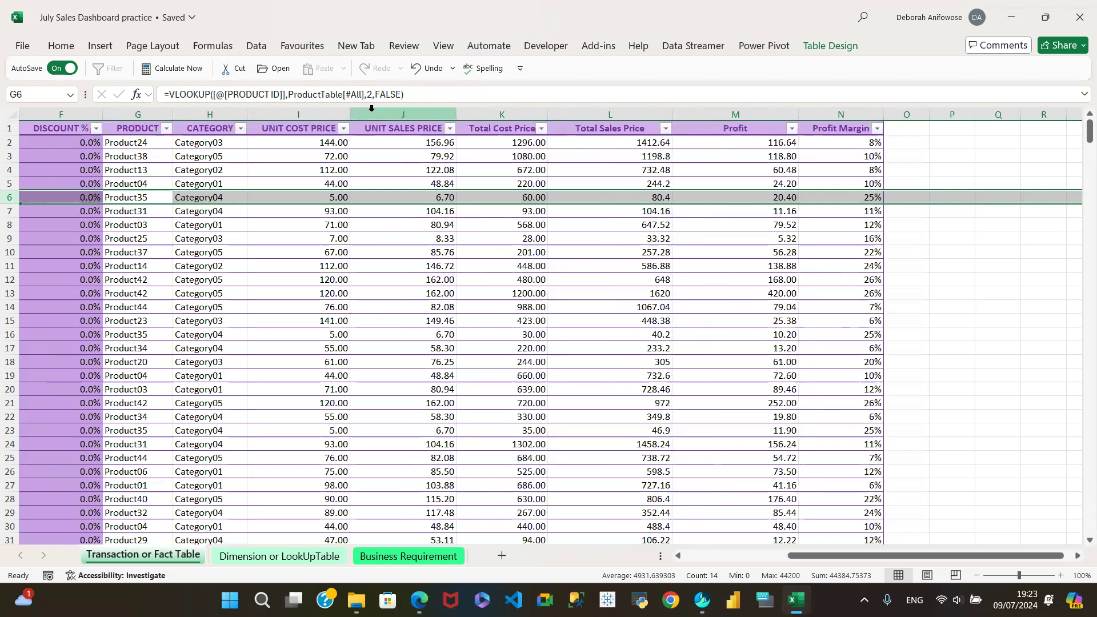
- Examine rows 2 and 3 of the transaction table across all columns, from DATE to Profit Margin
click(8, 143)
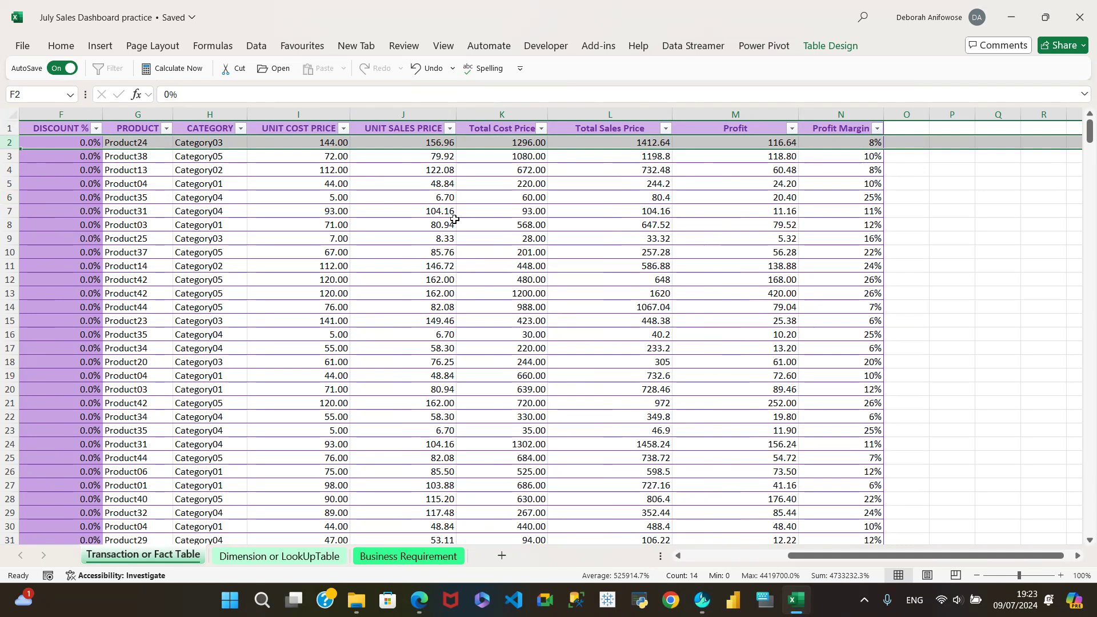
click(698, 556)
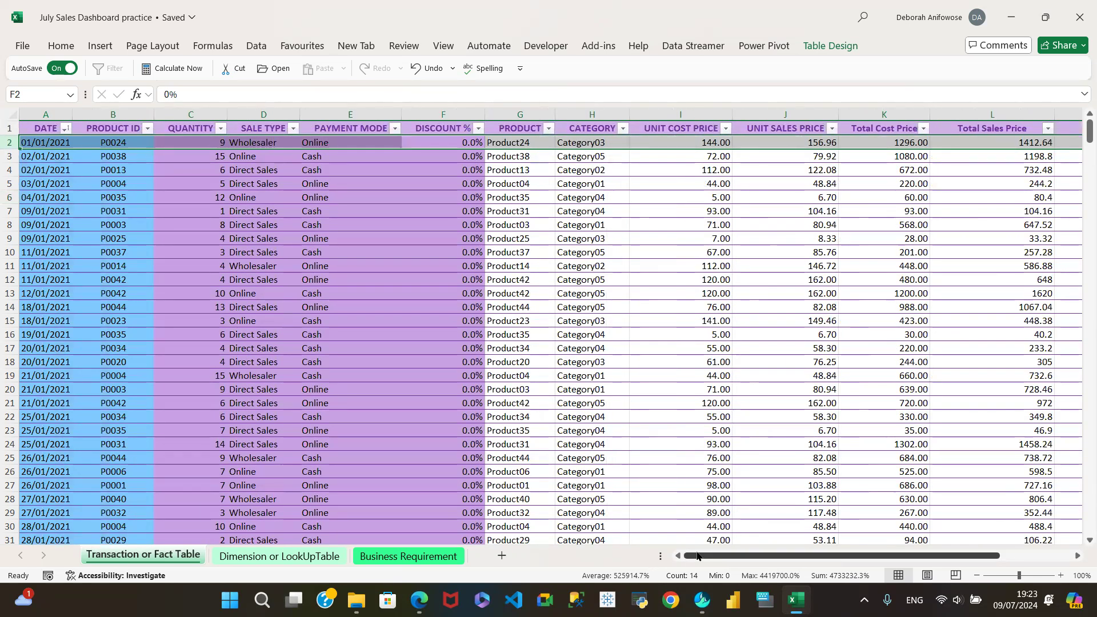
click(10, 156)
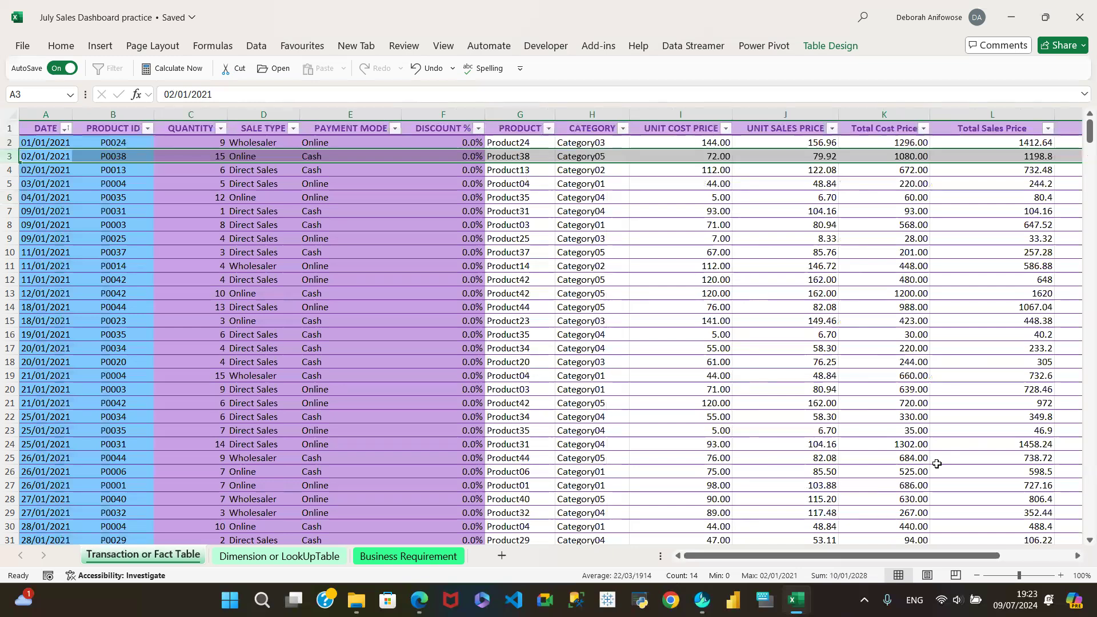
click(1077, 555)
click(1077, 556)
click(1077, 556)
click(1077, 556)
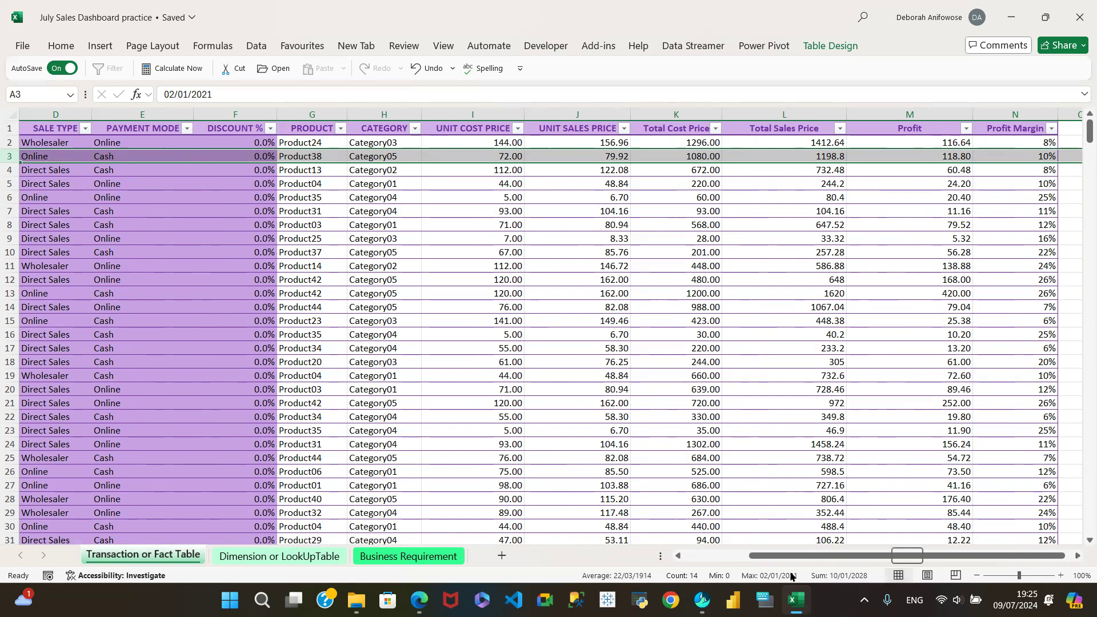
click(686, 554)
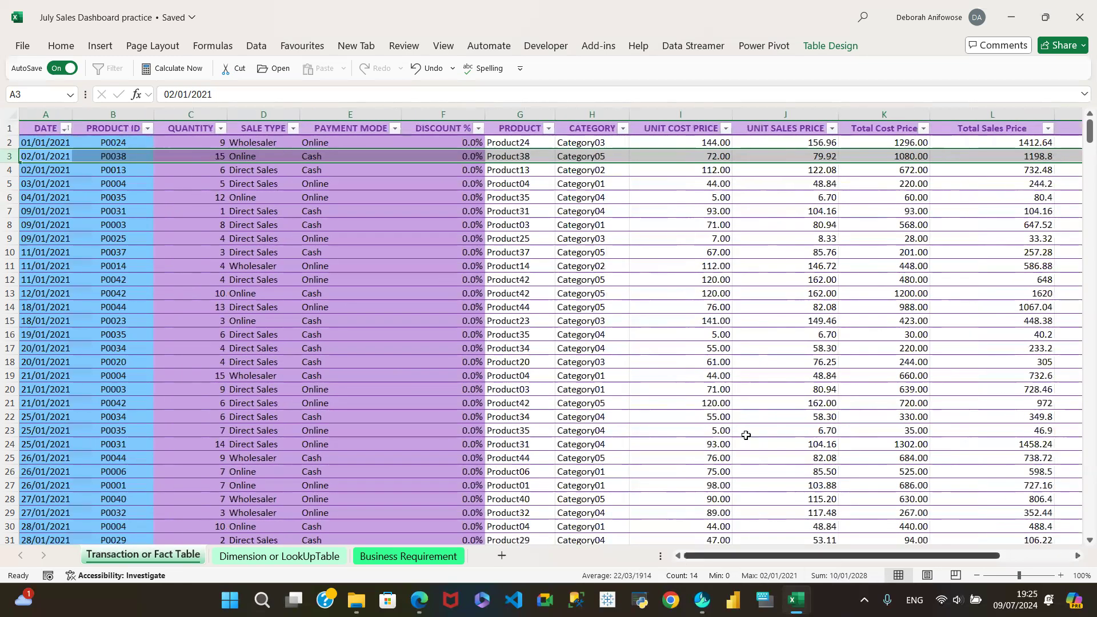
click(1079, 554)
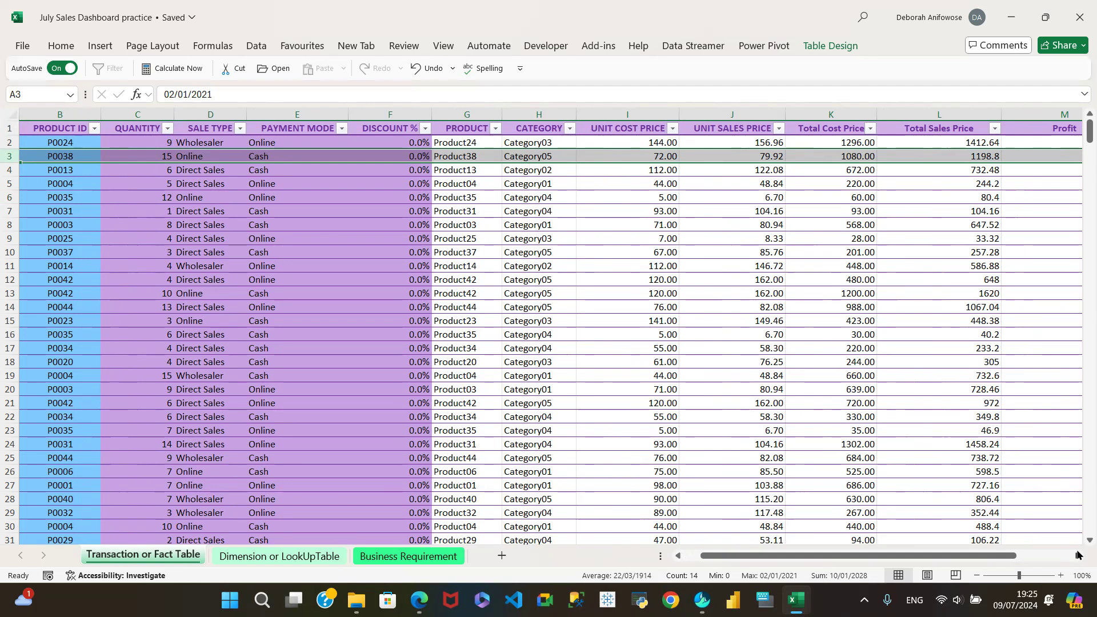
click(1078, 556)
click(1078, 556)
click(1078, 556)
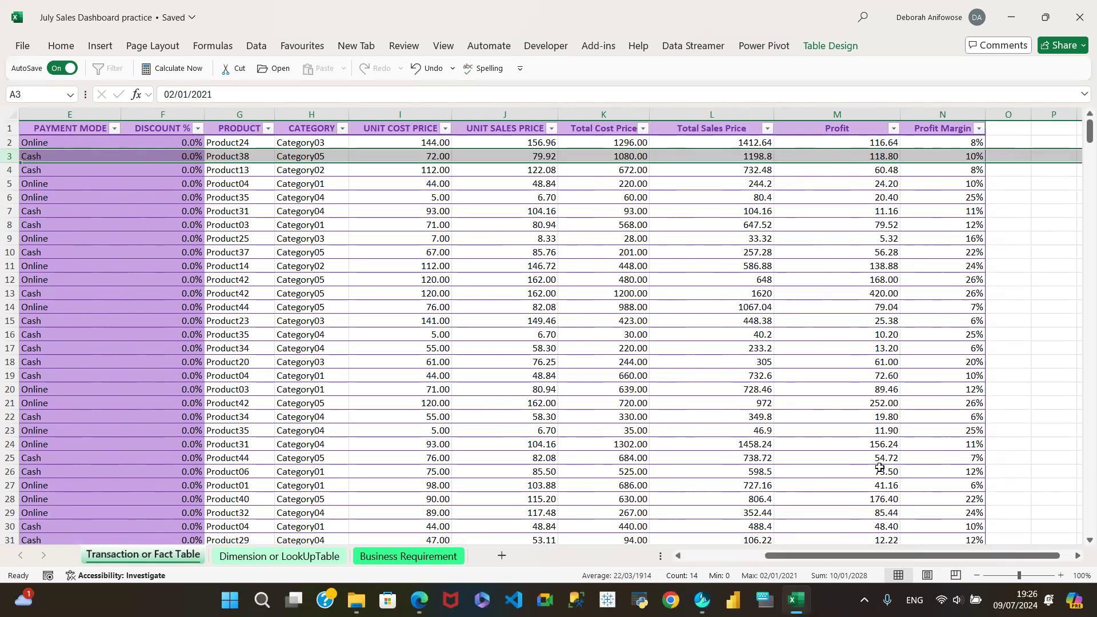
click(690, 556)
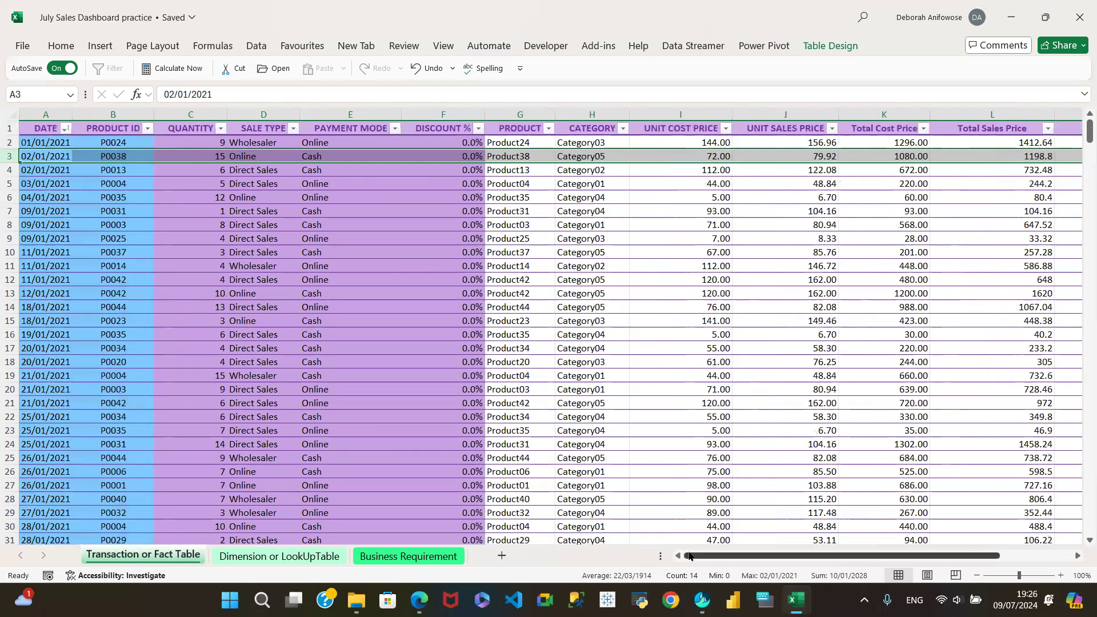
click(336, 255)
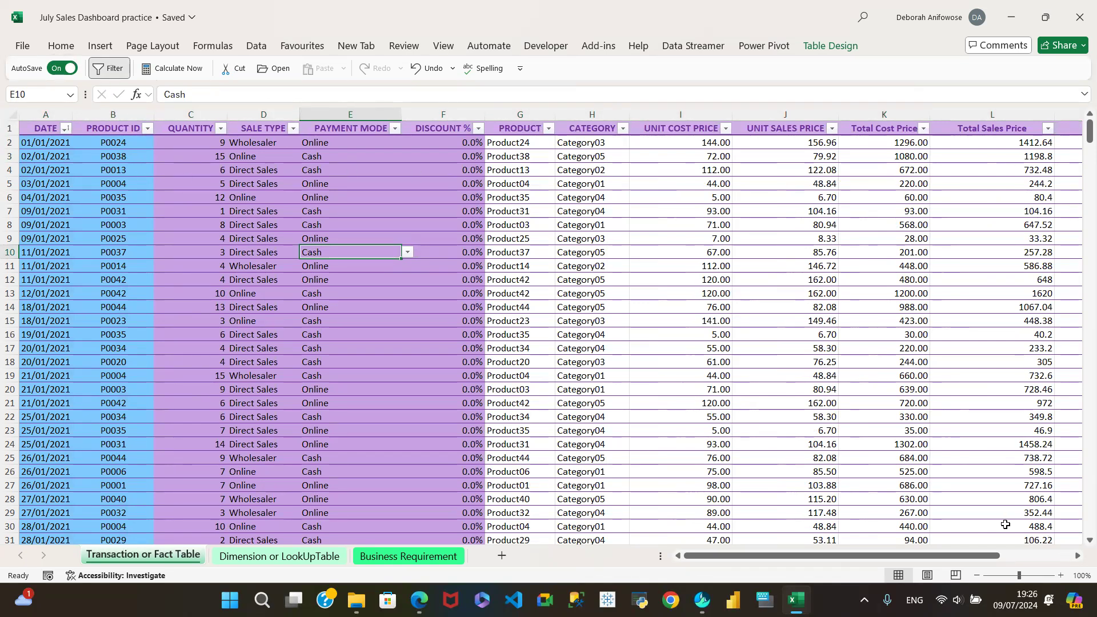
click(1078, 556)
scroll(1078, 556, right, 5)
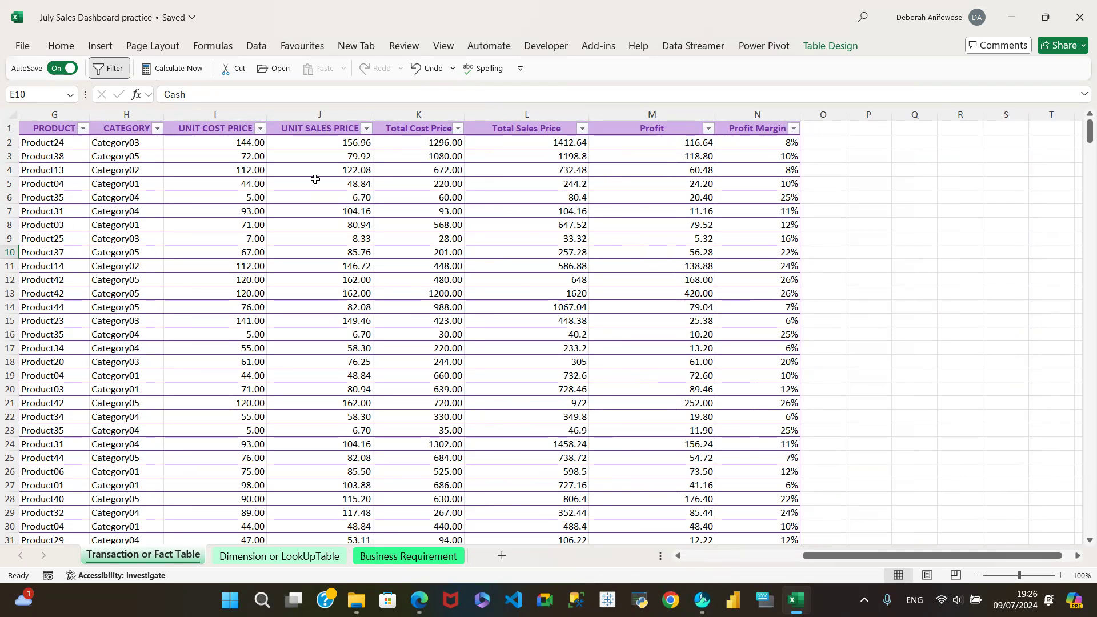
click(57, 44)
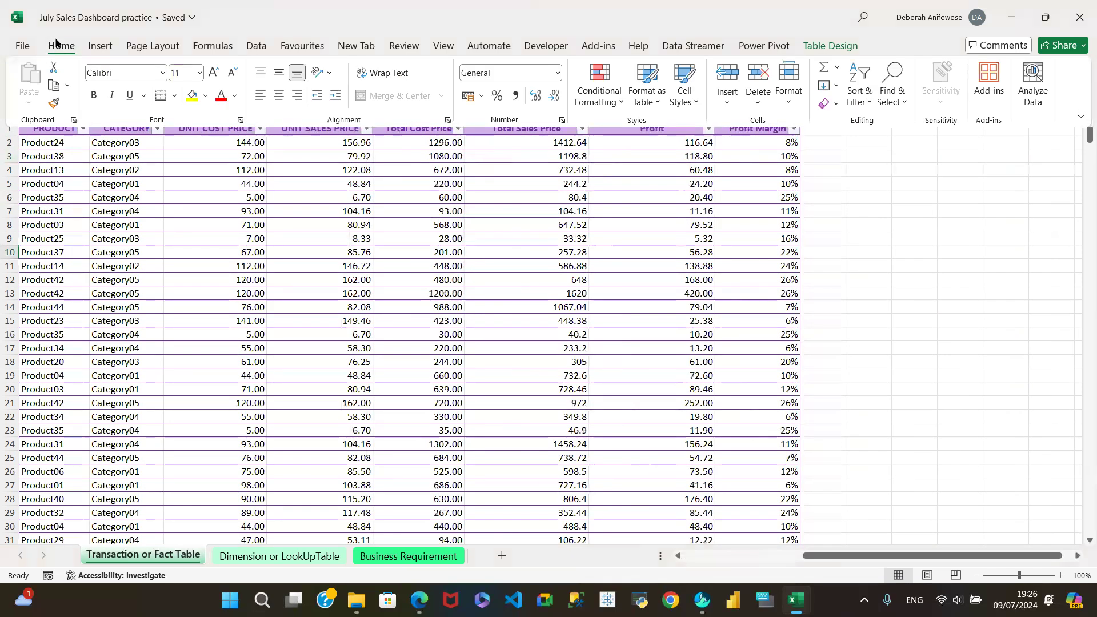
key(Escape)
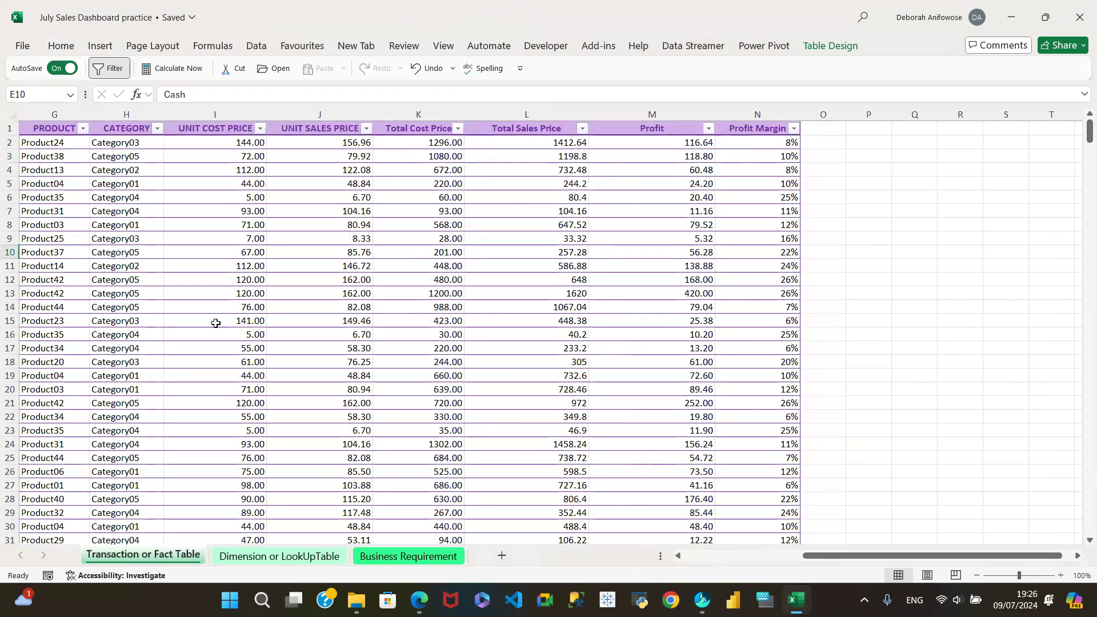
- Insert a PivotTable based on the InputData table, placed on a new worksheet
click(134, 256)
click(50, 48)
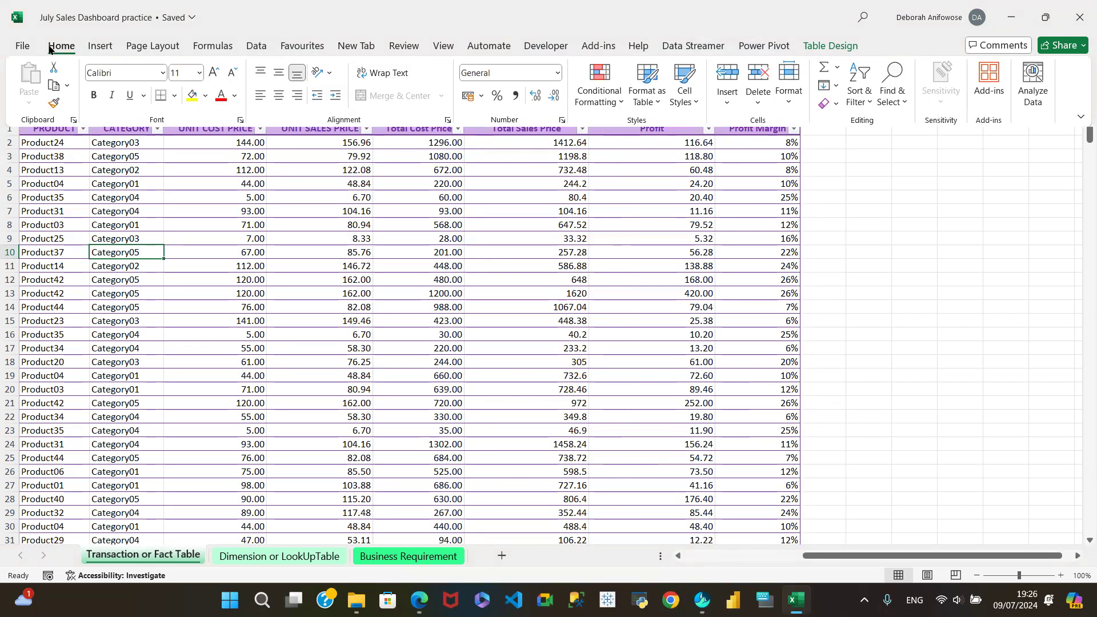
click(99, 47)
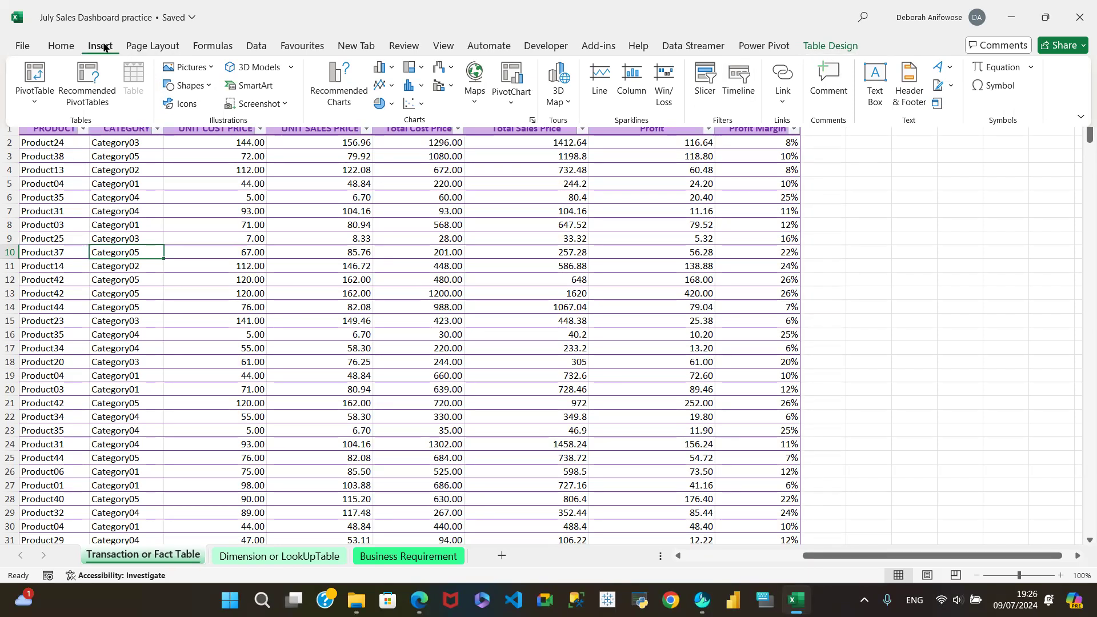
click(35, 71)
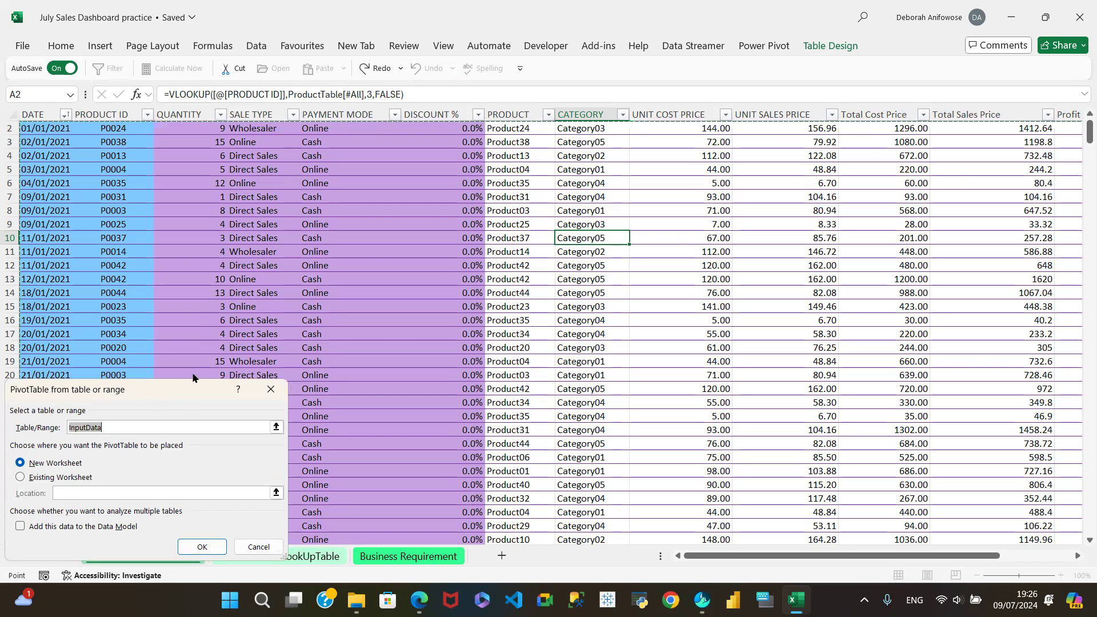
drag(144, 395, 402, 131)
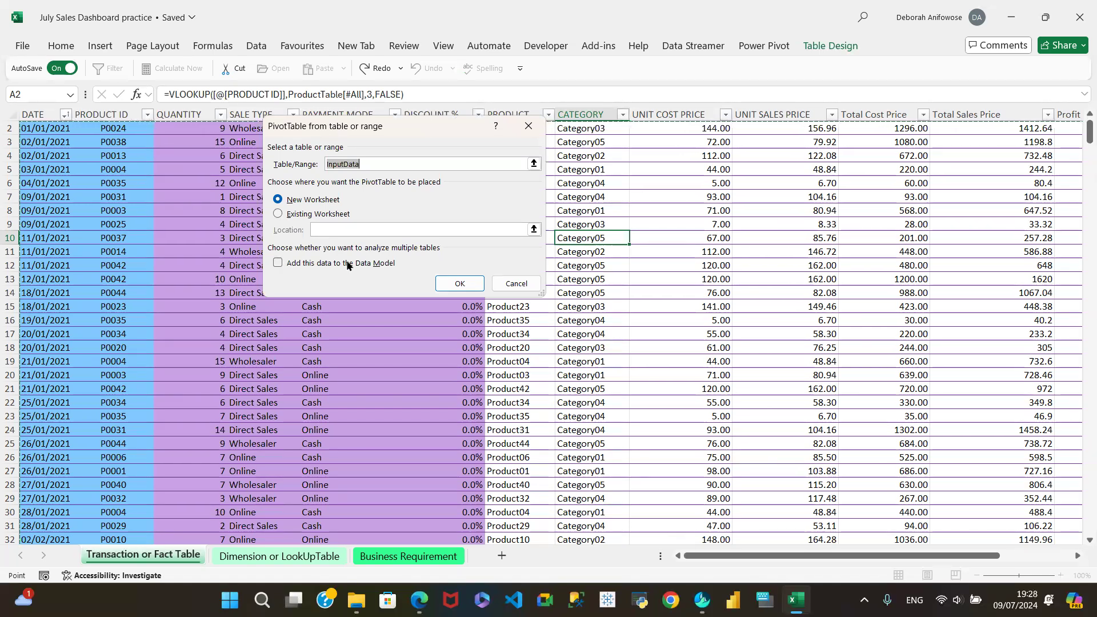
click(461, 284)
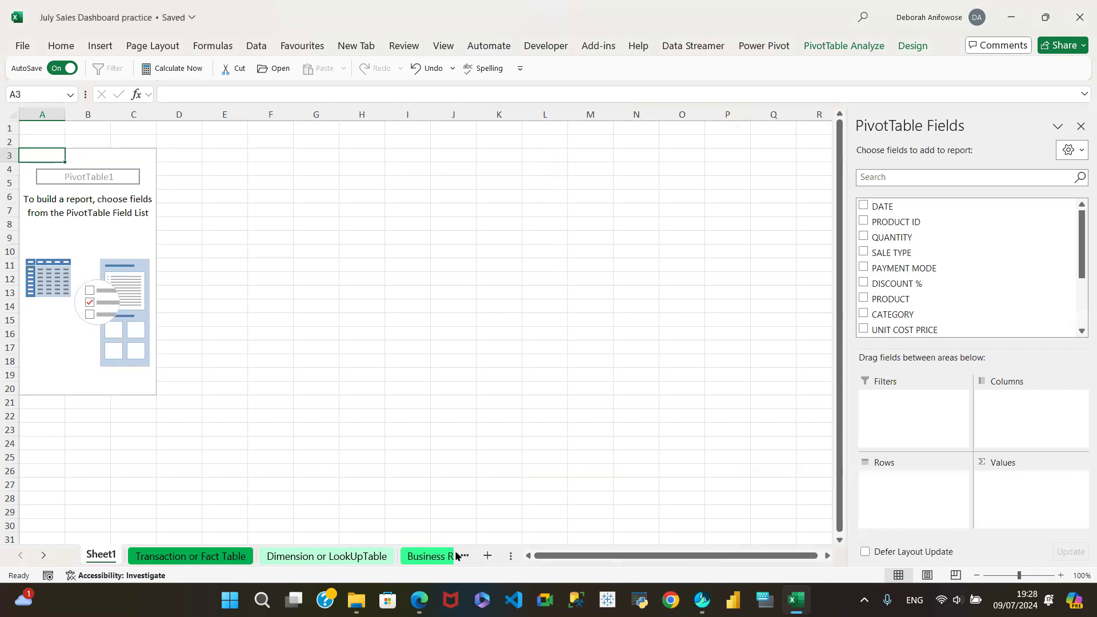
- Rename the new PivotTable's sheet as Pivot Table
double_click(108, 555)
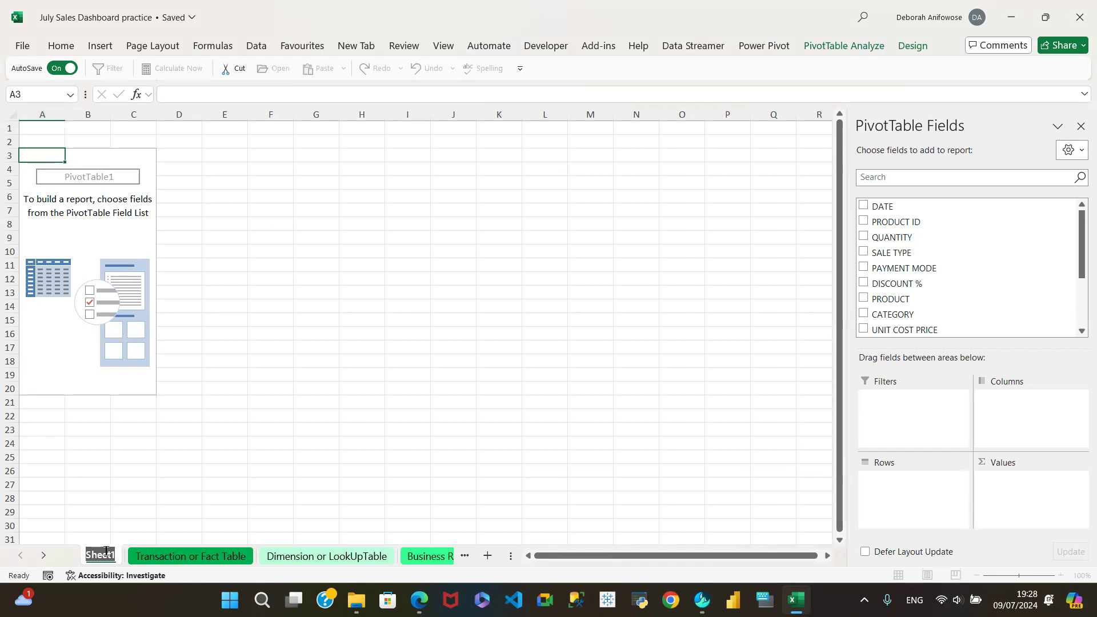
text(Piv)
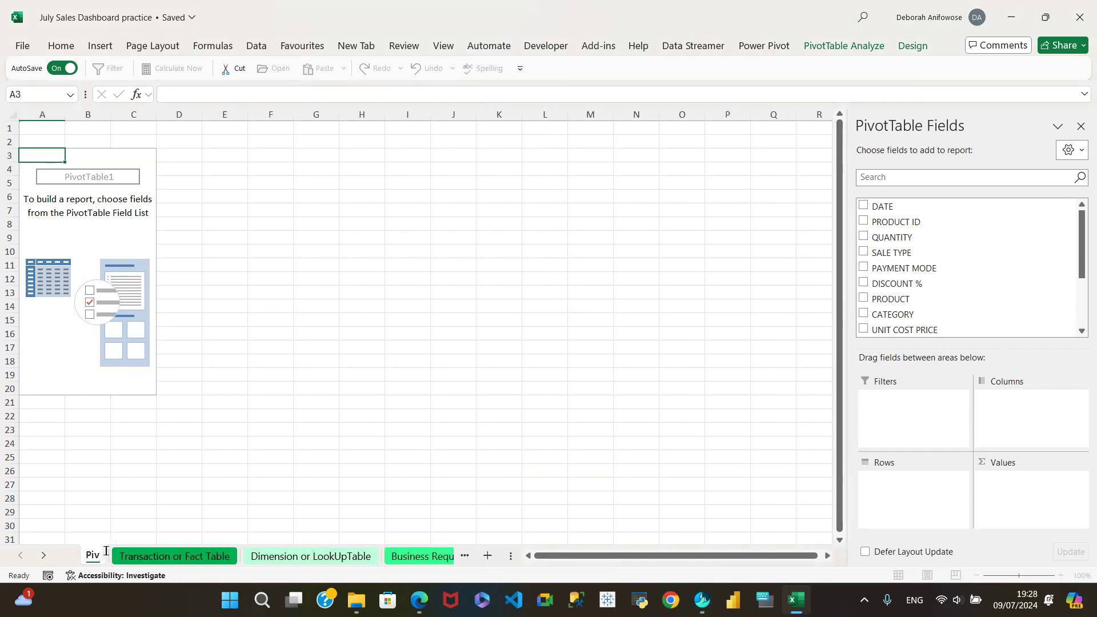
text(ot Tab)
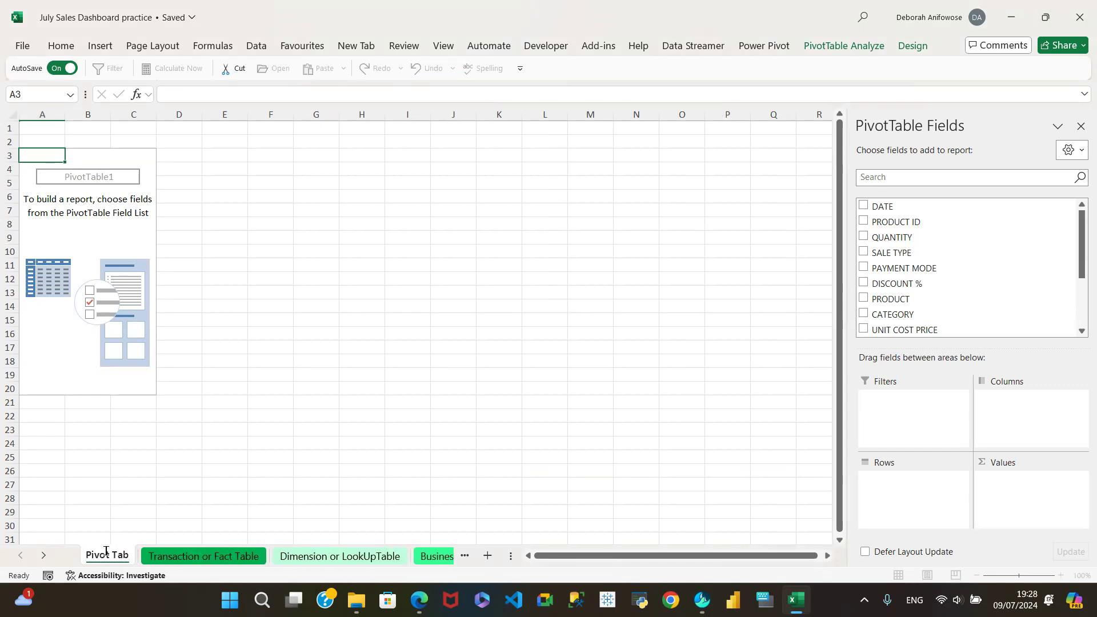
text(le)
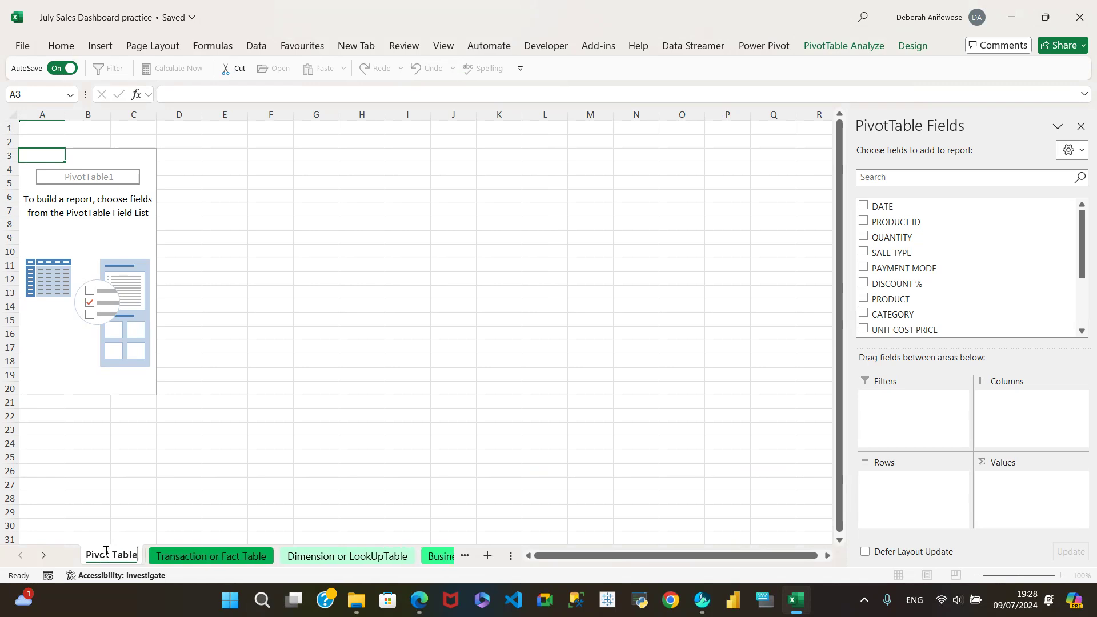
click(238, 559)
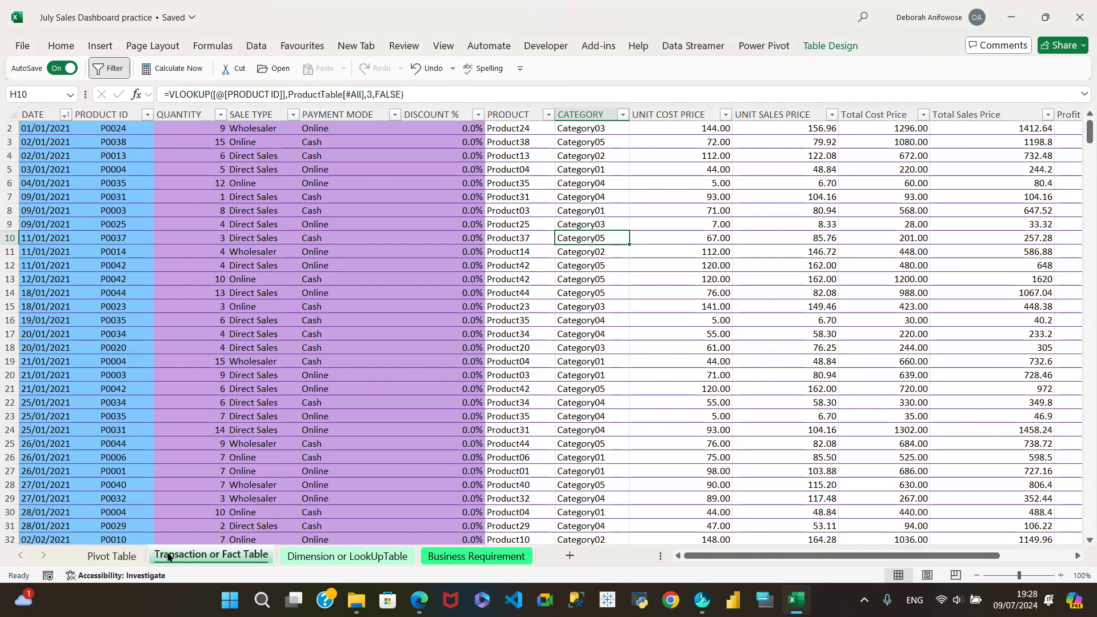
- Move the Pivot Table sheet to the end of the workbook, after the Business Requirement sheet
click(104, 558)
mouse_move(560, 559)
mouse_down()
mouse_move(526, 563)
mouse_move(538, 562)
mouse_up()
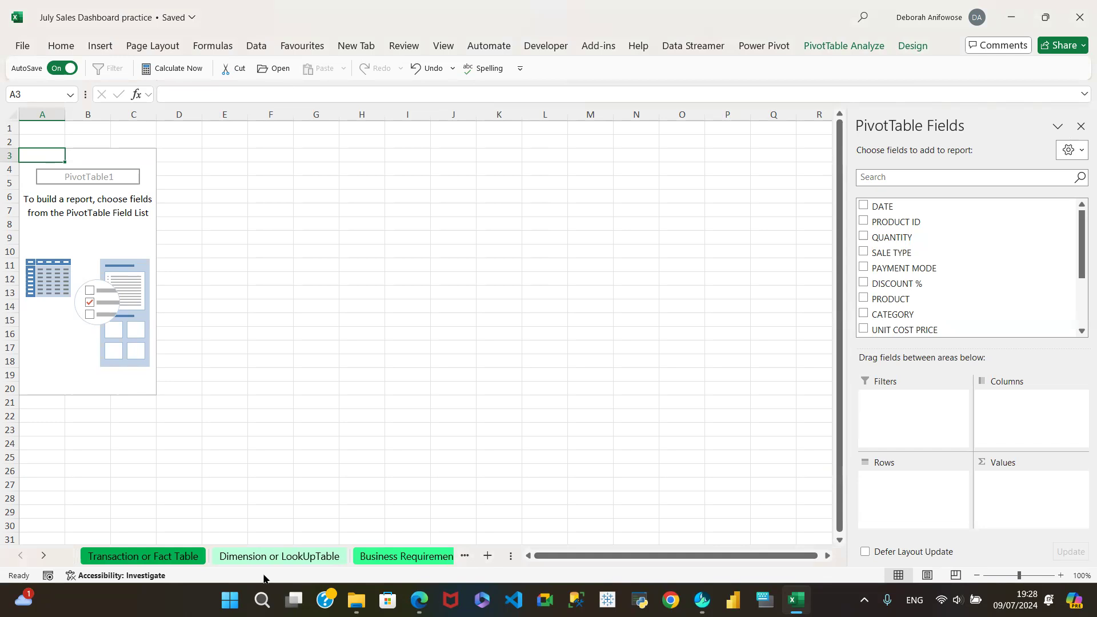
click(43, 555)
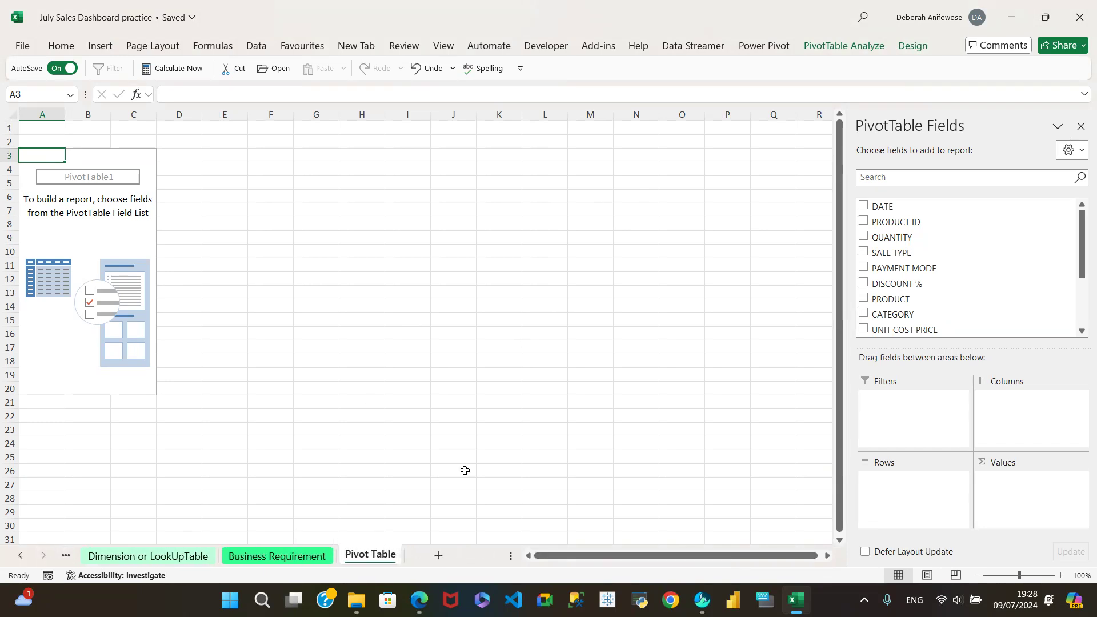
- Check the Business Requirement sheet, and sort the PivotTable's field list from A to Z
click(295, 564)
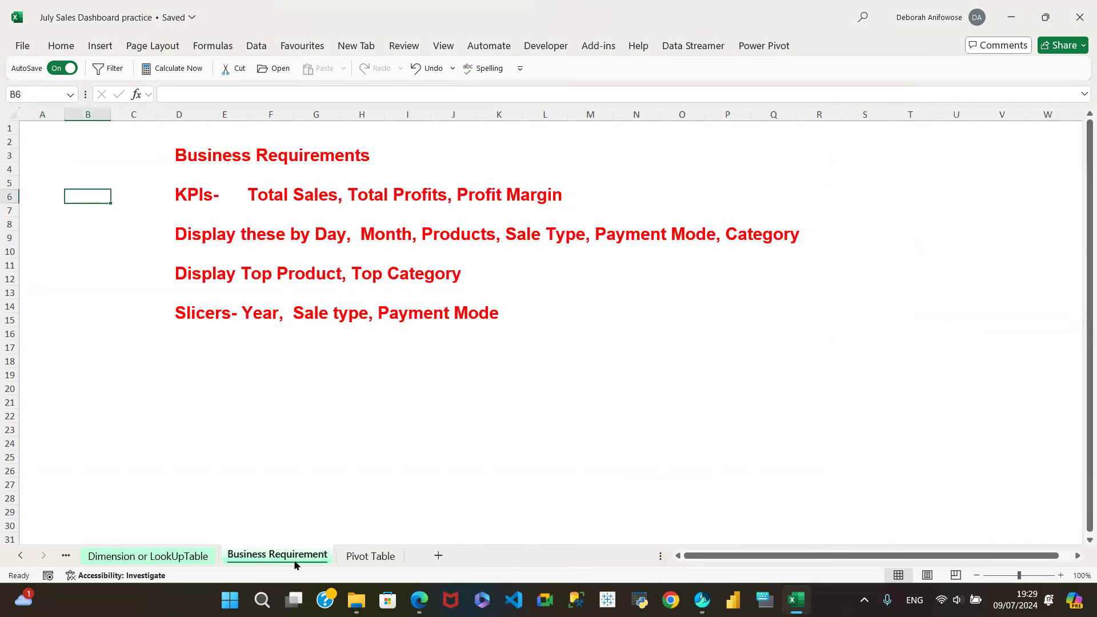
click(383, 560)
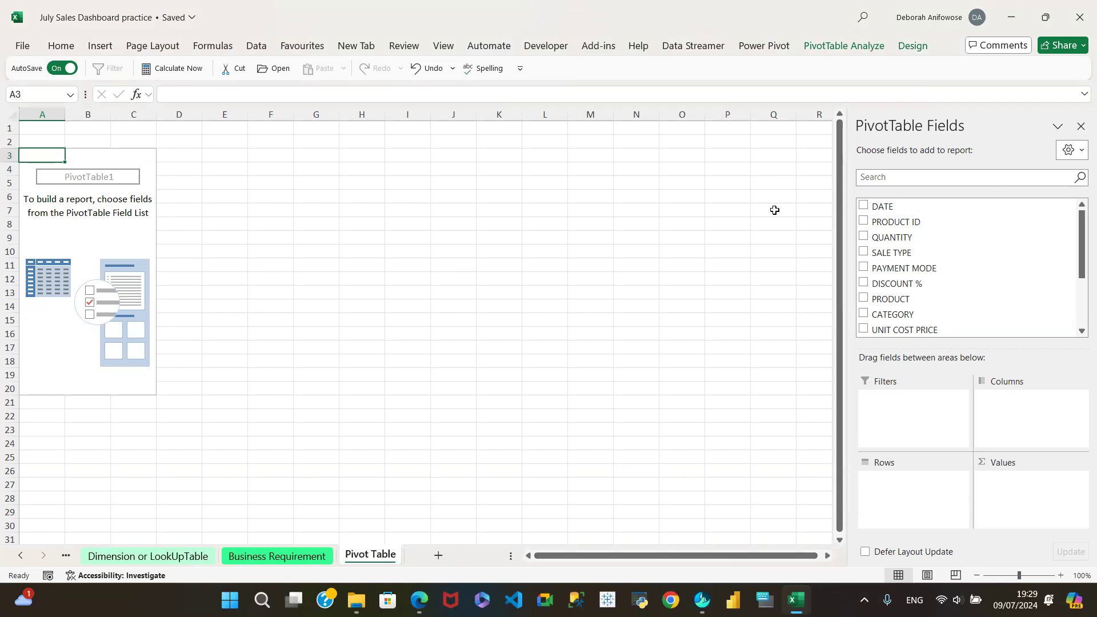
click(1081, 151)
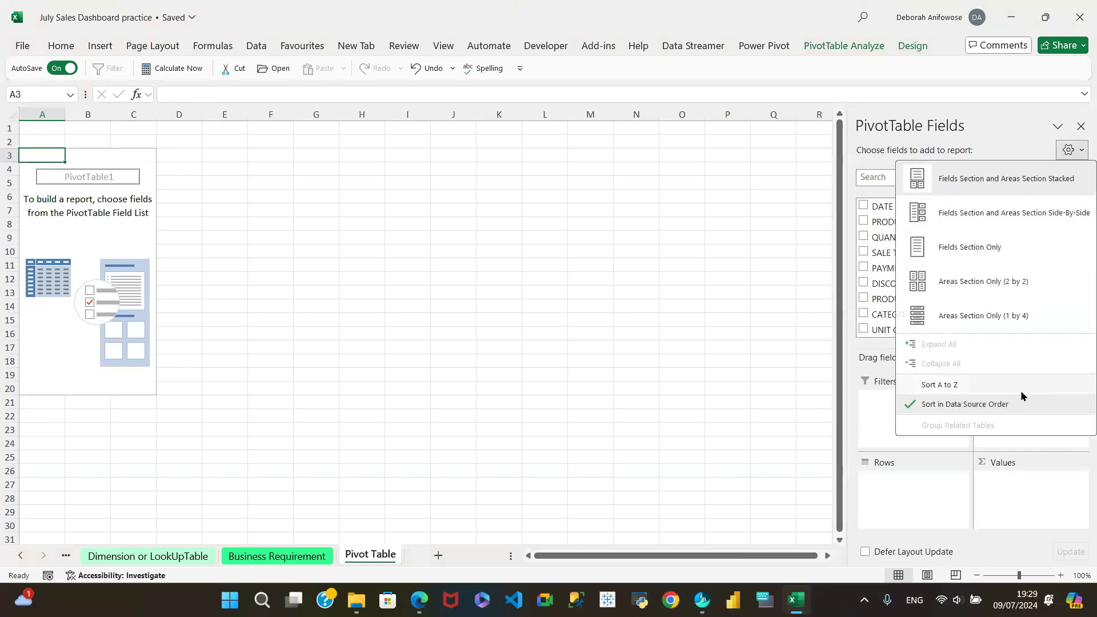
click(964, 388)
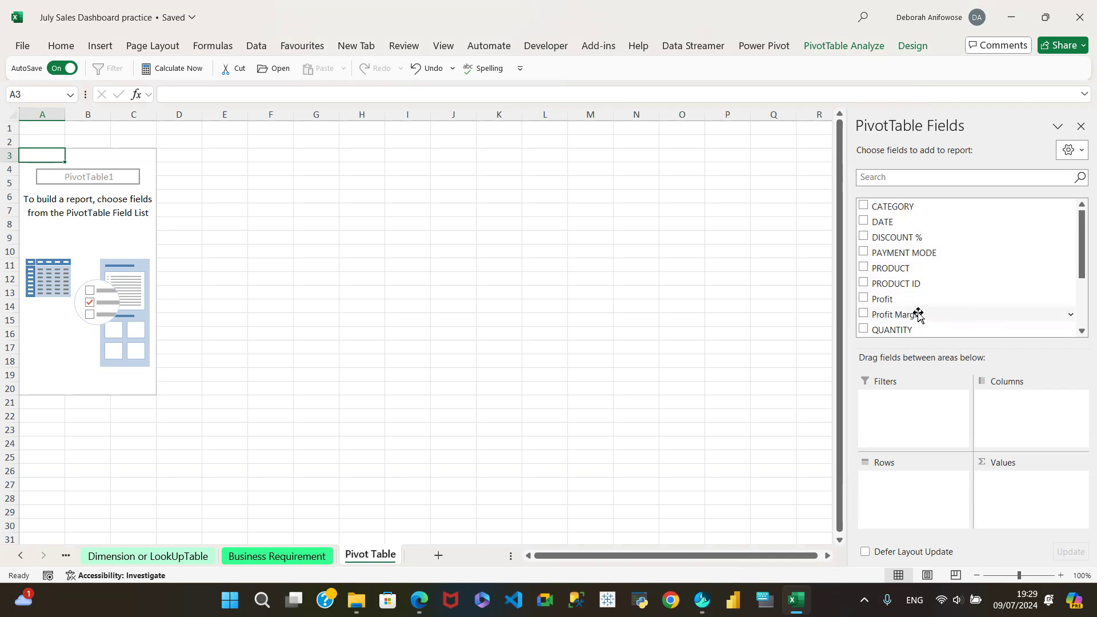
- Add the Total Cost Price, Total Sales Price and Profit Margin fields to the PivotTable as summed values
drag(1080, 334, 1081, 334)
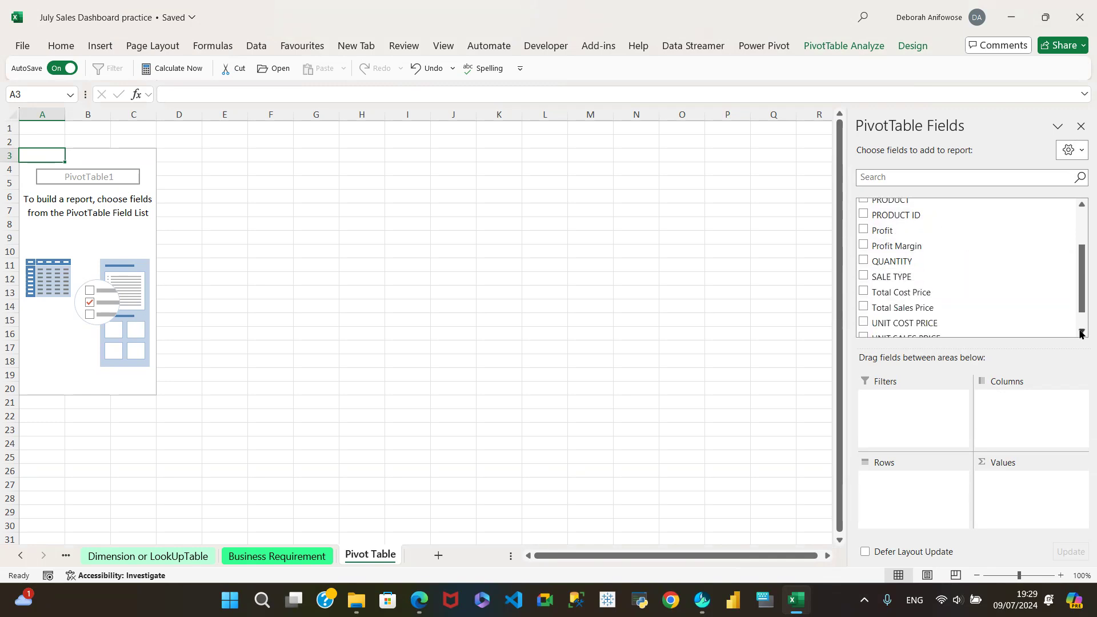
click(864, 292)
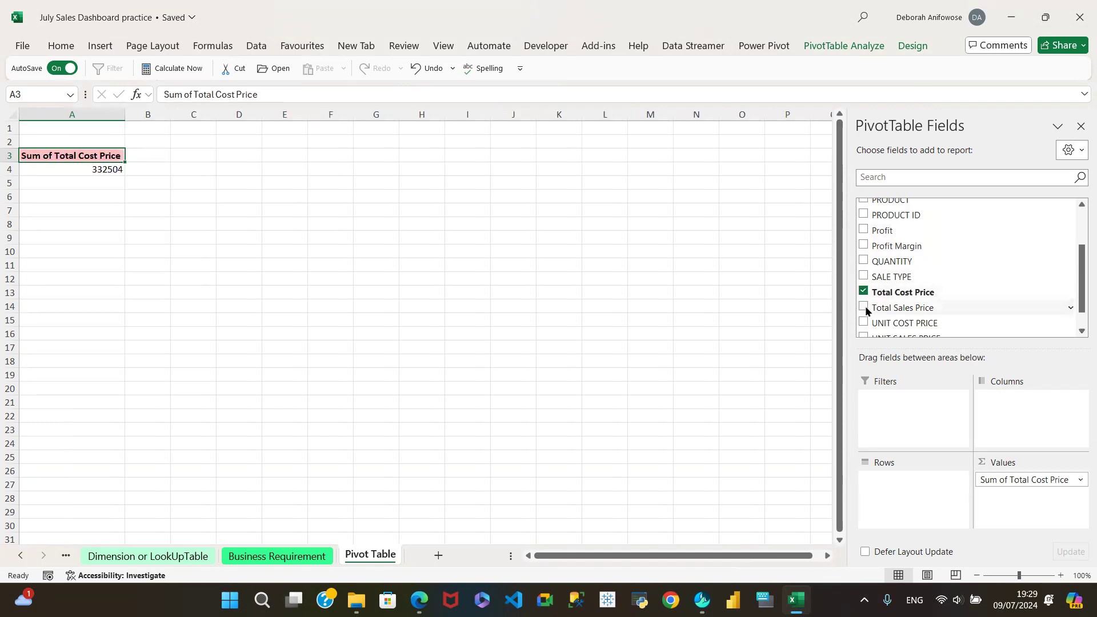
click(865, 308)
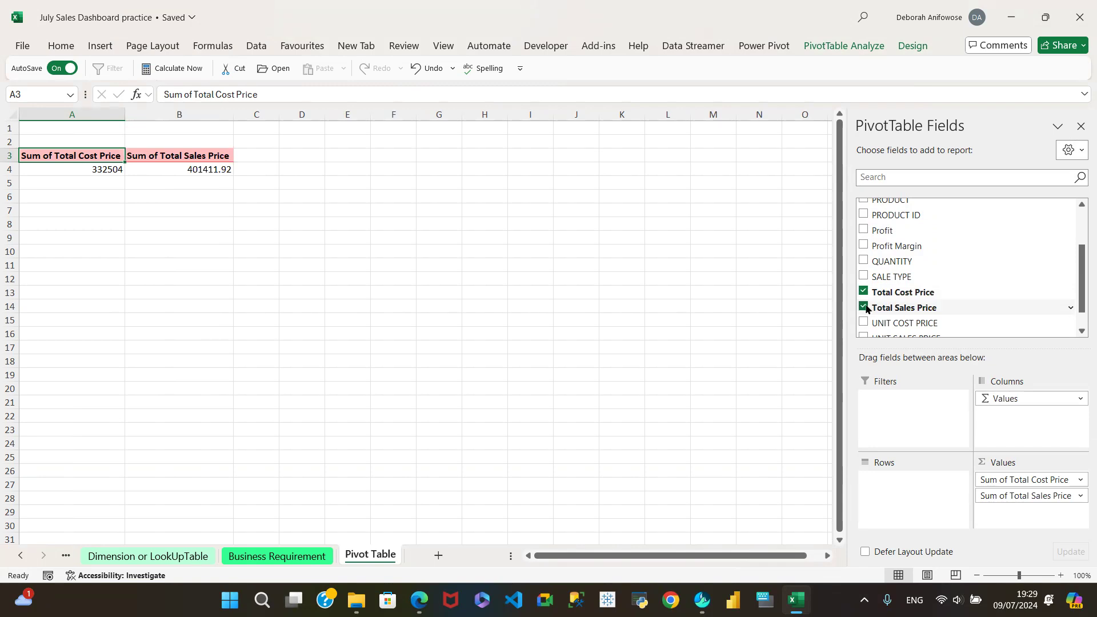
click(864, 246)
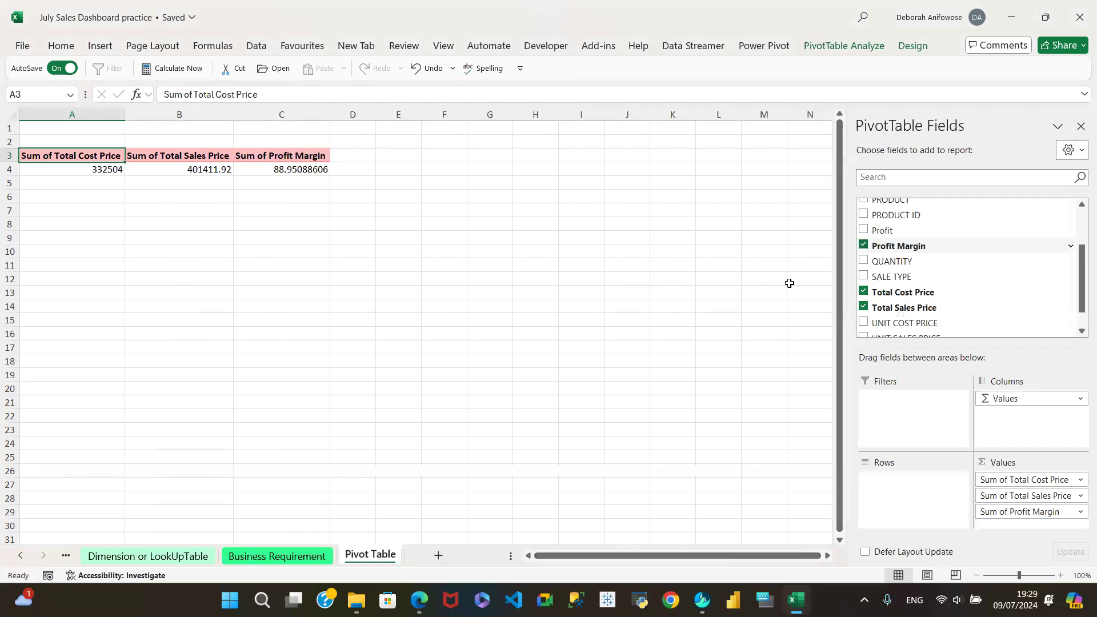
- Following the required KPIs, replace Total Cost Price with Profit in the PivotTable values, placing it between Total Sales Price and Profit Margin
click(295, 557)
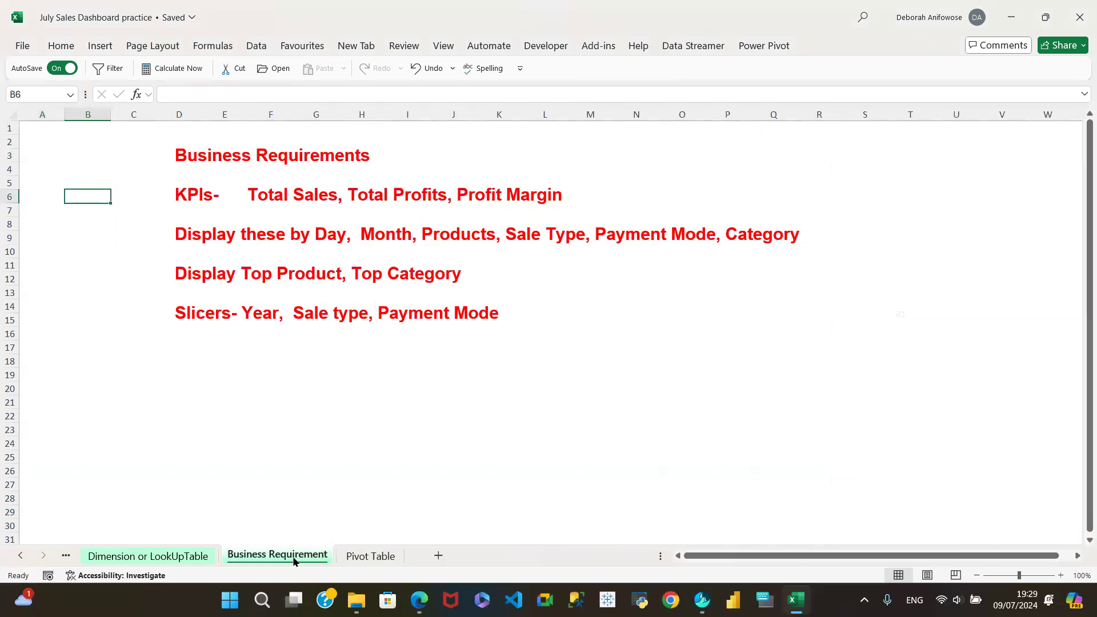
click(377, 558)
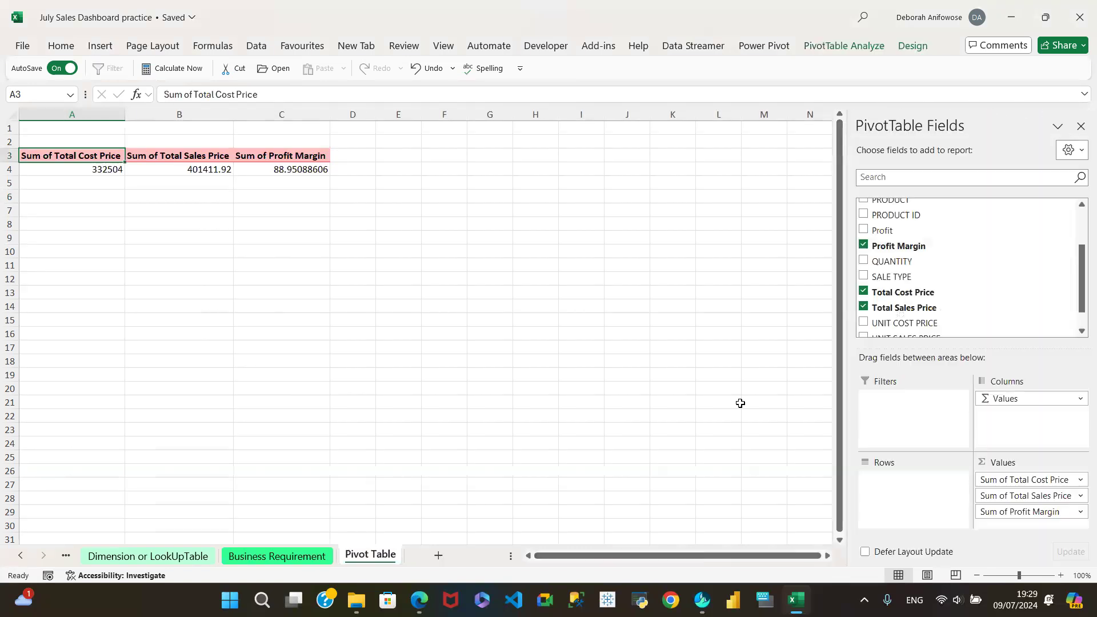
click(863, 292)
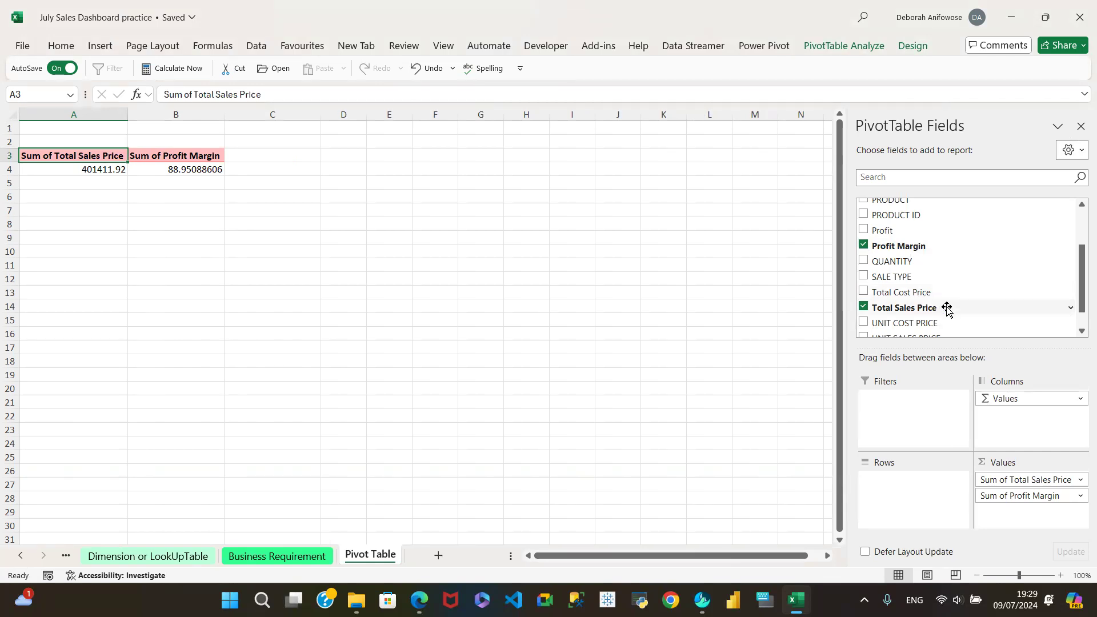
click(864, 231)
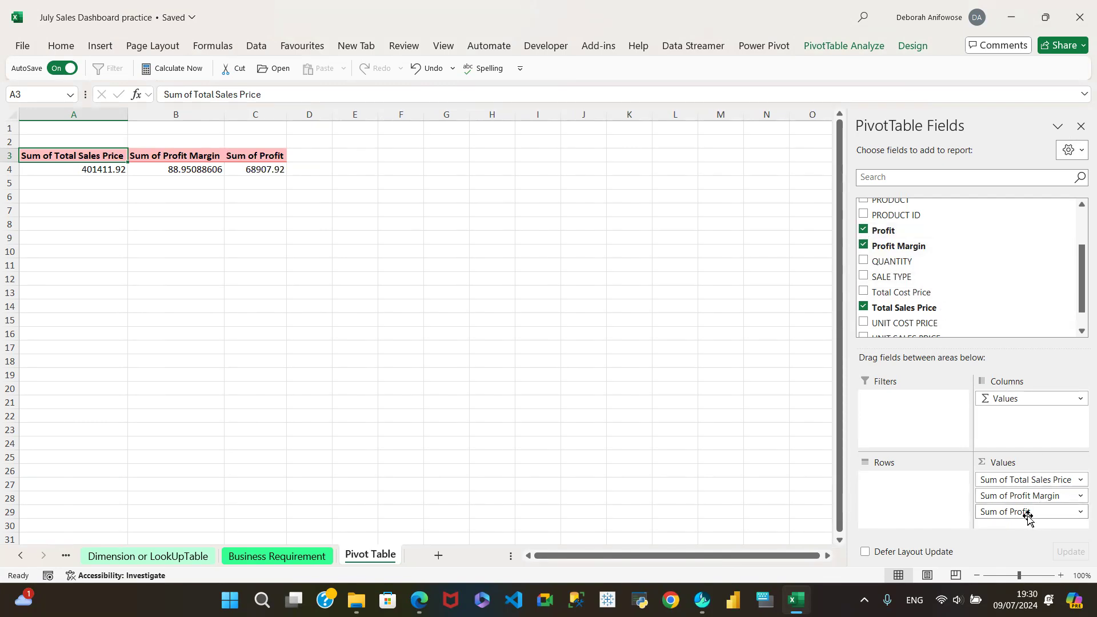
drag(1027, 512, 1026, 492)
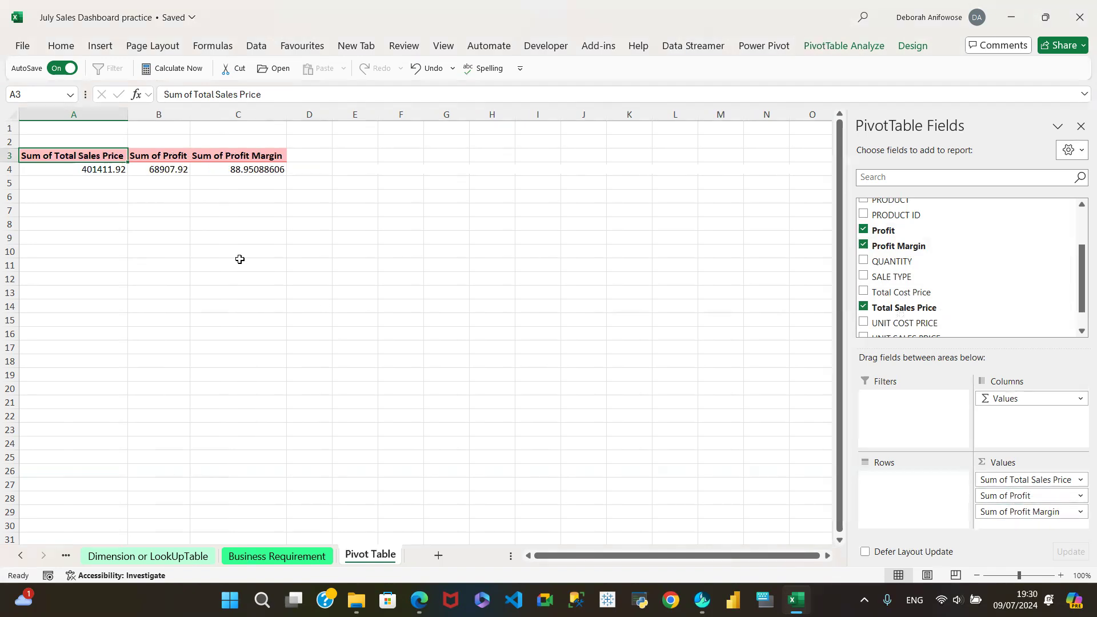
- Format the Sum of Total Sales Price field as Number with 0 decimal places and a 1000 separator
click(109, 169)
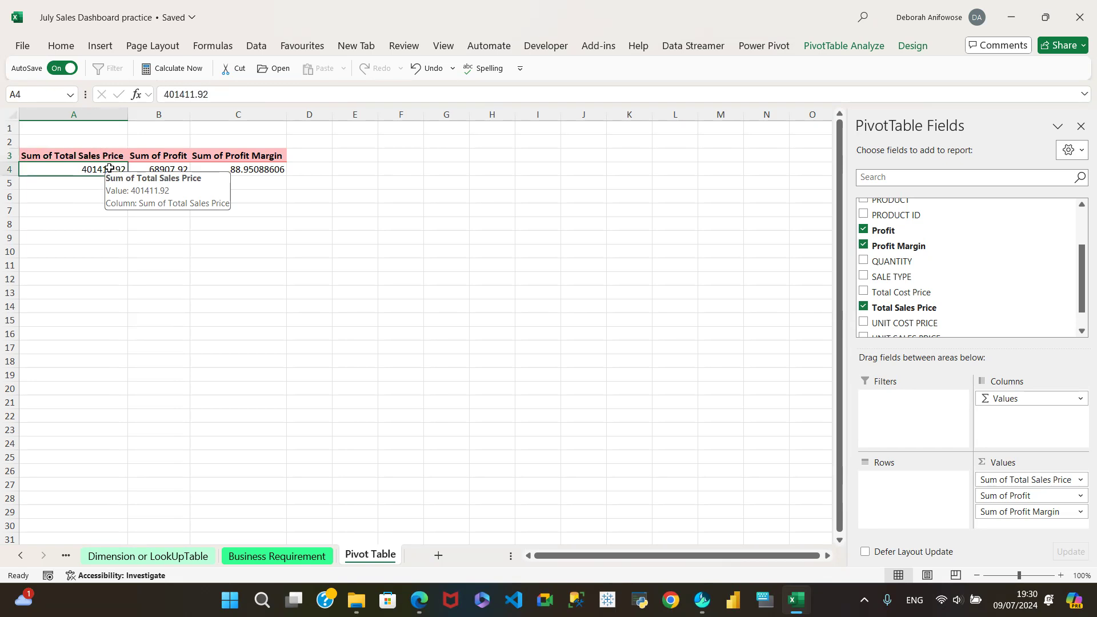
drag(68, 215, 239, 176)
click(111, 170)
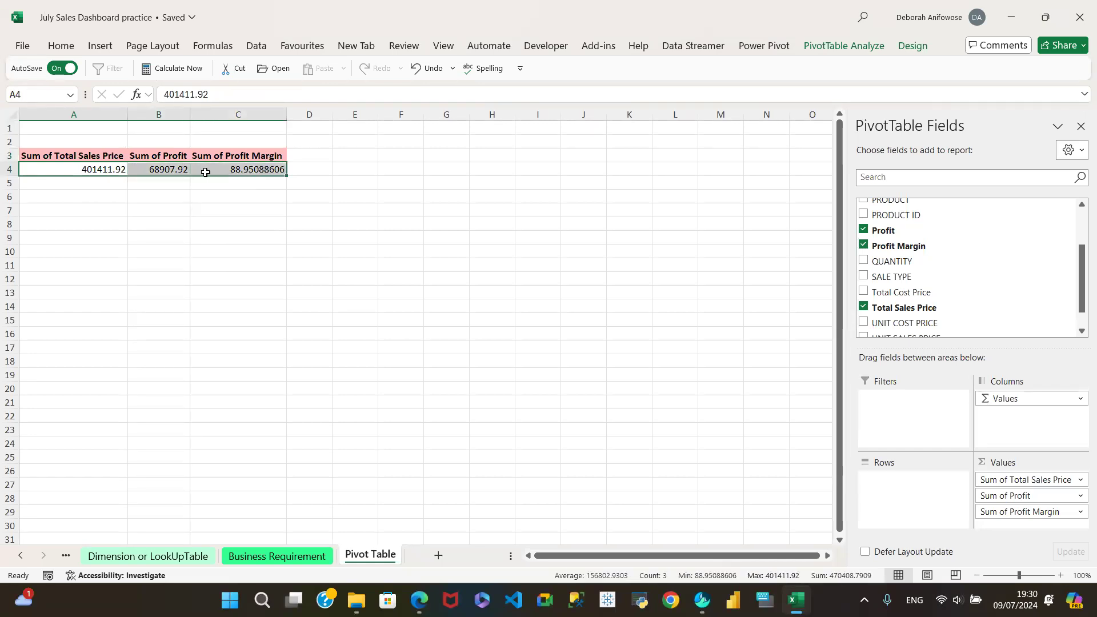
right_click(206, 175)
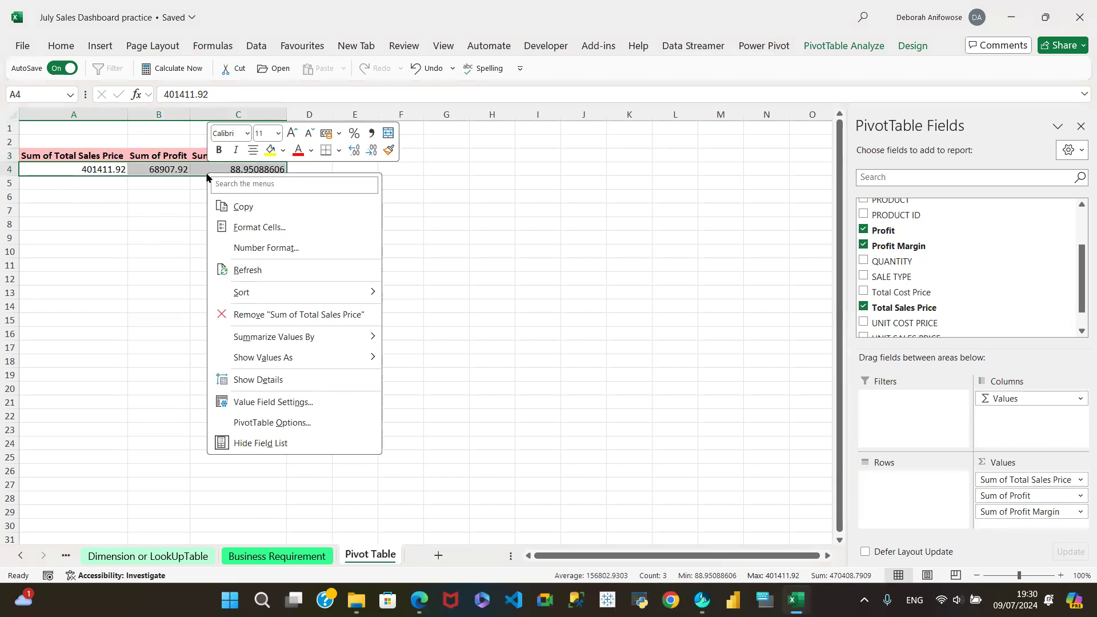
click(312, 250)
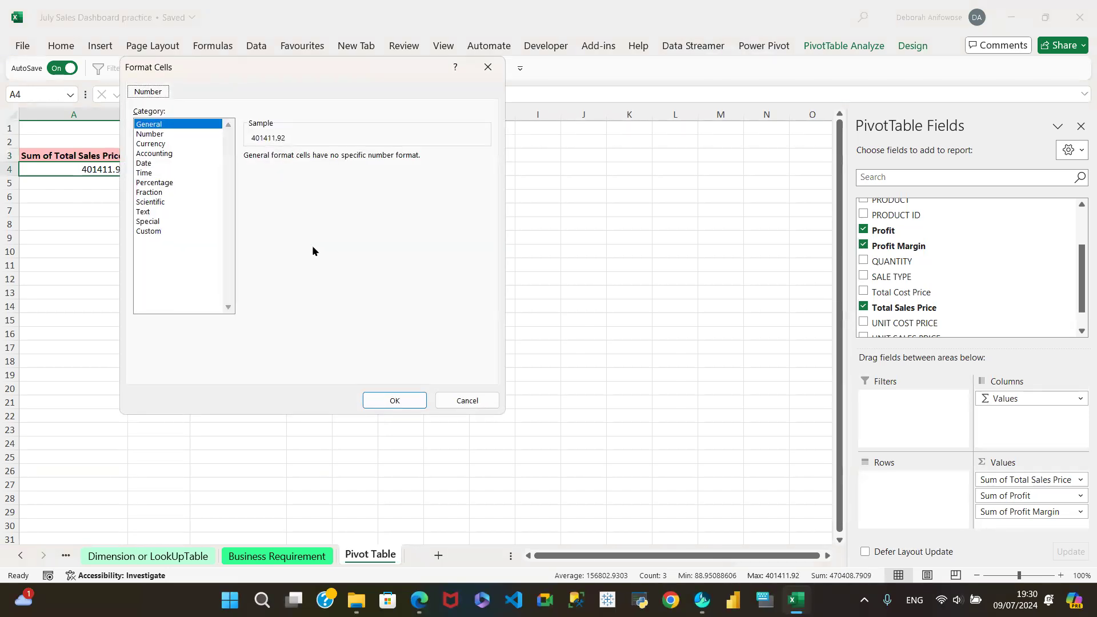
click(154, 128)
click(155, 134)
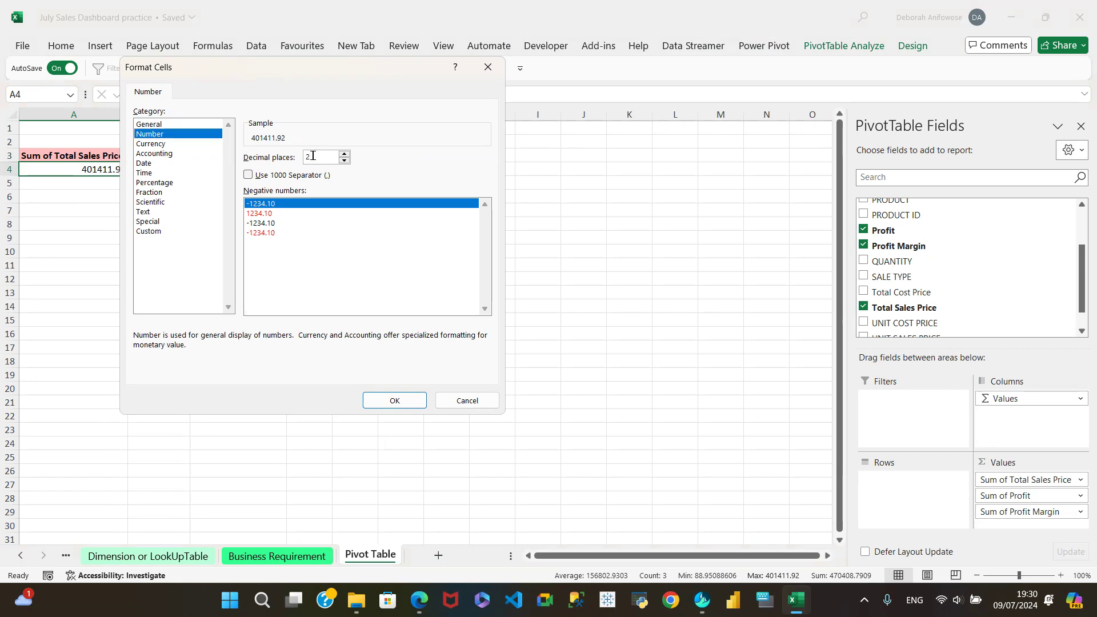
key(BackSpace)
click(248, 174)
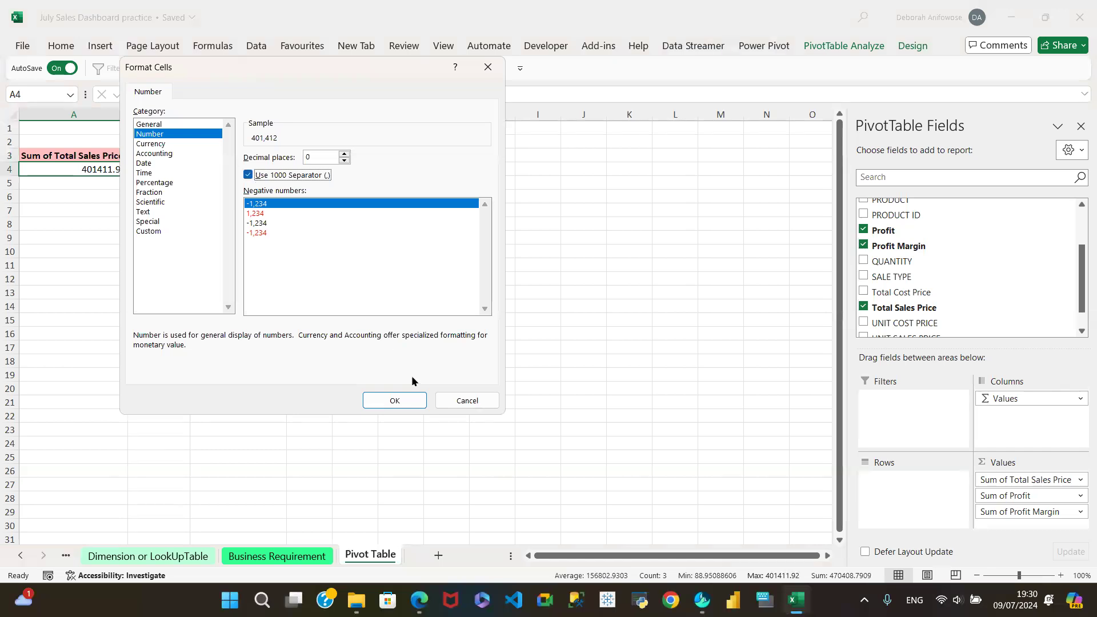
click(405, 399)
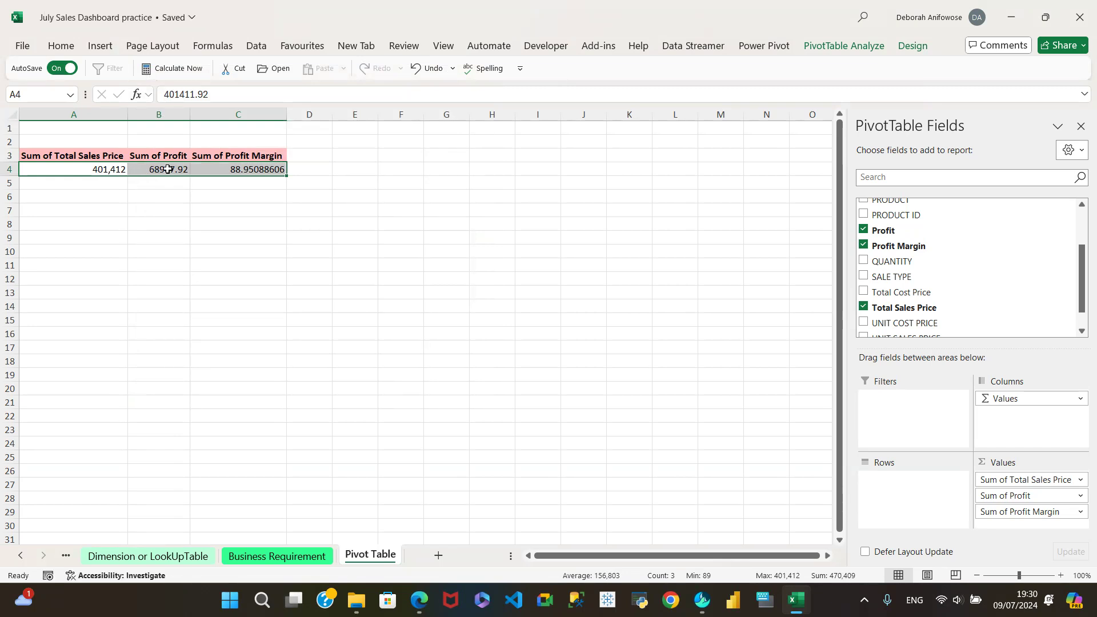
- Apply the Comma Style number format to the Sum of Profit and Sum of Profit Margin values in B4:C4
click(168, 170)
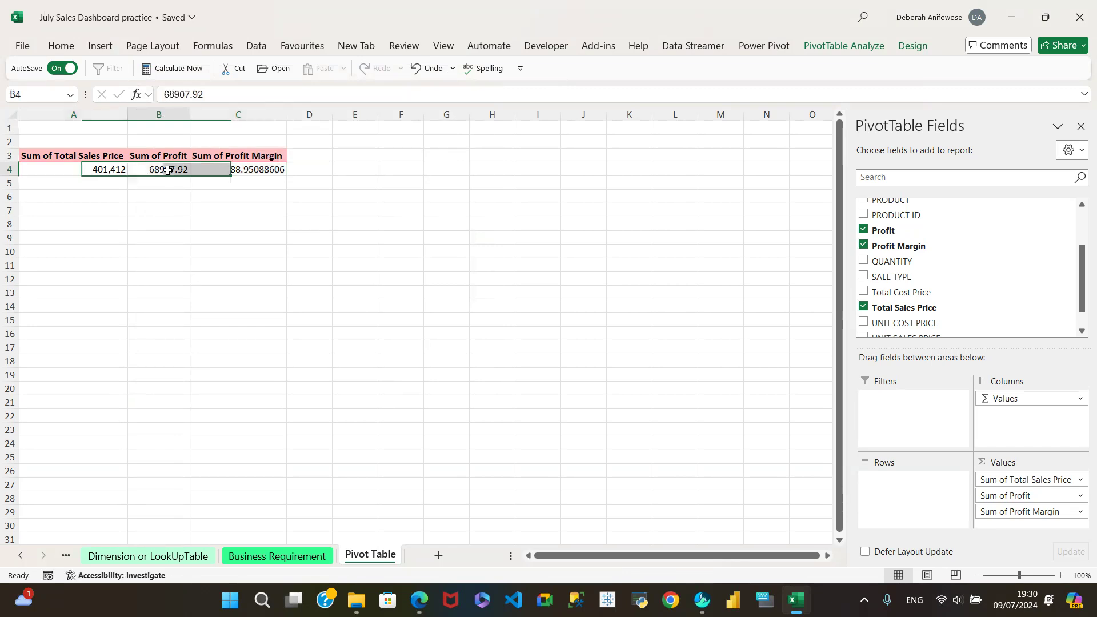
shift+click(197, 170)
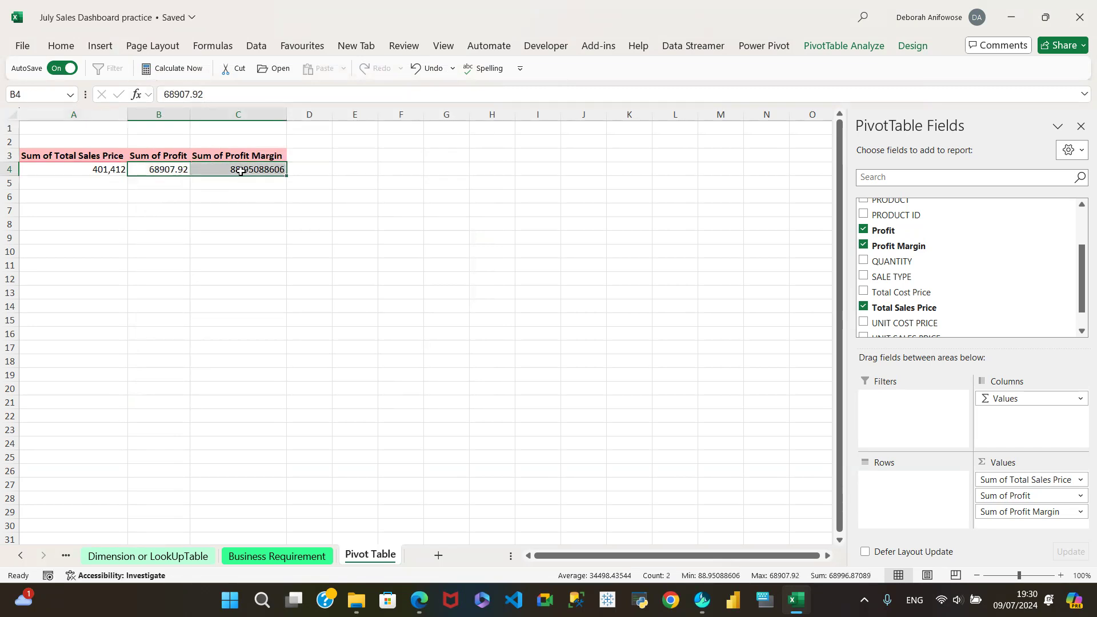
click(62, 47)
click(514, 98)
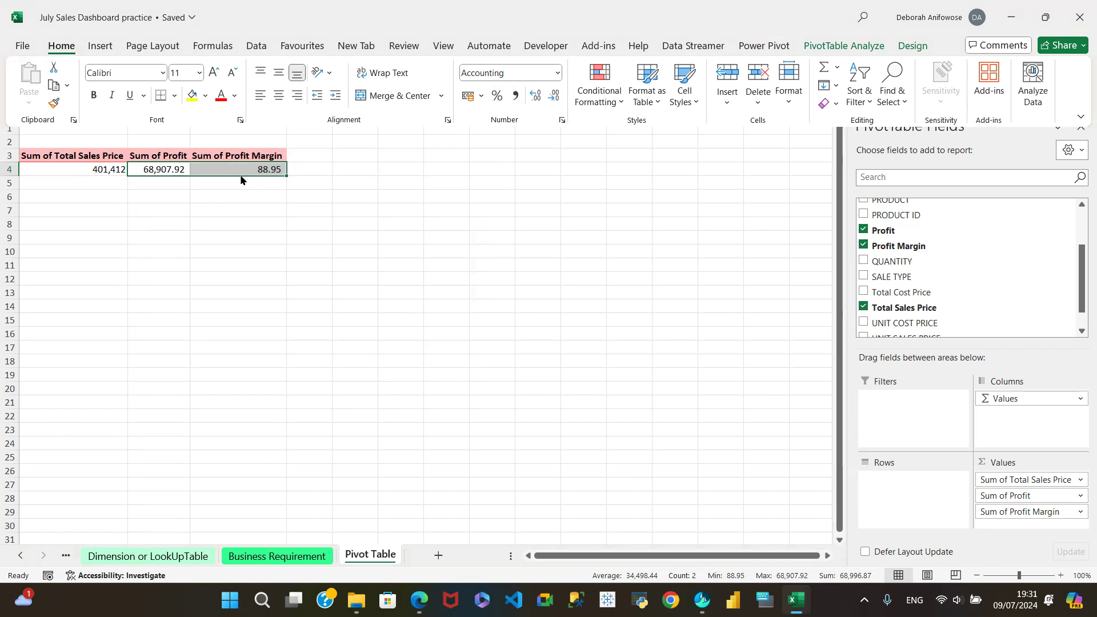
mouse_move(96, 170)
key(Escape)
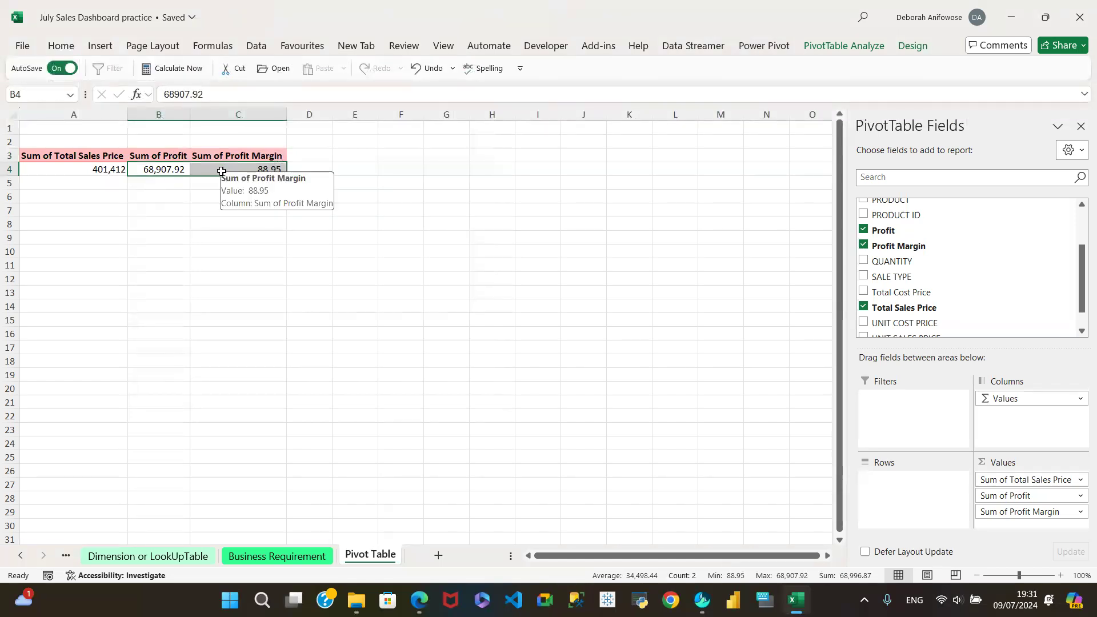
- Reduce the Sum of Profit and Sum of Profit Margin values in B4:C4 to zero decimal places
click(221, 171)
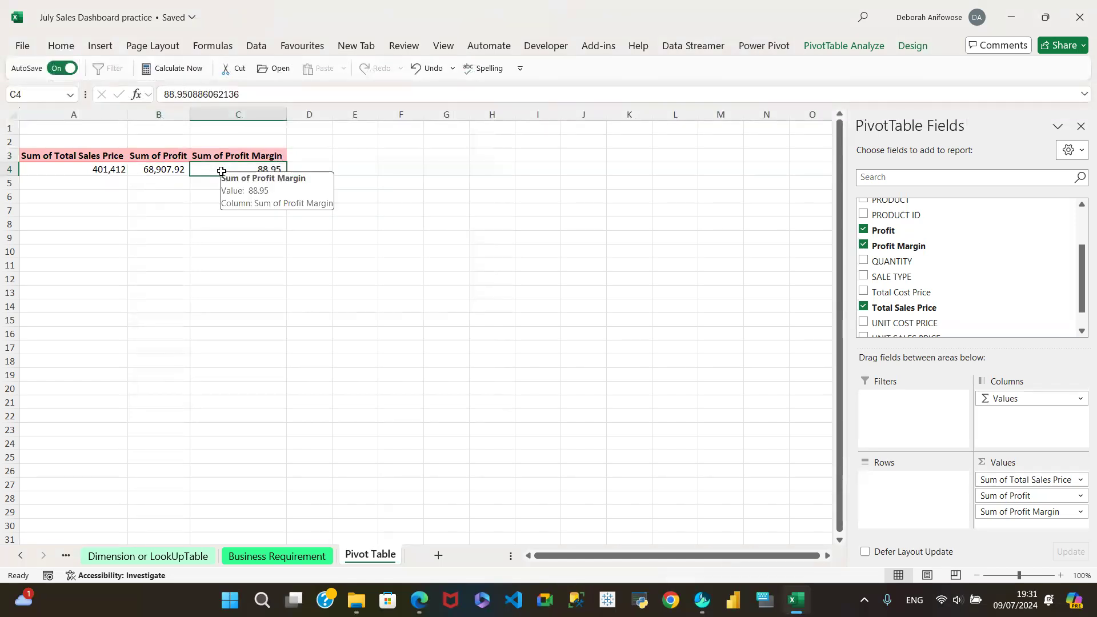
click(170, 170)
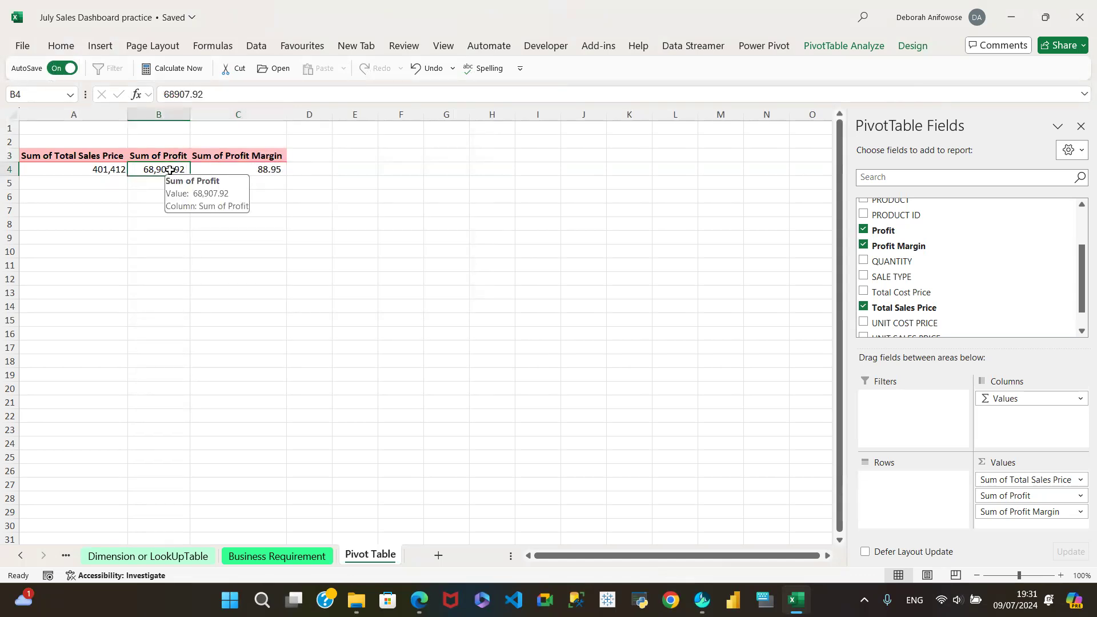
drag(170, 170, 240, 169)
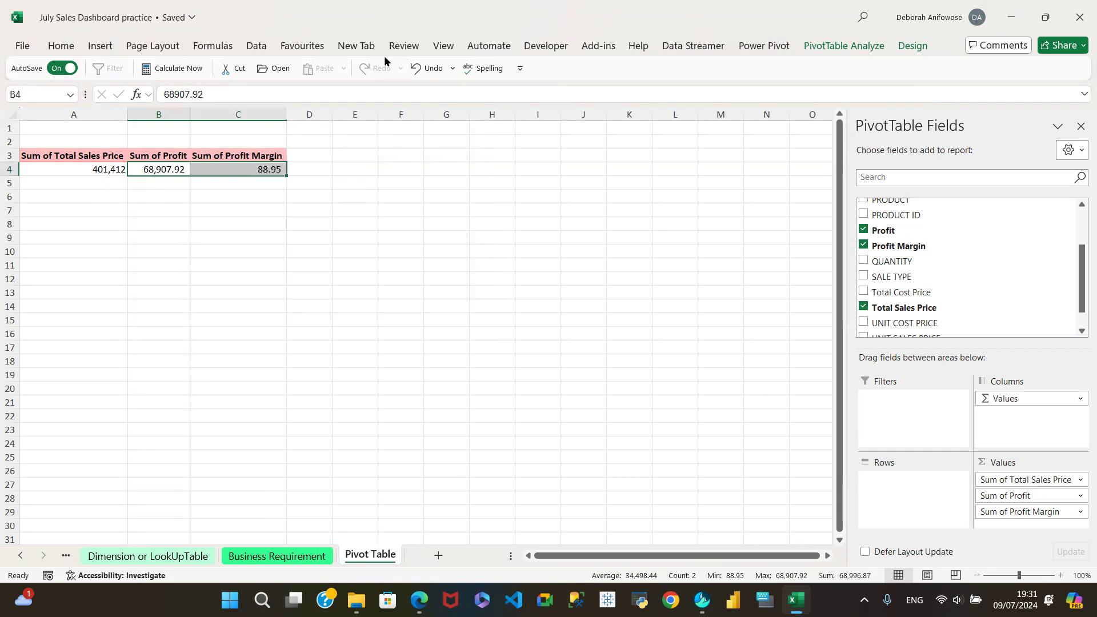
click(61, 45)
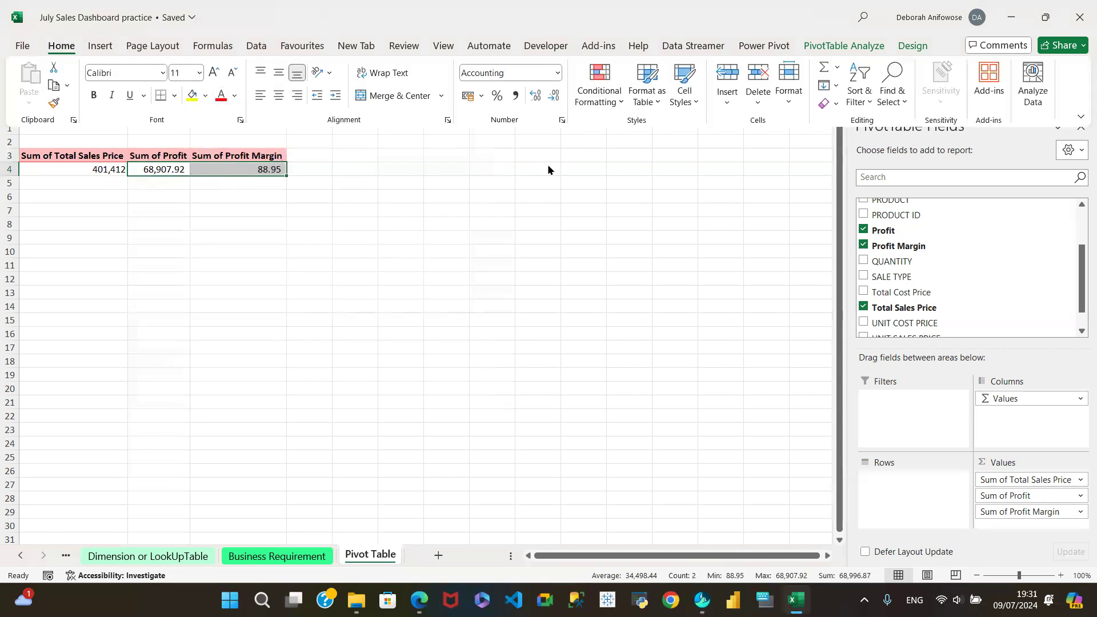
click(553, 97)
click(554, 98)
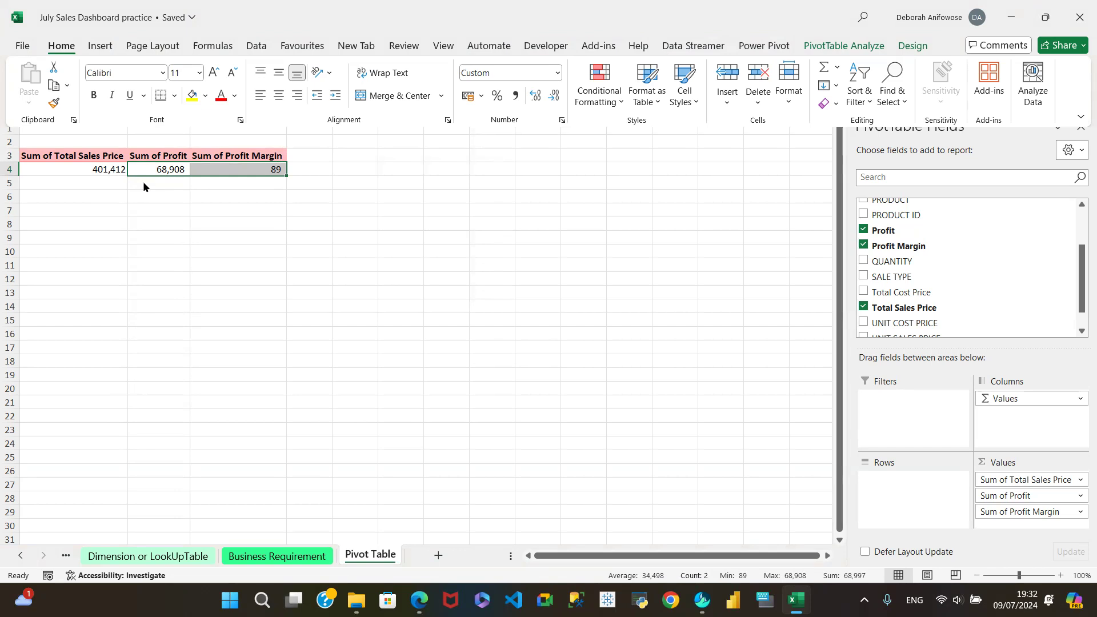
- Compare the PivotTable's Sum of Profit and Sum of Profit Margin values with the matching columns in the Transaction or Fact Table sheet
mouse_move(260, 177)
click(22, 556)
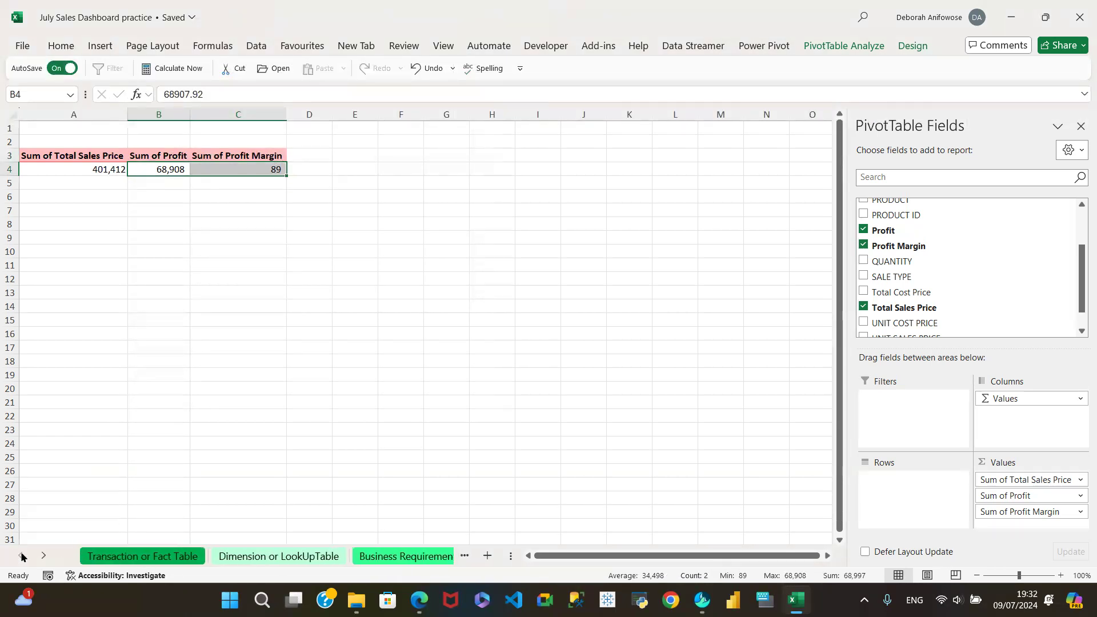
click(156, 562)
click(1080, 557)
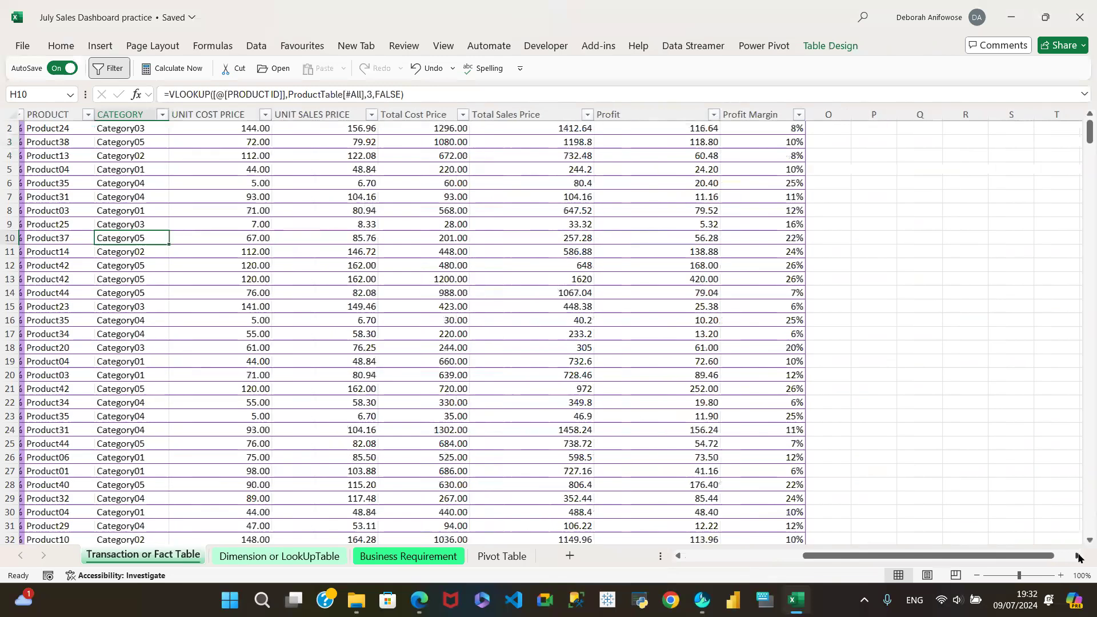
click(1080, 557)
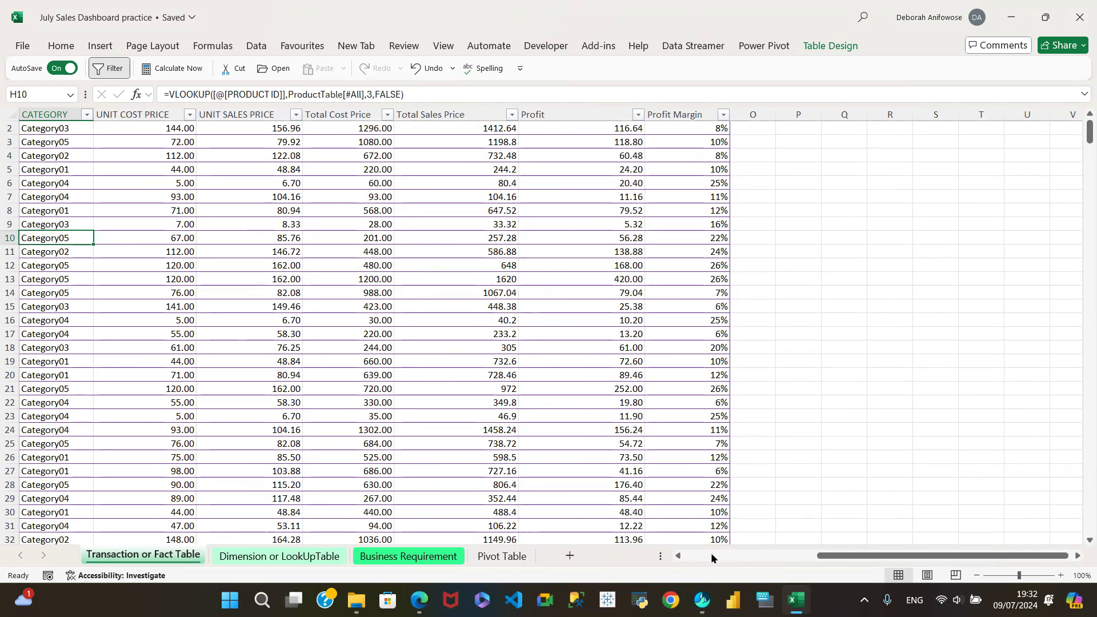
click(500, 557)
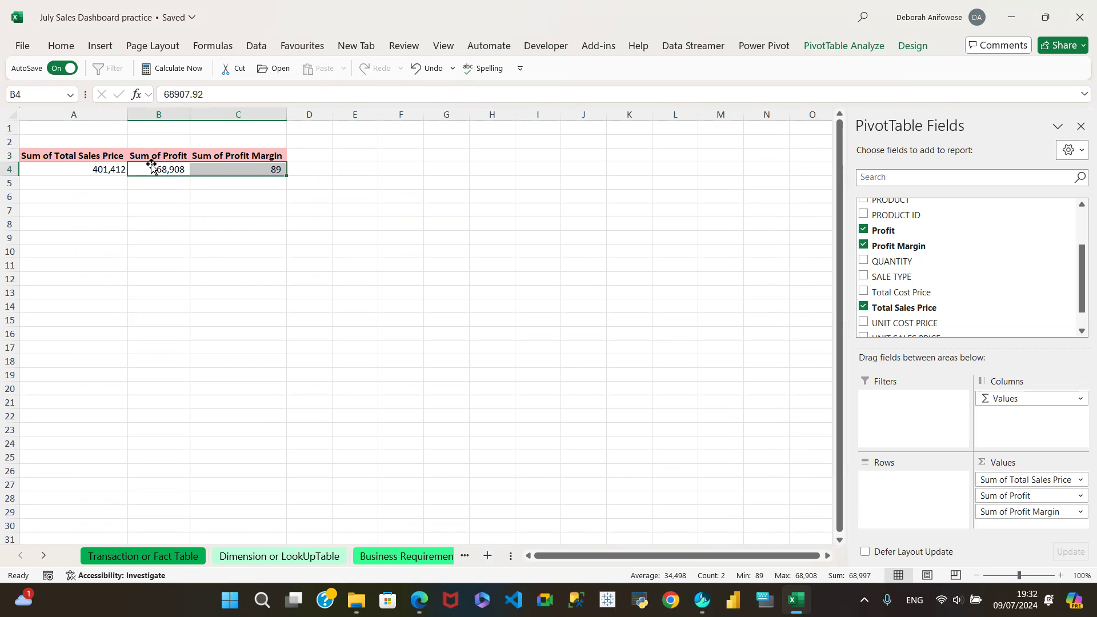
mouse_move(153, 170)
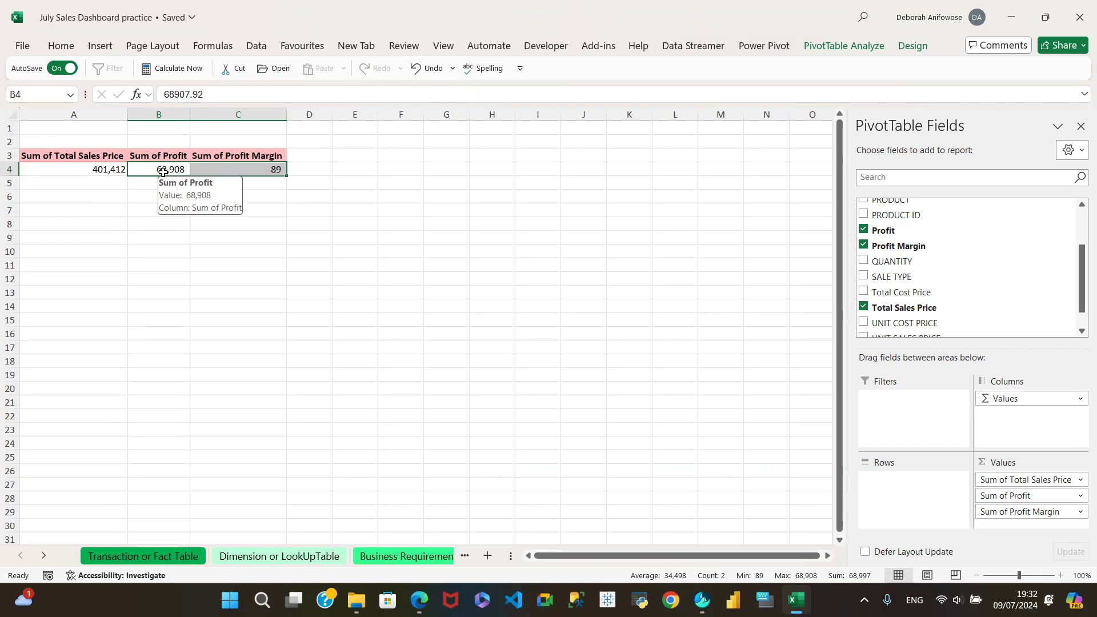
click(262, 172)
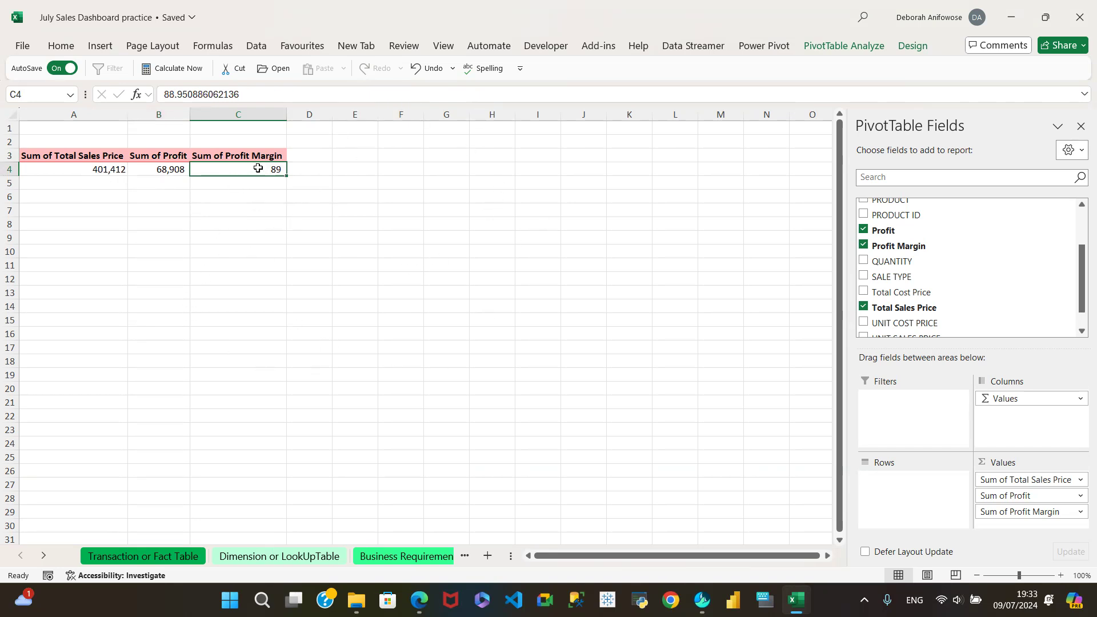
mouse_move(259, 168)
- Examine the Profit and Total Sales Price columns of the Transaction or Fact Table sheet down to the last row
click(156, 555)
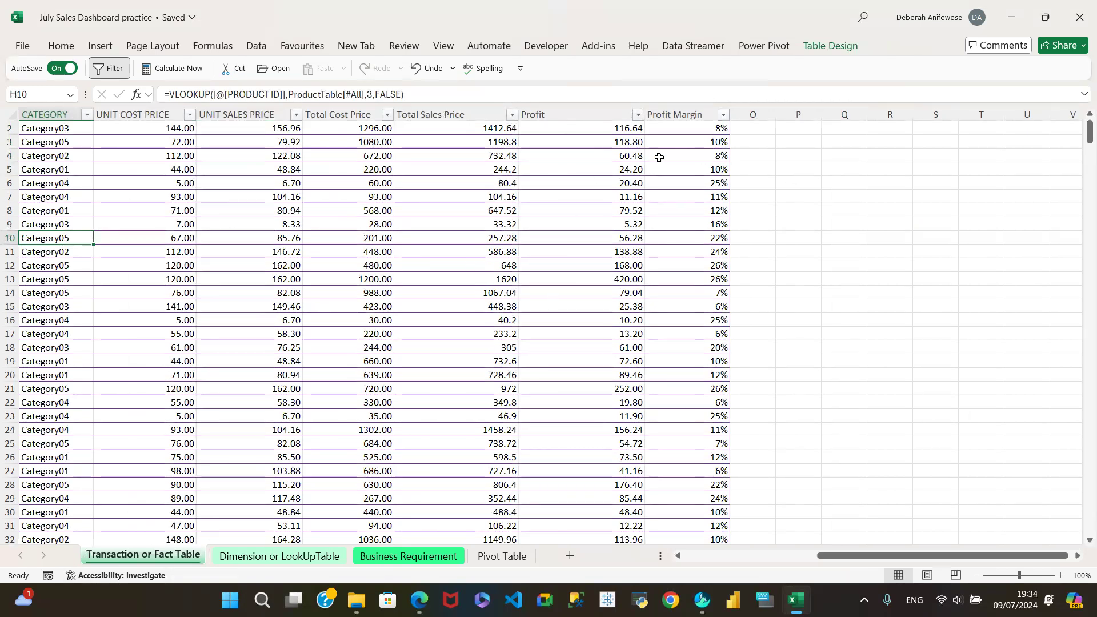
click(606, 115)
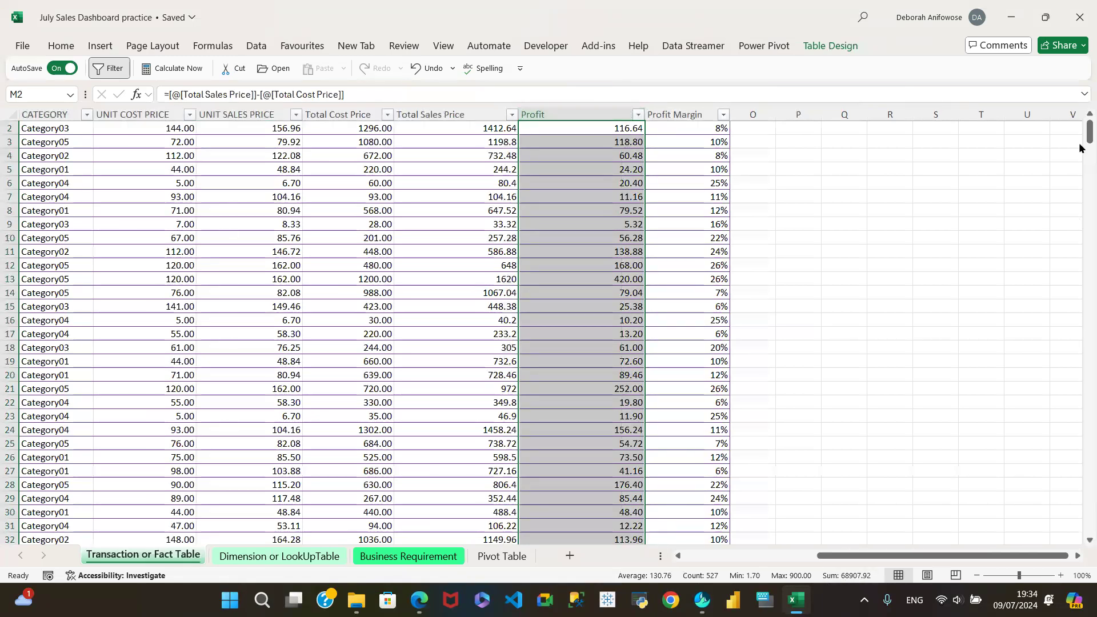
drag(1090, 132, 1082, 91)
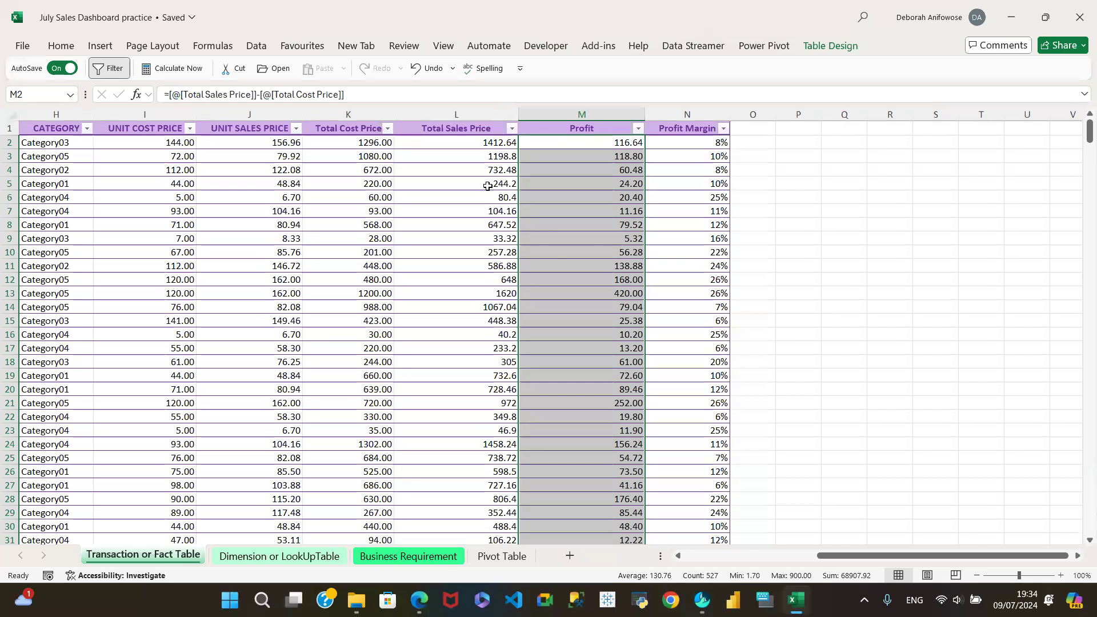
click(459, 120)
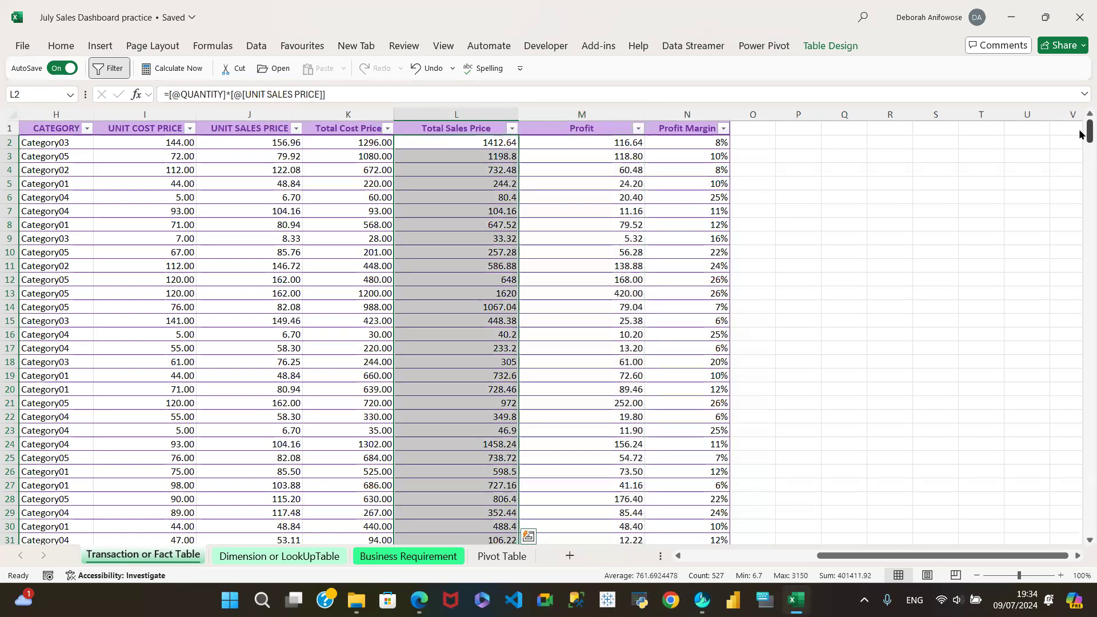
drag(1080, 135, 1081, 528)
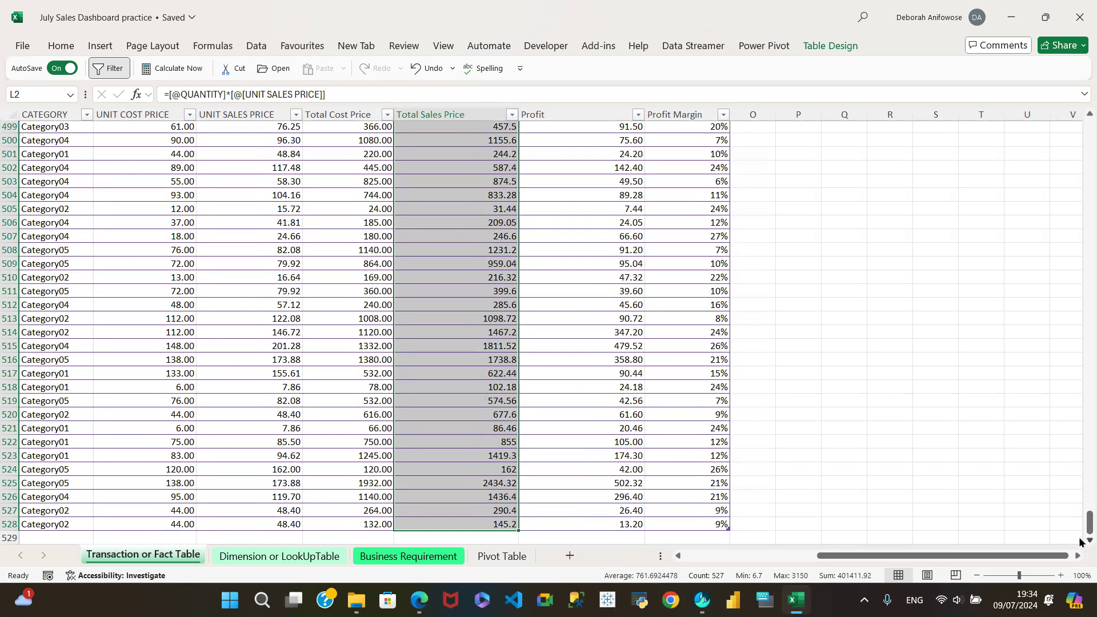
click(1089, 540)
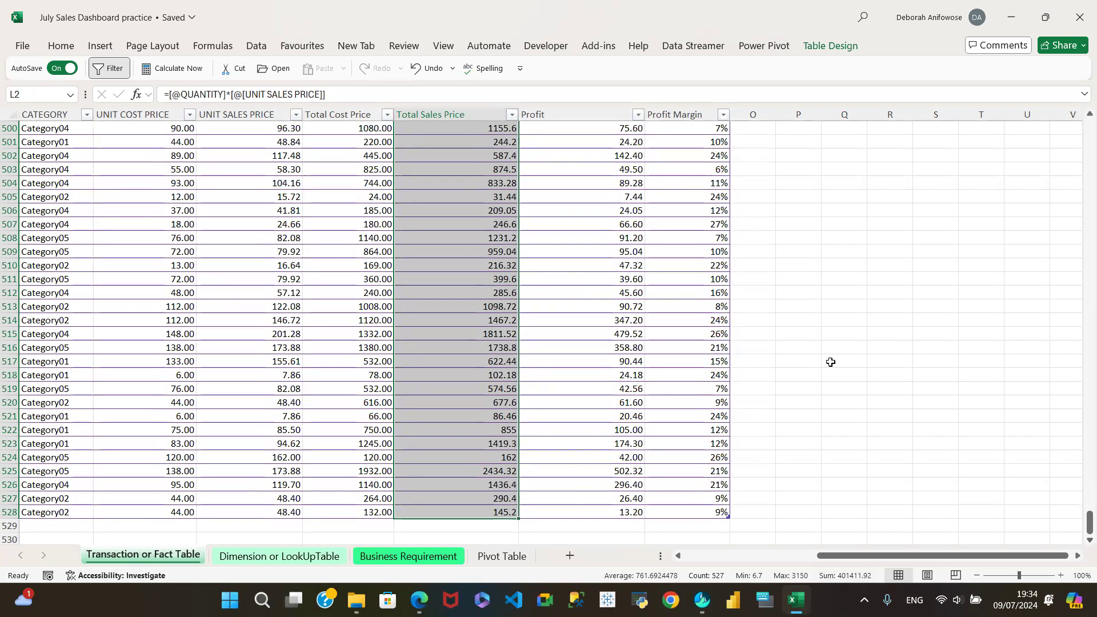
drag(1084, 521, 1085, 105)
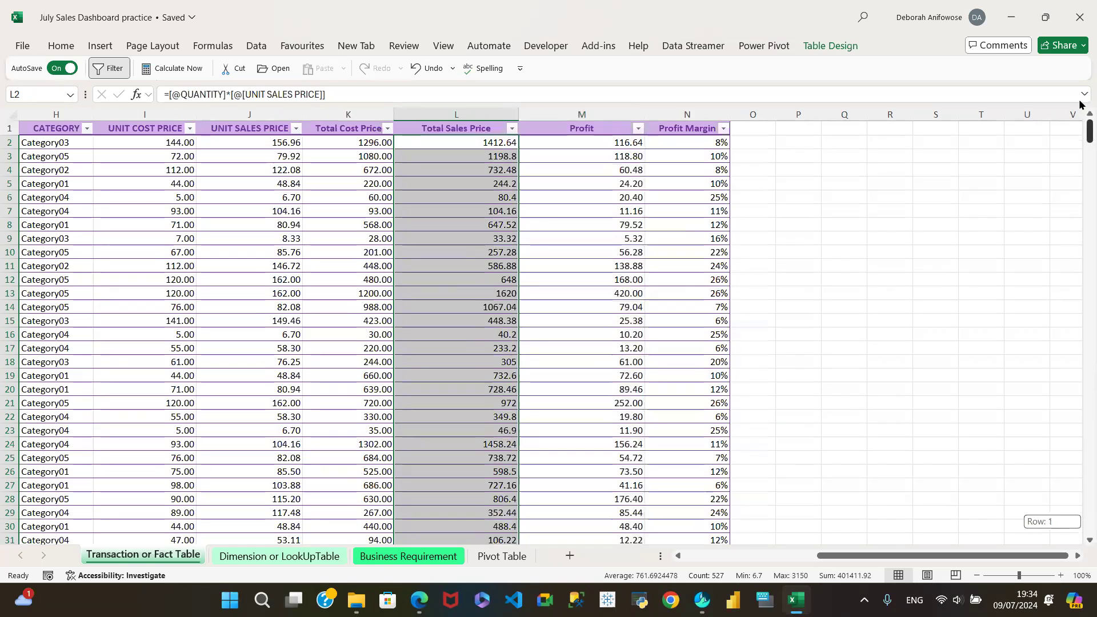
click(693, 122)
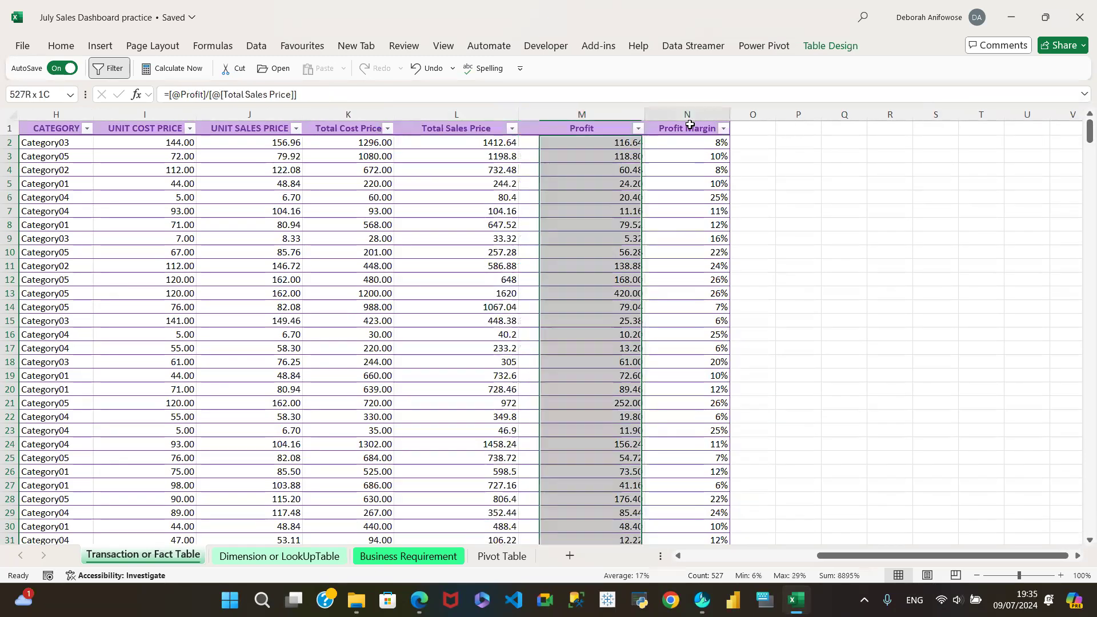
right_click(691, 122)
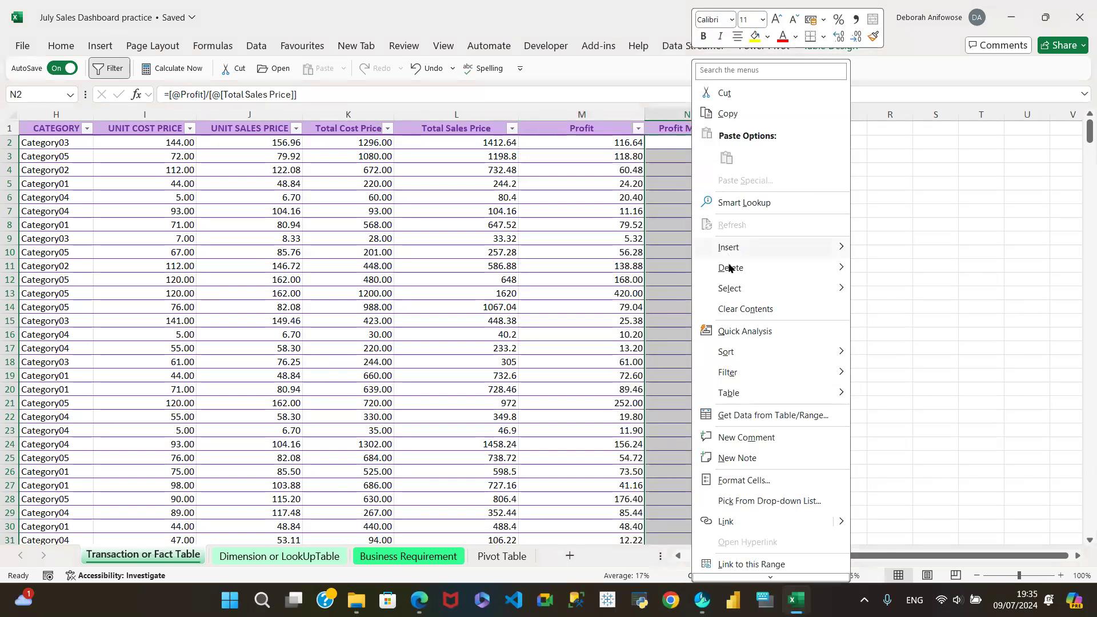
mouse_move(731, 269)
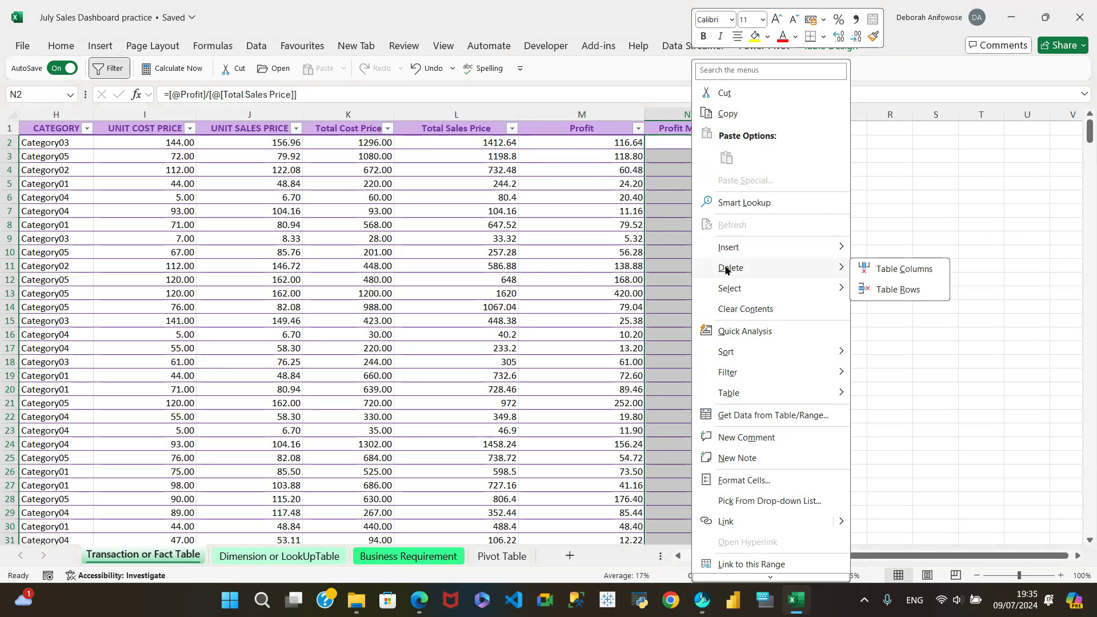
key(Escape)
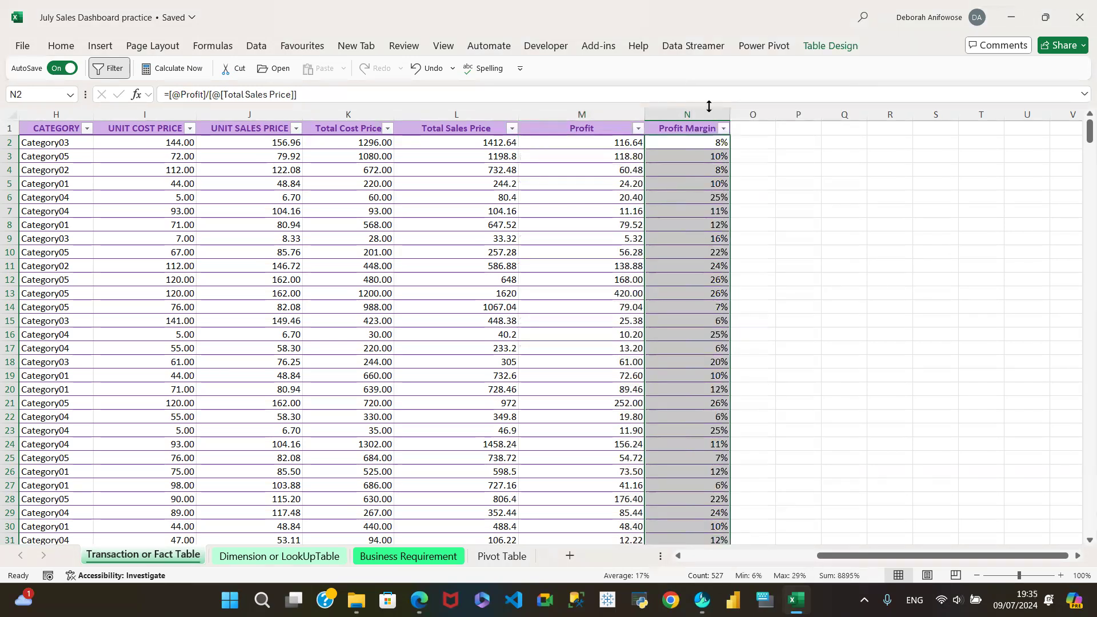
click(772, 137)
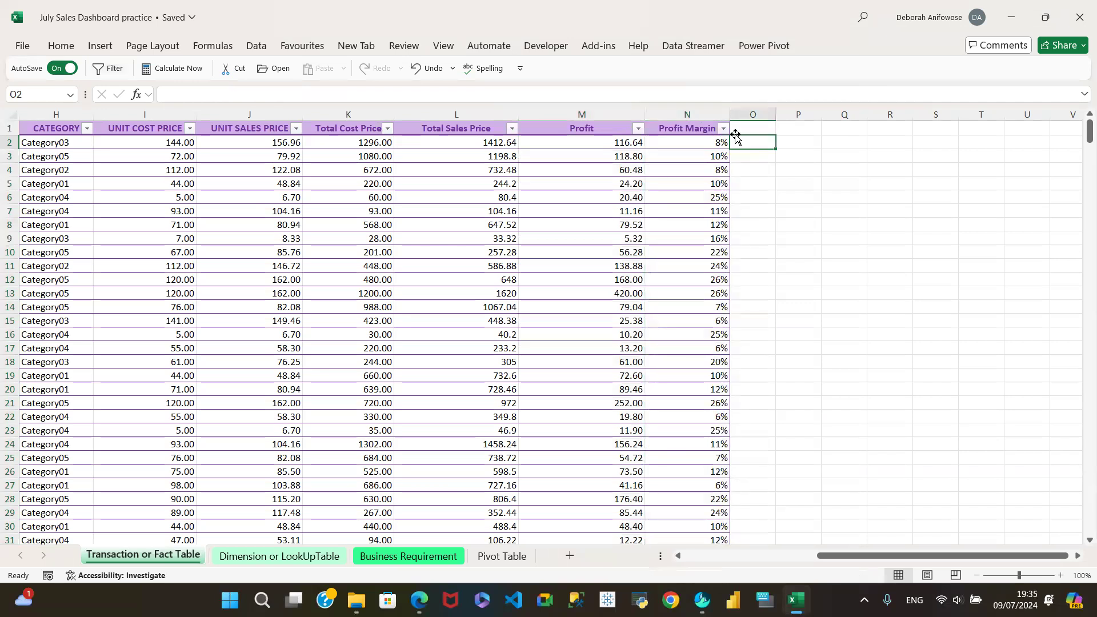
click(681, 120)
right_click(680, 128)
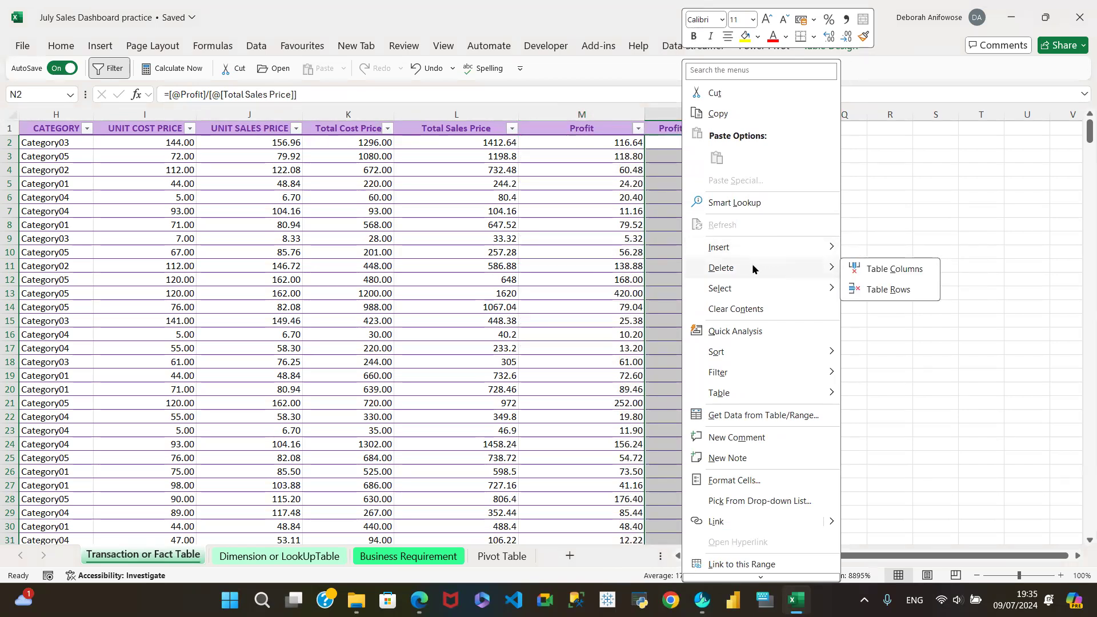
click(674, 258)
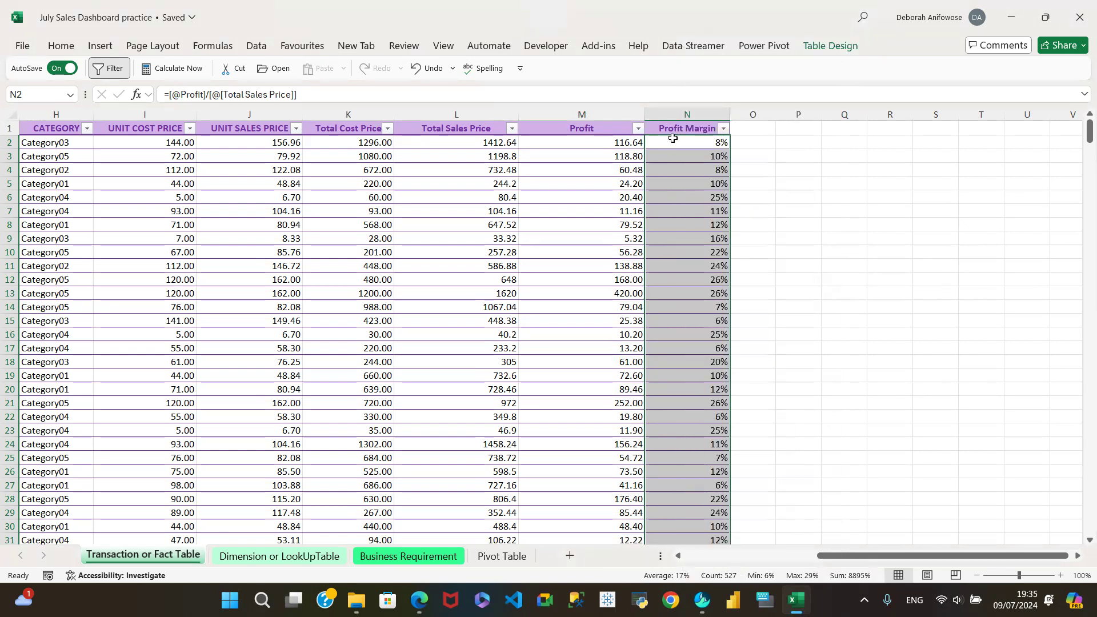
- Delete the entire Profit Margin column (column N) from the Transaction or Fact Table sheet
click(675, 111)
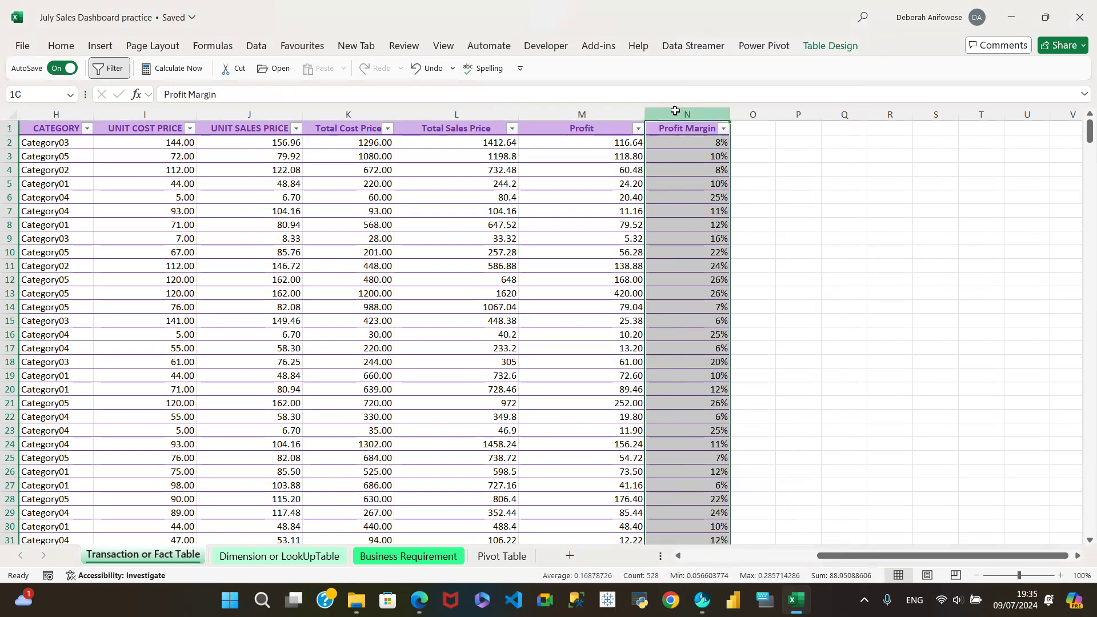
right_click(676, 111)
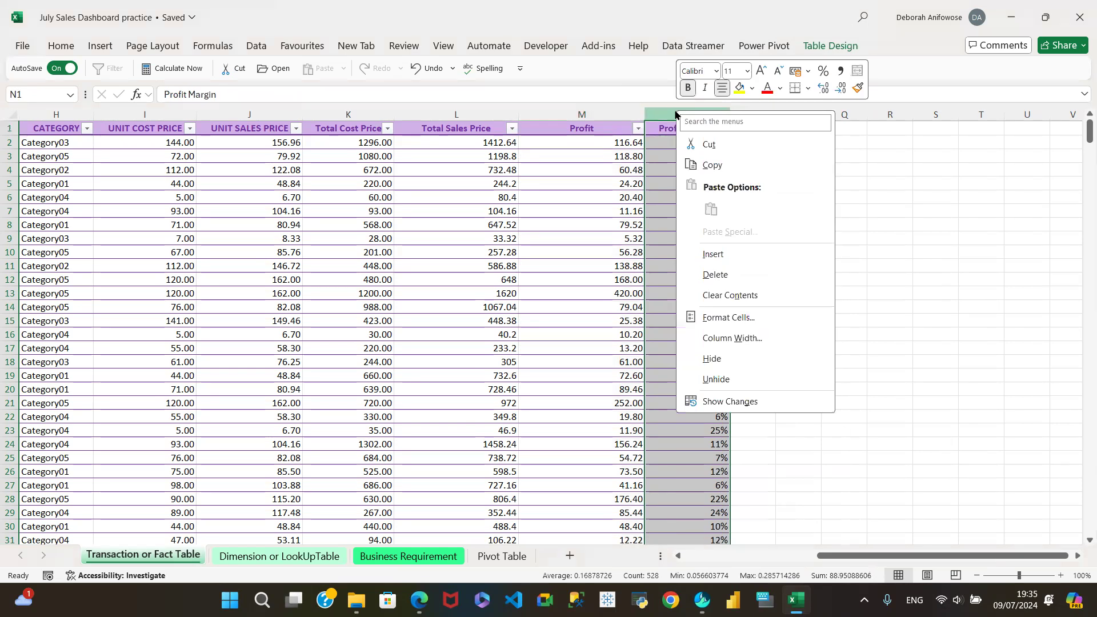
click(711, 277)
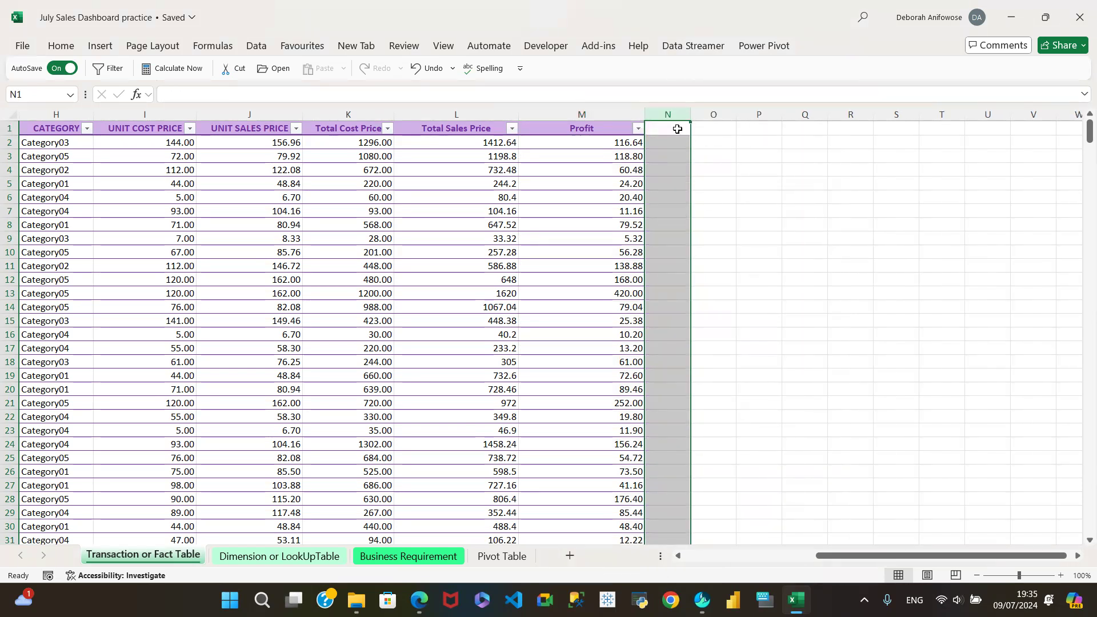
- Return to the Pivot Table sheet and refresh all data so the PivotTable reflects the deleted Profit Margin column
click(501, 554)
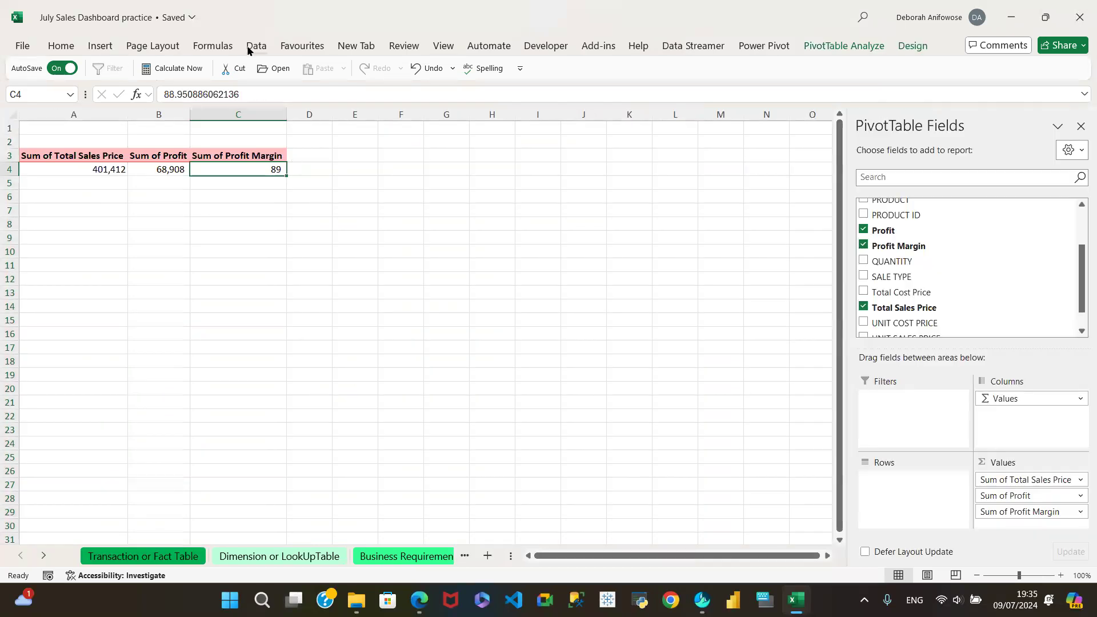
click(52, 49)
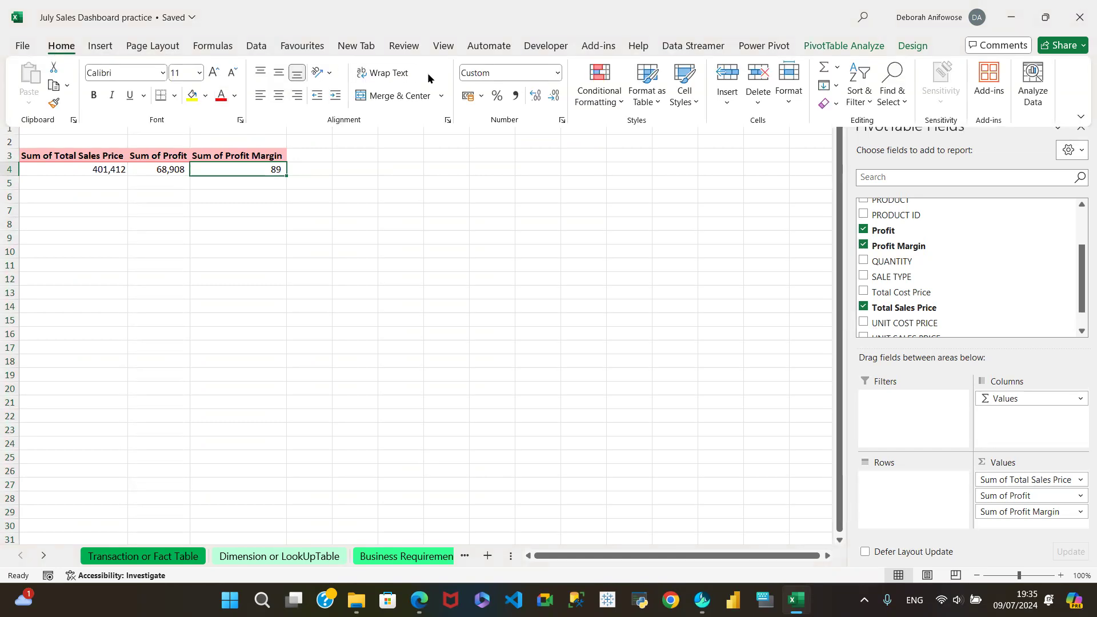
click(255, 46)
click(271, 104)
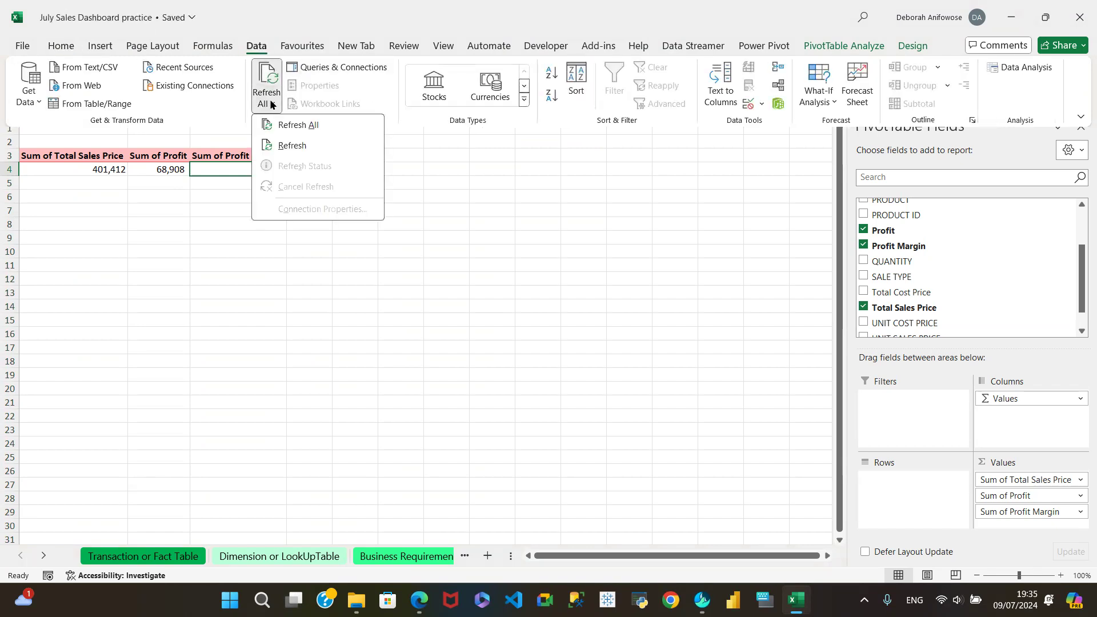
click(294, 125)
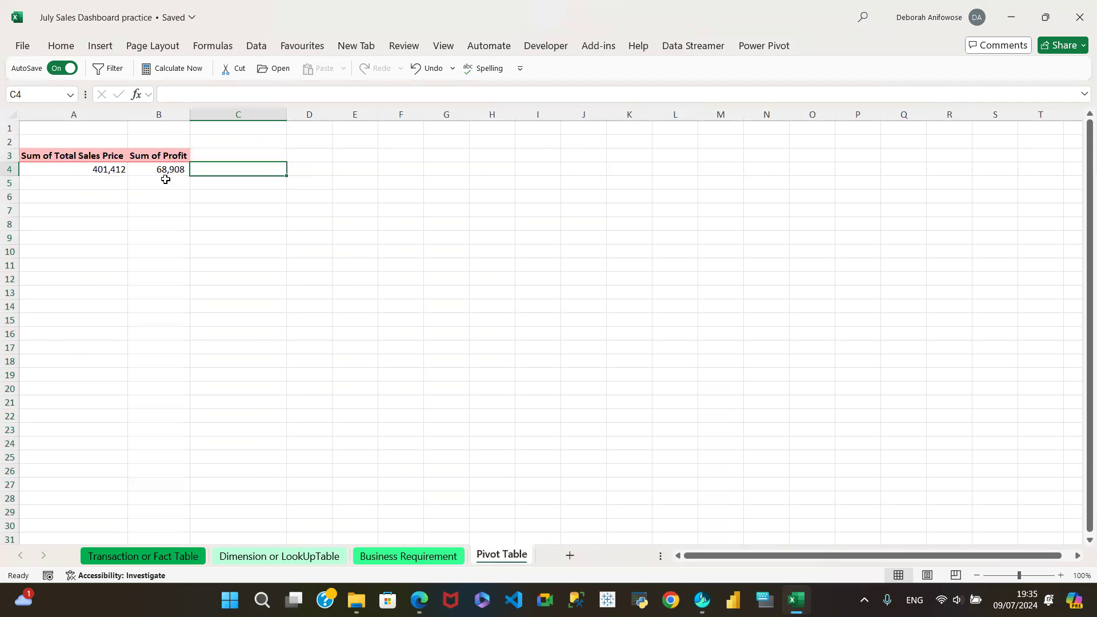
- Review the PivotTable's Sum of Total Sales Price and Sum of Profit values and its list of available fields
click(158, 169)
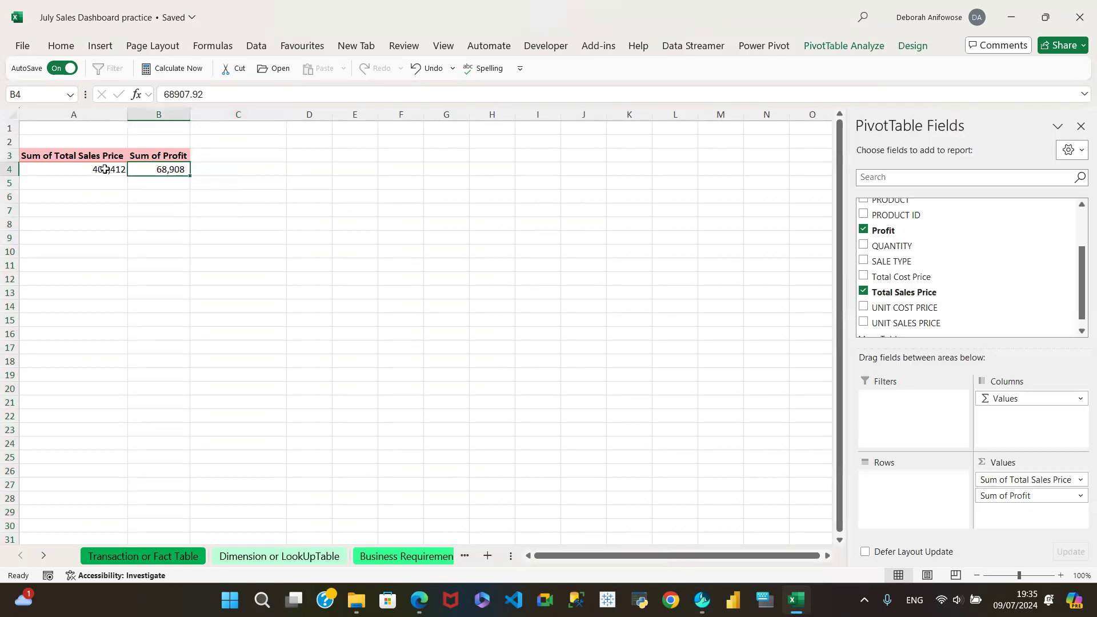
click(105, 169)
click(167, 169)
mouse_move(102, 168)
click(104, 170)
click(163, 172)
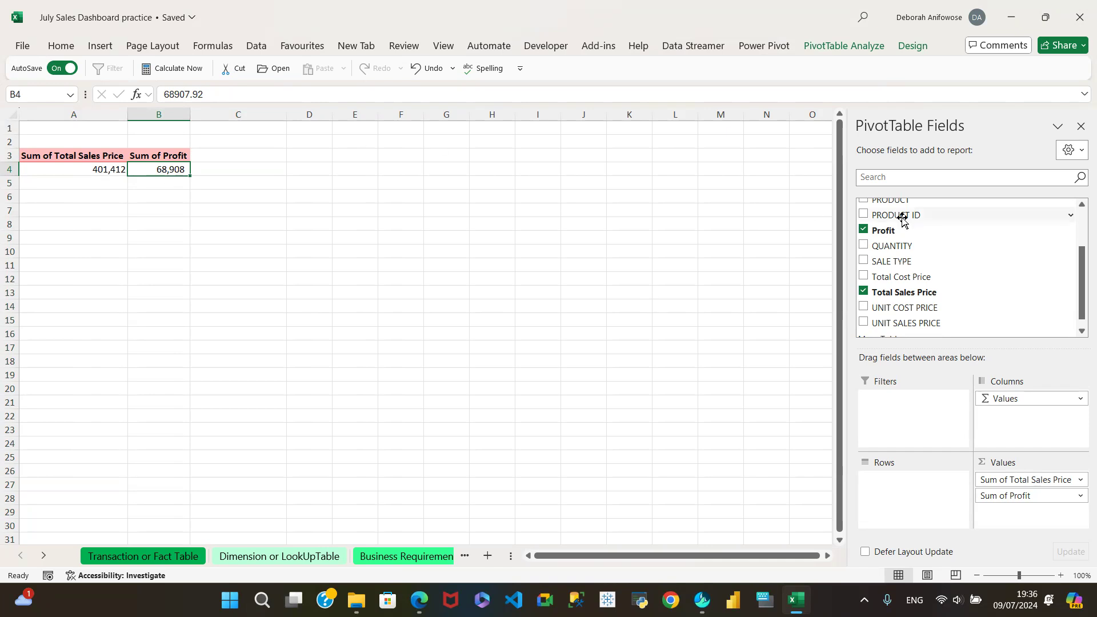
click(1081, 209)
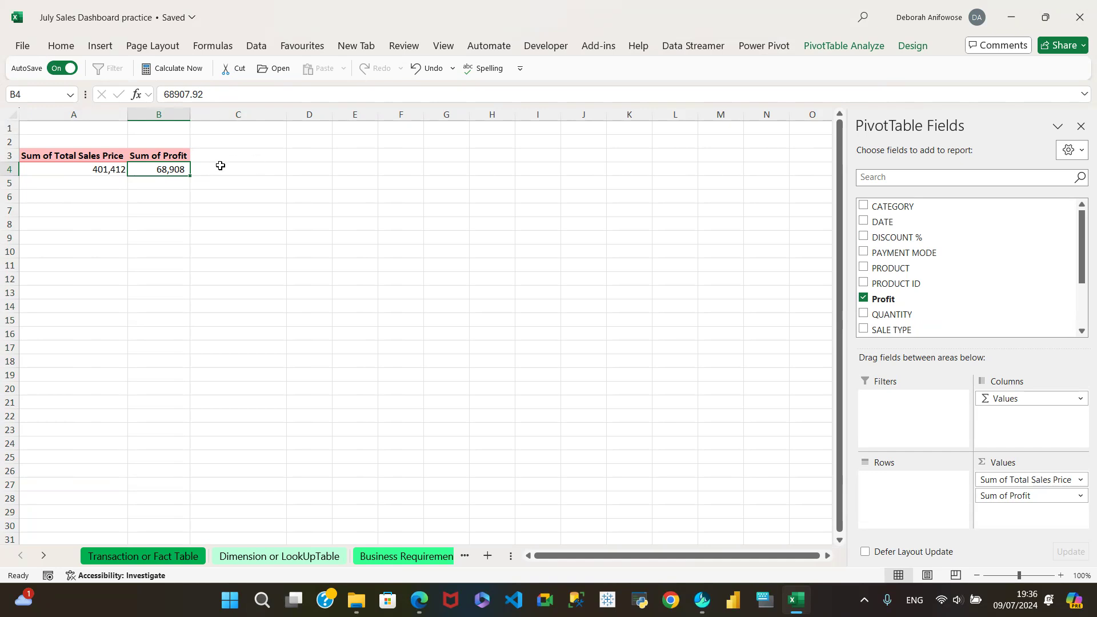
click(108, 169)
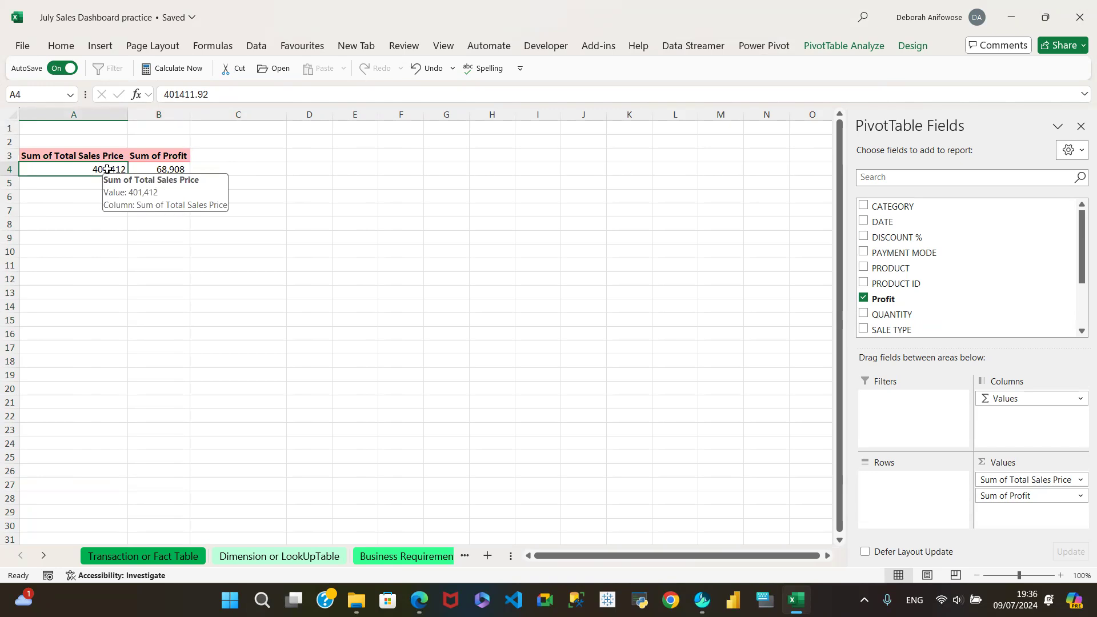
click(162, 170)
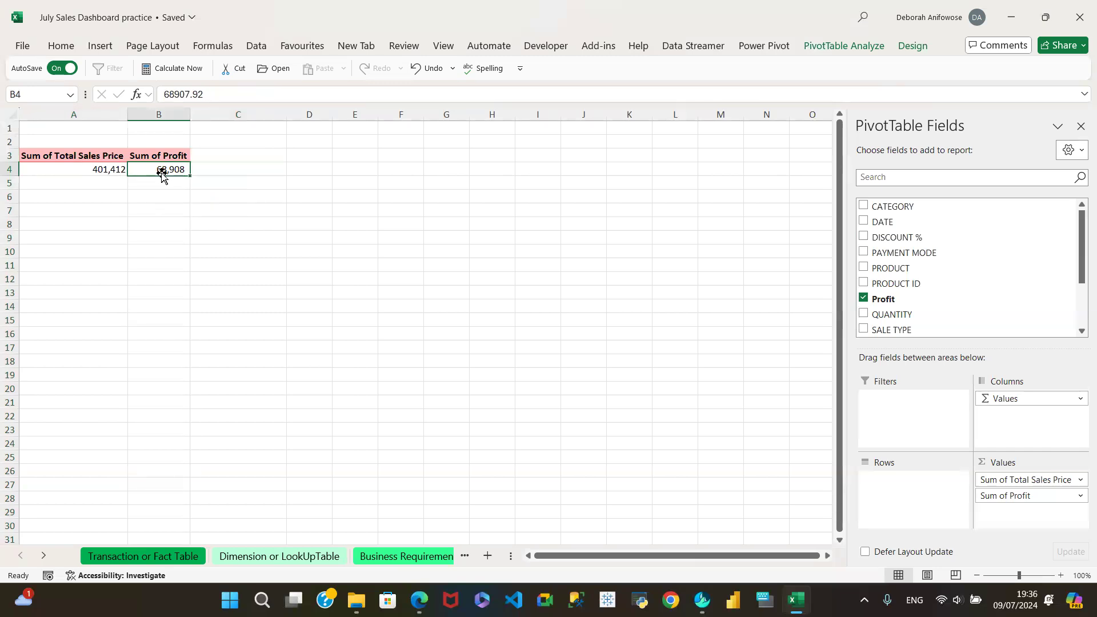